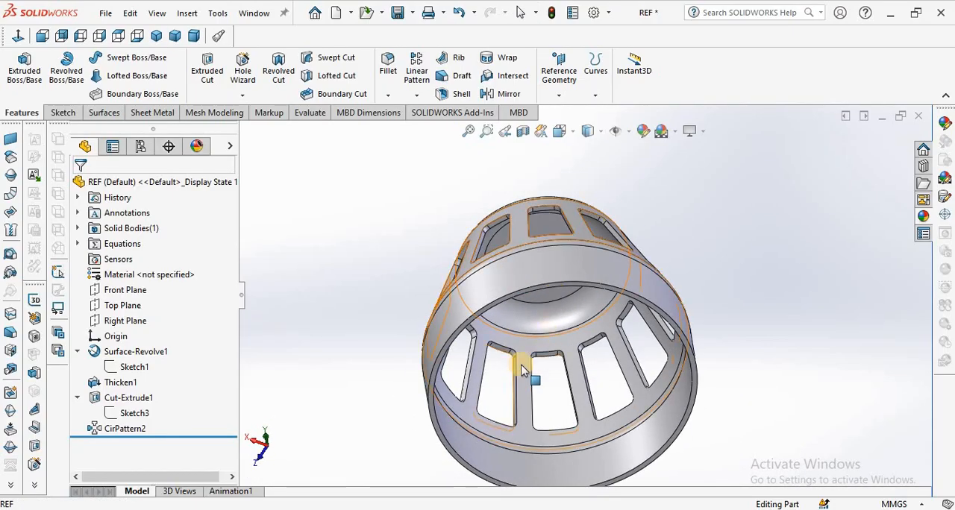
View the finished slotted cap in the REF part from several sides and switch to the empty Demo part.
{"action": "middle_click_drag", "start_coordinate": [510, 376], "coordinate": [539, 356]}
{"action": "middle_click_drag", "start_coordinate": [567, 321], "coordinate": [521, 379]}
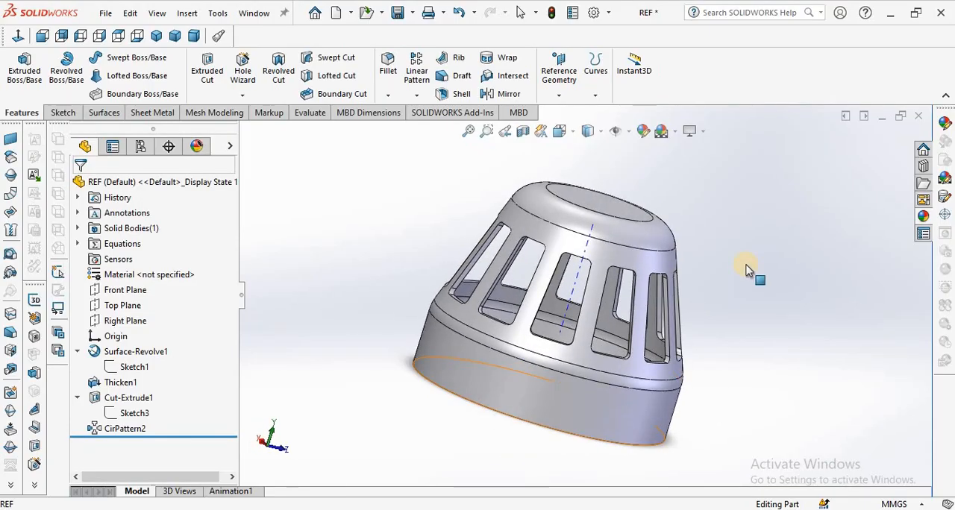
{"action": "left_click", "coordinate": [256, 14]}
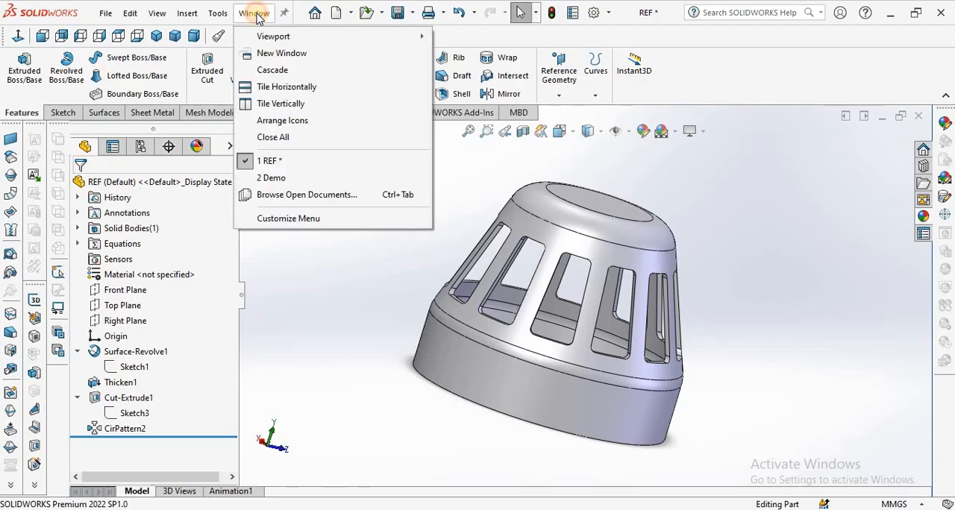
{"action": "left_click", "coordinate": [268, 179]}
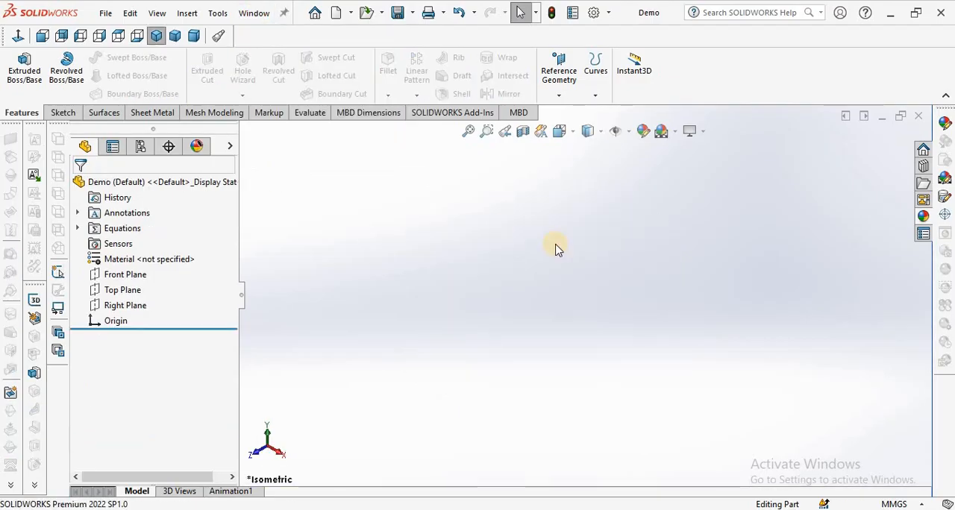
Start a sketch on the Front Plane and draw a vertical centerline about 21 mm long upward from the origin.
{"action": "left_click", "coordinate": [128, 275]}
{"action": "left_click", "coordinate": [64, 112]}
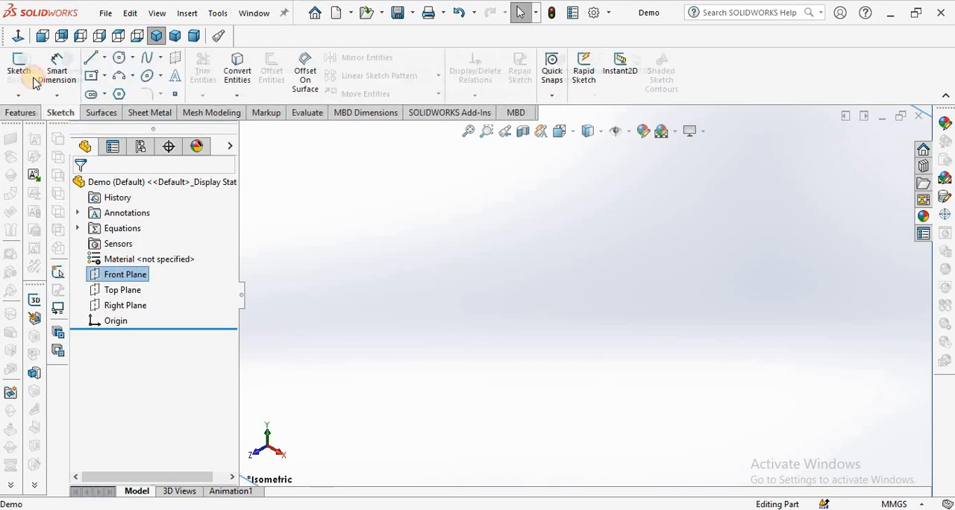
{"action": "left_click", "coordinate": [18, 71]}
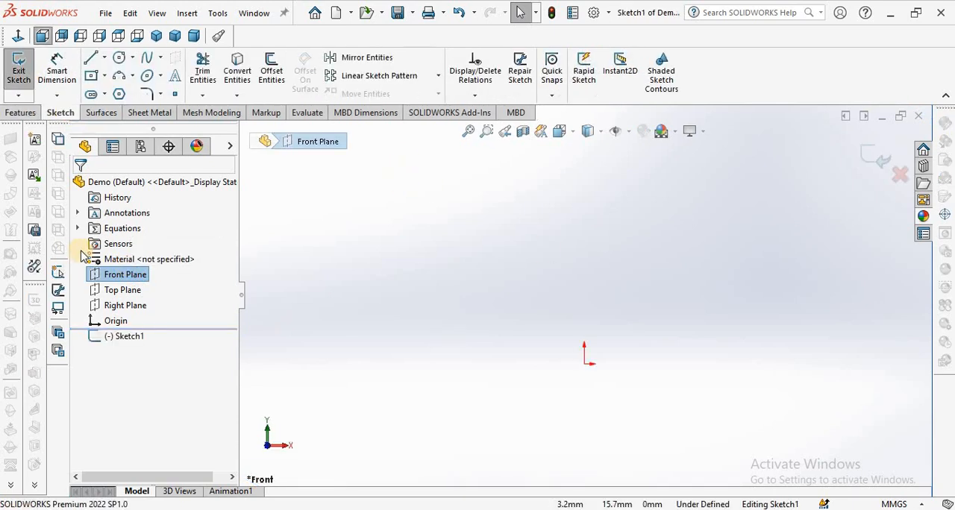
{"action": "left_click", "coordinate": [105, 57]}
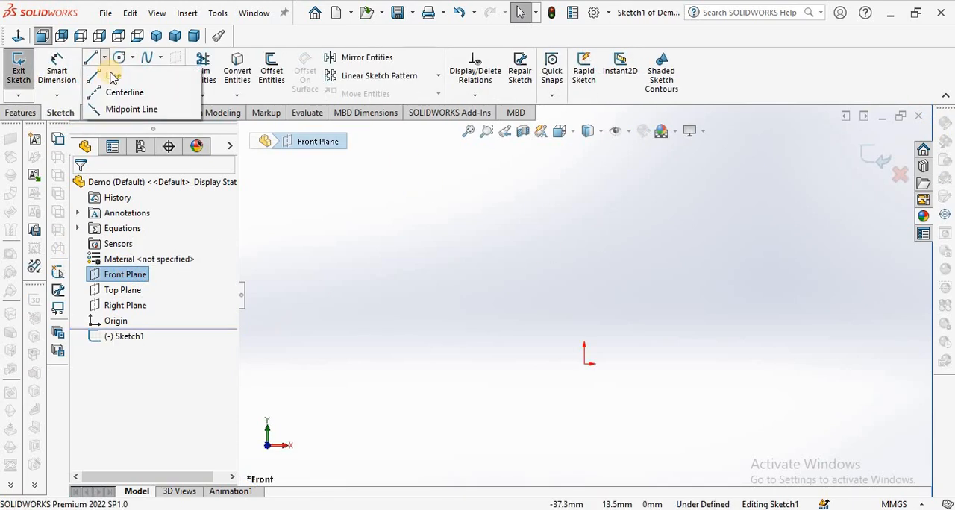
{"action": "left_click", "coordinate": [125, 92]}
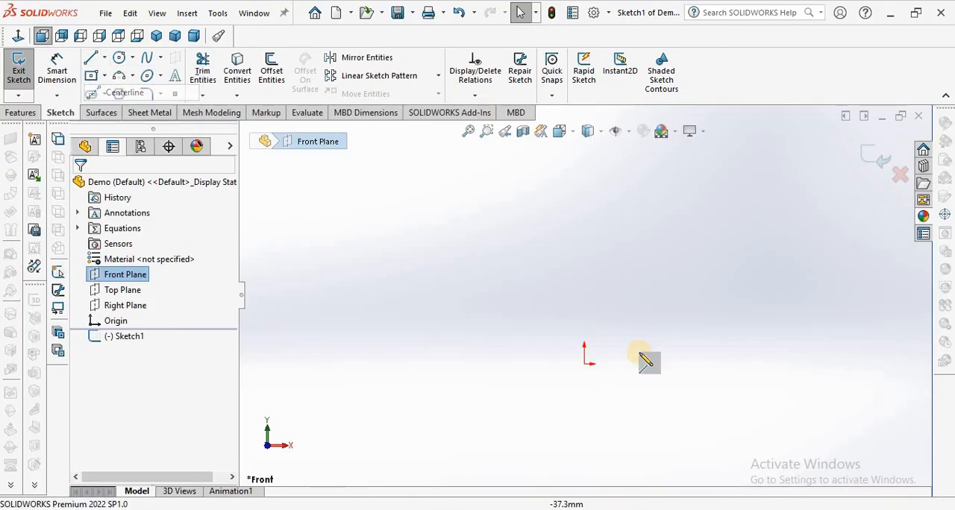
{"action": "left_click", "coordinate": [584, 364]}
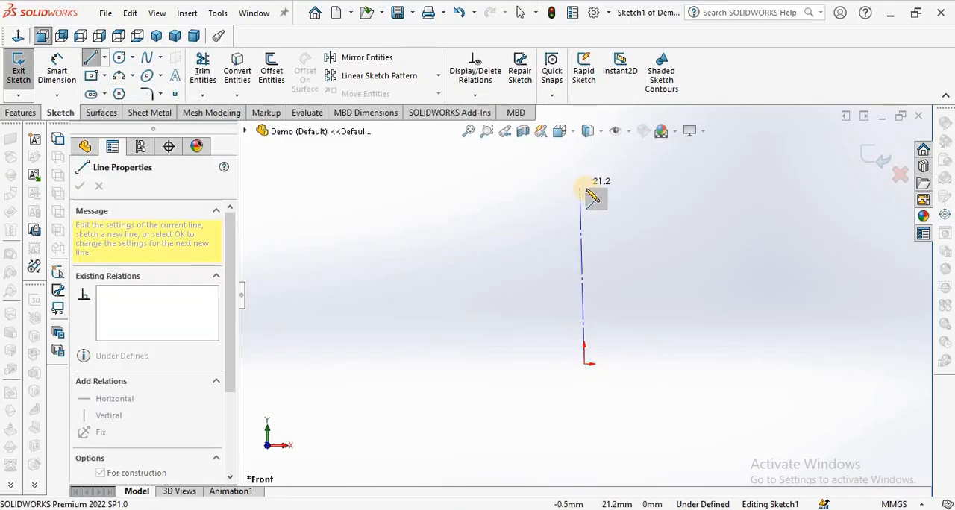
{"action": "left_click", "coordinate": [587, 192]}
{"action": "right_click", "coordinate": [498, 199]}
{"action": "left_click", "coordinate": [505, 206]}
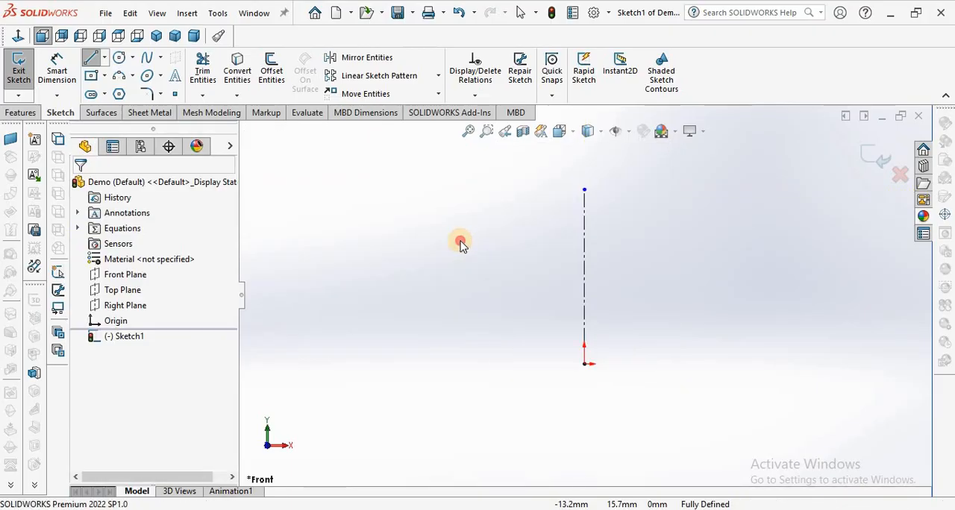
Draw a horizontal line about 11 mm long from the origin in the positive X direction.
{"action": "left_click", "coordinate": [92, 59]}
{"action": "left_click", "coordinate": [584, 366]}
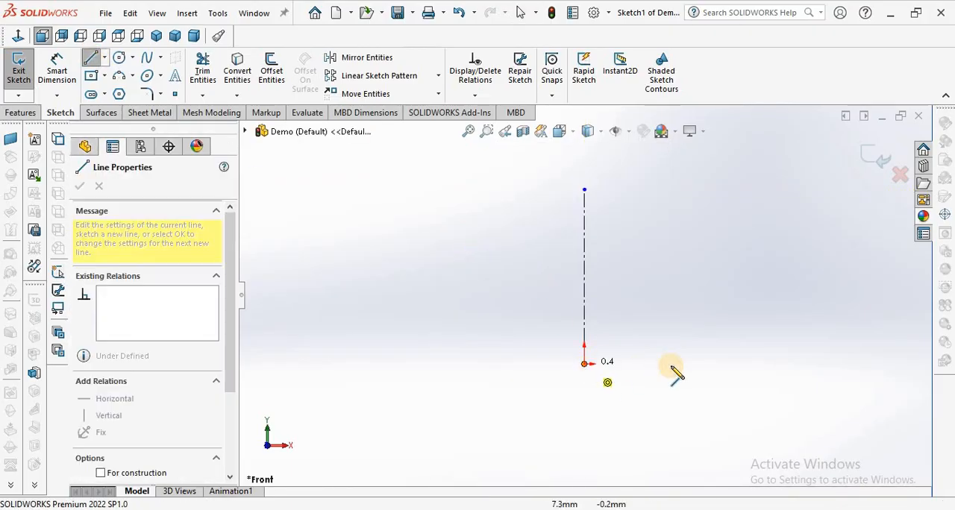
{"action": "left_click", "coordinate": [680, 364]}
{"action": "right_click", "coordinate": [472, 293]}
{"action": "left_click", "coordinate": [495, 295]}
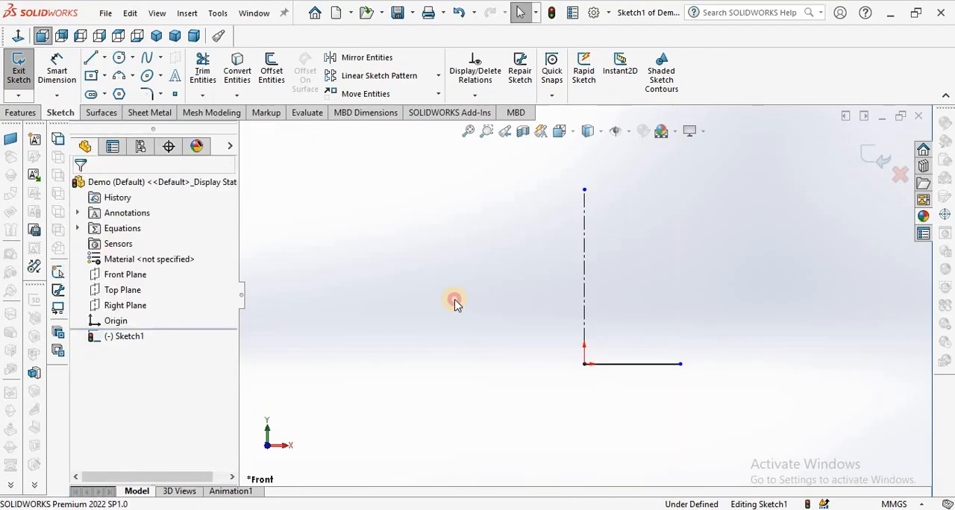
Add a 25 mm diameter dimension between the centerline and the outer endpoint of the horizontal line.
{"action": "left_click", "coordinate": [57, 68]}
{"action": "left_click", "coordinate": [586, 293]}
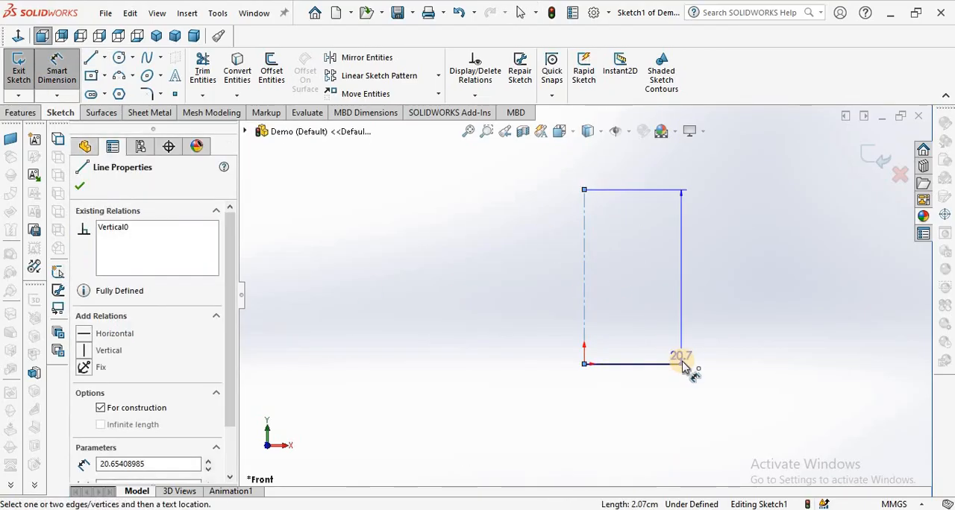
{"action": "left_click", "coordinate": [681, 364]}
{"action": "left_click", "coordinate": [558, 411]}
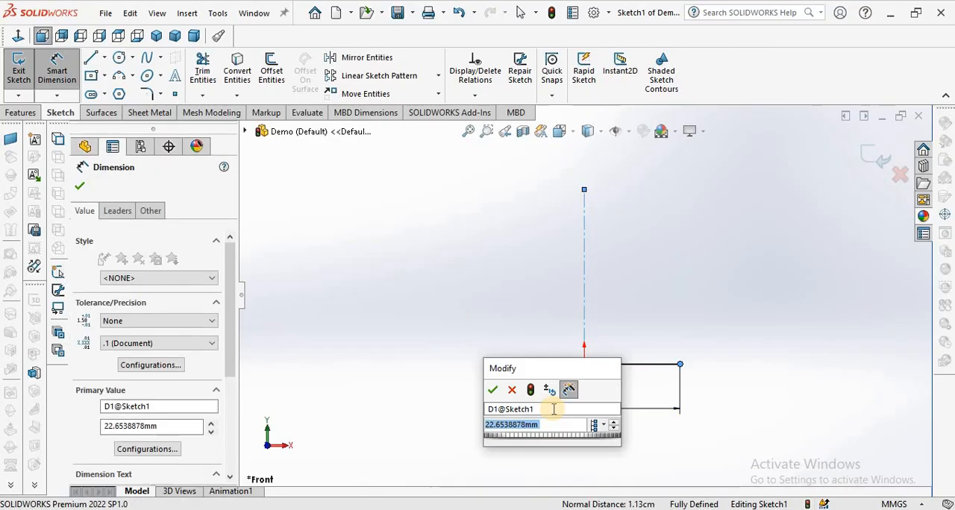
{"action": "type", "text": "25"}
{"action": "key", "text": "Return"}
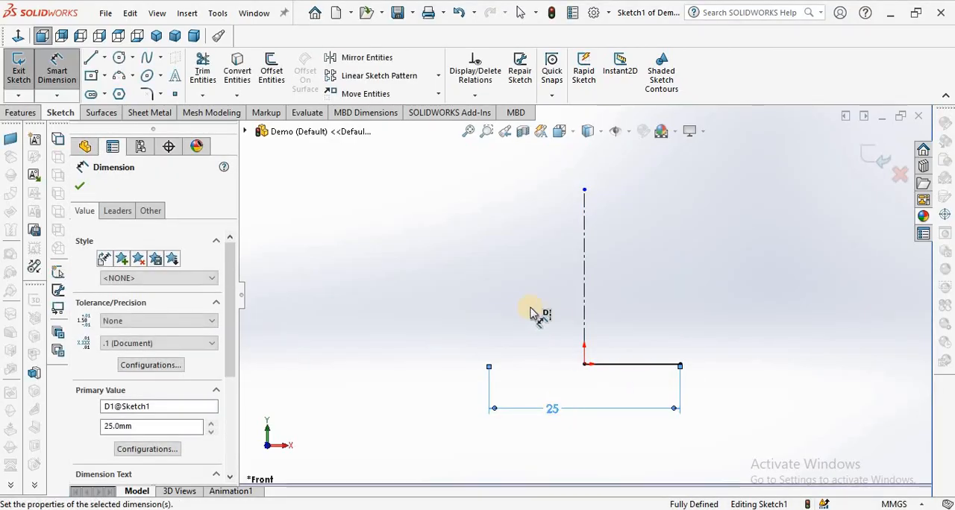
{"action": "right_click", "coordinate": [492, 269]}
{"action": "left_click", "coordinate": [536, 309]}
Draw a vertical line about 2.5 mm long upward from the outer endpoint of the horizontal line.
{"action": "scroll", "coordinate": [639, 301], "scroll_direction": "up", "scroll_amount": 3}
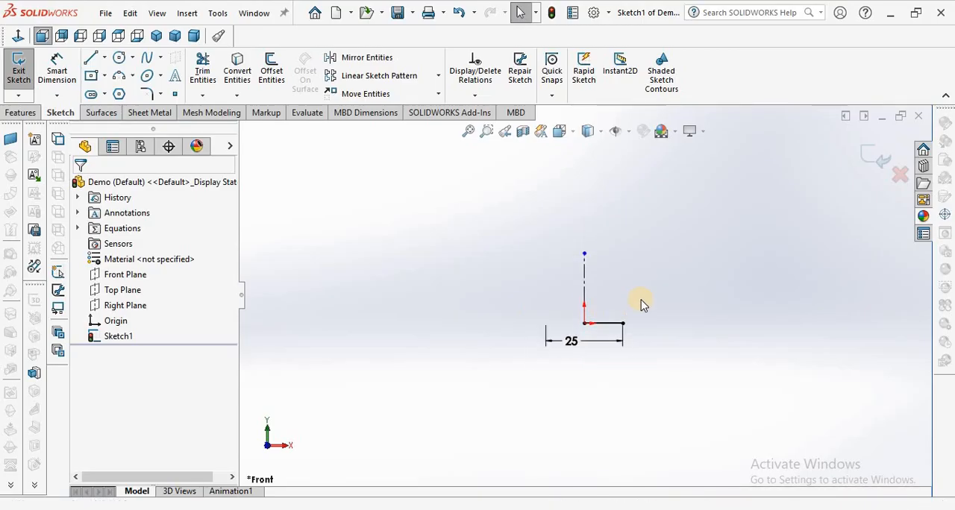
{"action": "scroll", "coordinate": [655, 298], "scroll_direction": "down", "scroll_amount": 3}
{"action": "left_click", "coordinate": [91, 58]}
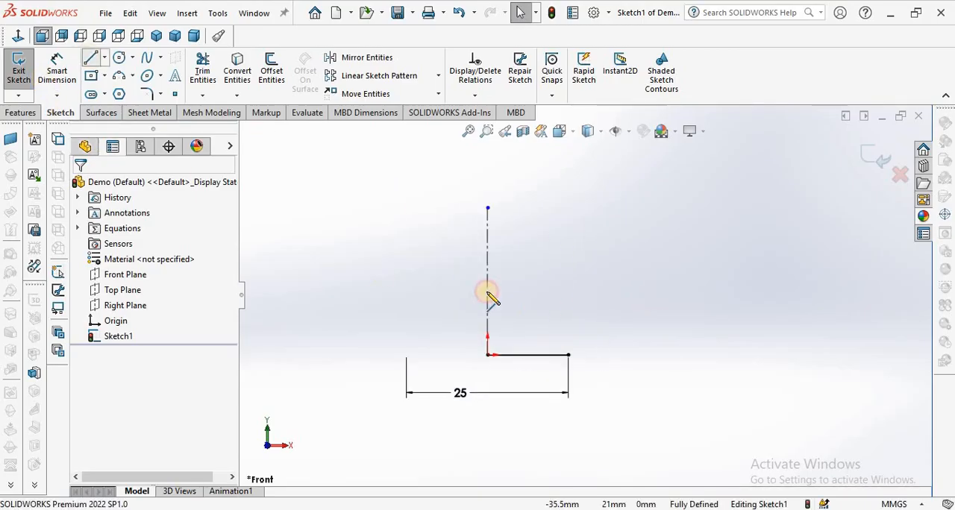
{"action": "left_click", "coordinate": [569, 355]}
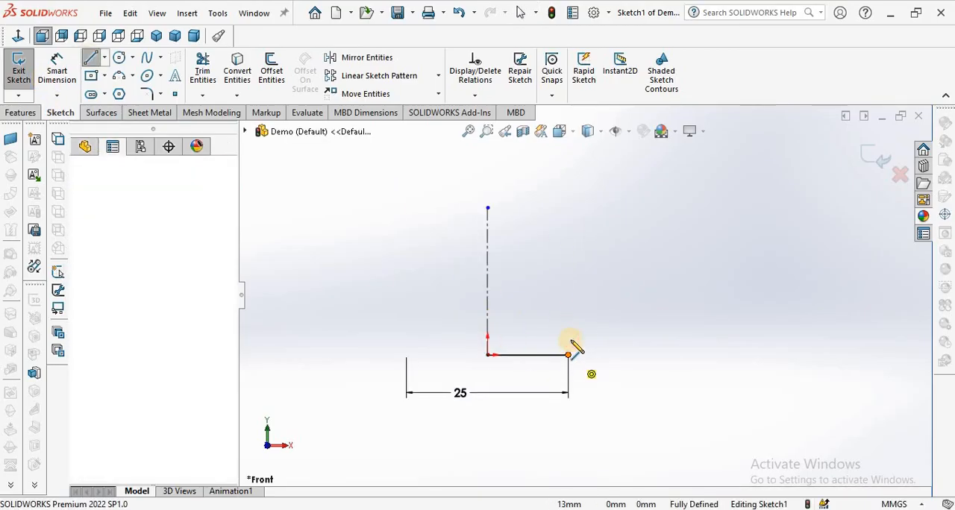
{"action": "right_click", "coordinate": [549, 282]}
{"action": "left_click", "coordinate": [548, 284]}
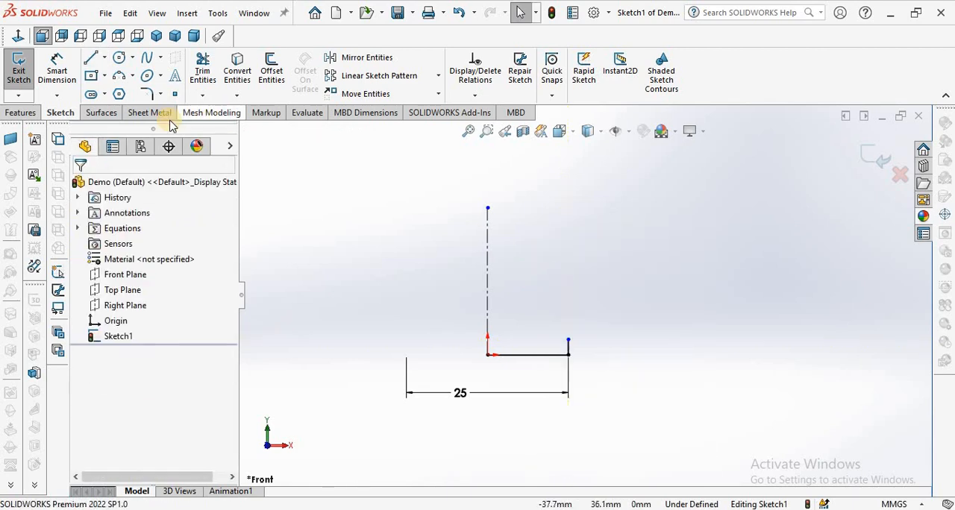
Dimension the short vertical line at the profile's outer edge to 6 mm.
{"action": "left_click", "coordinate": [57, 69]}
{"action": "scroll", "coordinate": [581, 373], "scroll_direction": "down", "scroll_amount": 4}
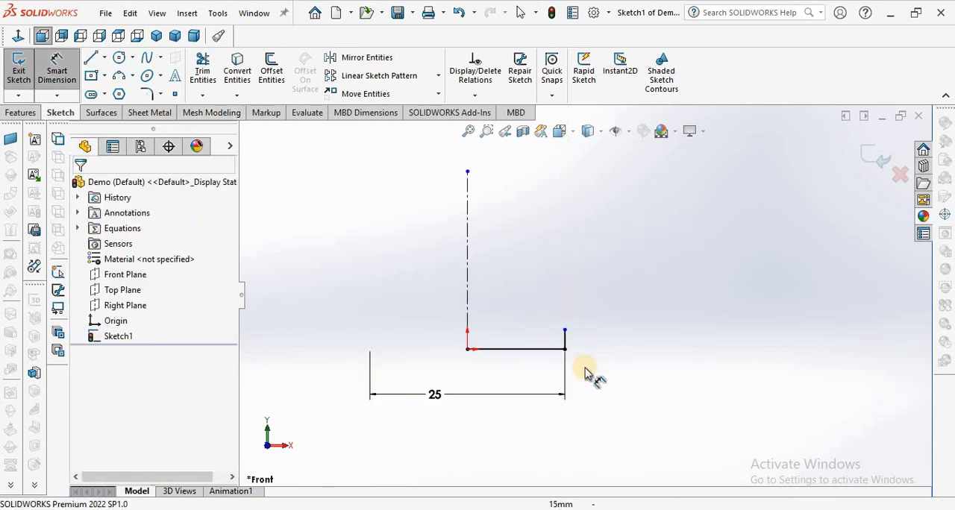
{"action": "left_click", "coordinate": [561, 323]}
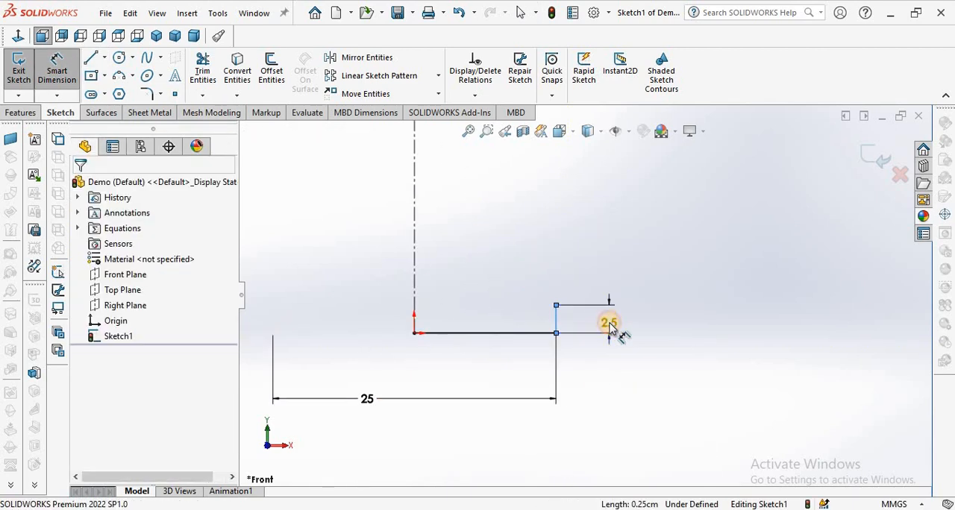
{"action": "left_click", "coordinate": [613, 325]}
{"action": "type", "text": "6"}
{"action": "key", "text": "Return"}
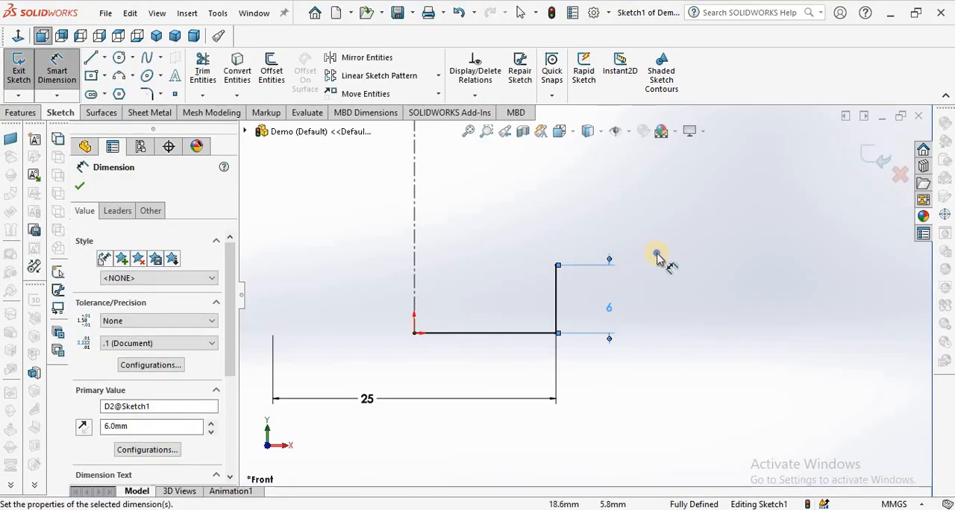
{"action": "right_click", "coordinate": [657, 256]}
{"action": "left_click", "coordinate": [666, 302]}
Draw a horizontal line about 4 mm long outward from the centerline, just below its upper end.
{"action": "scroll", "coordinate": [662, 306], "scroll_direction": "up", "scroll_amount": 3}
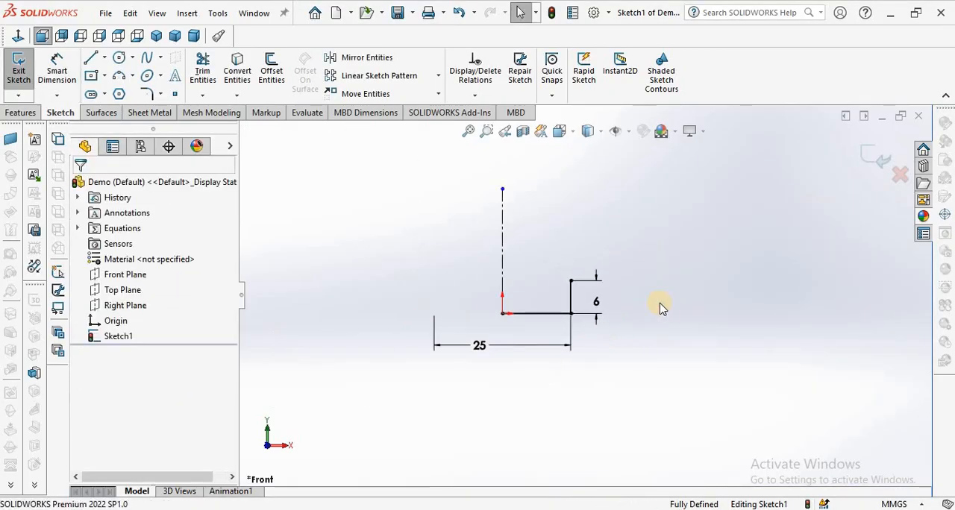
{"action": "scroll", "coordinate": [608, 283], "scroll_direction": "down", "scroll_amount": 1}
{"action": "scroll", "coordinate": [597, 269], "scroll_direction": "up", "scroll_amount": 2}
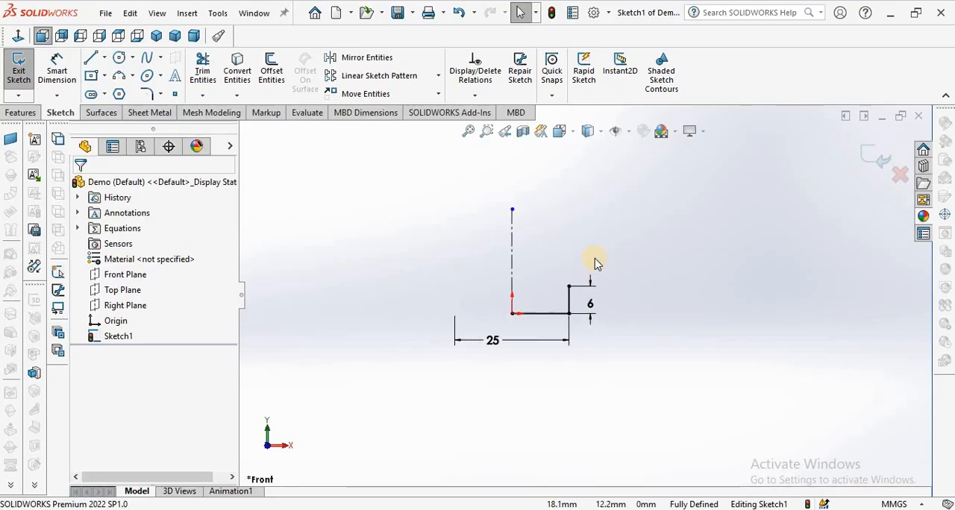
{"action": "scroll", "coordinate": [596, 262], "scroll_direction": "down", "scroll_amount": 2}
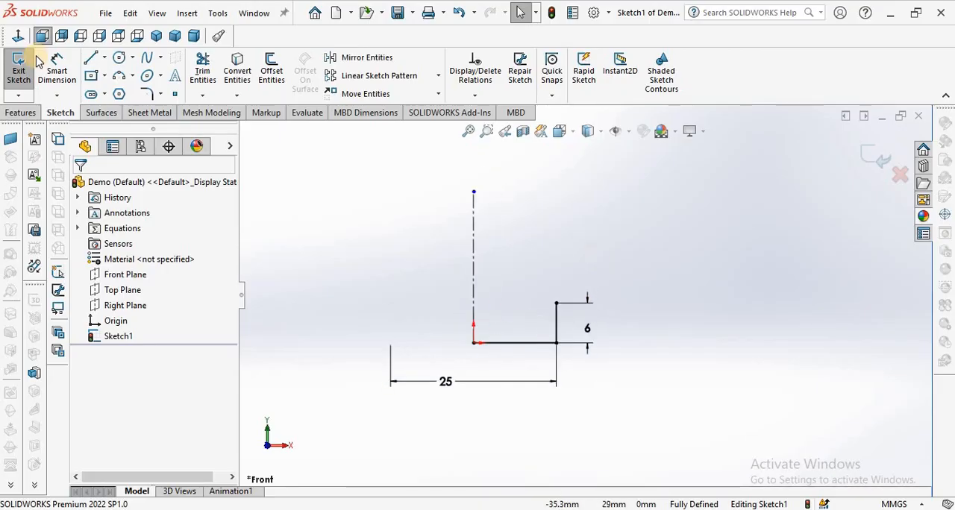
{"action": "left_click", "coordinate": [105, 59]}
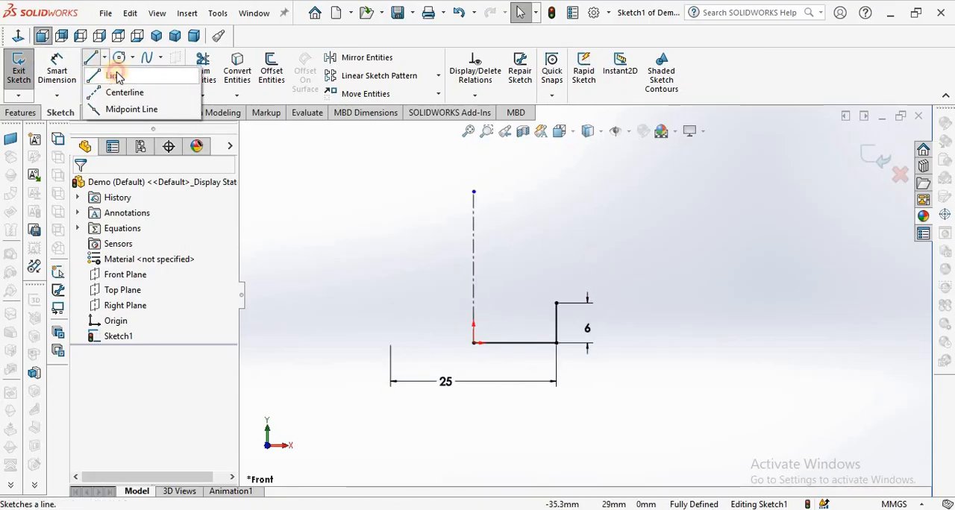
{"action": "left_click", "coordinate": [117, 77]}
{"action": "left_click", "coordinate": [473, 209]}
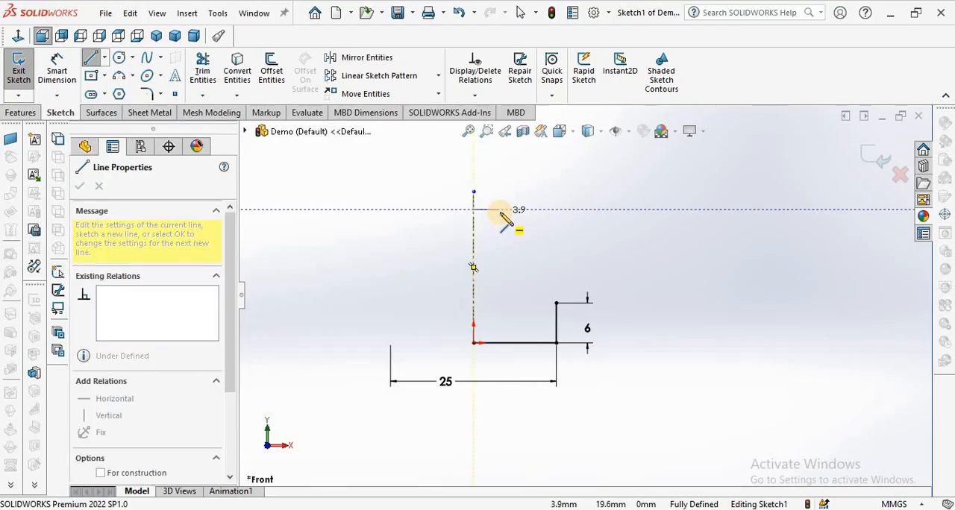
{"action": "left_click", "coordinate": [500, 210]}
{"action": "right_click", "coordinate": [391, 187]}
{"action": "left_click", "coordinate": [410, 190]}
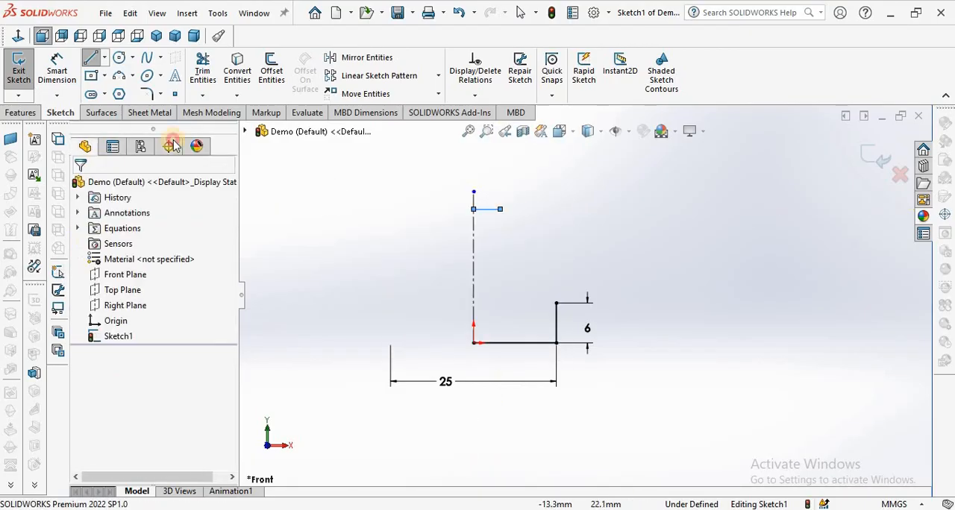
{"action": "left_click", "coordinate": [64, 75]}
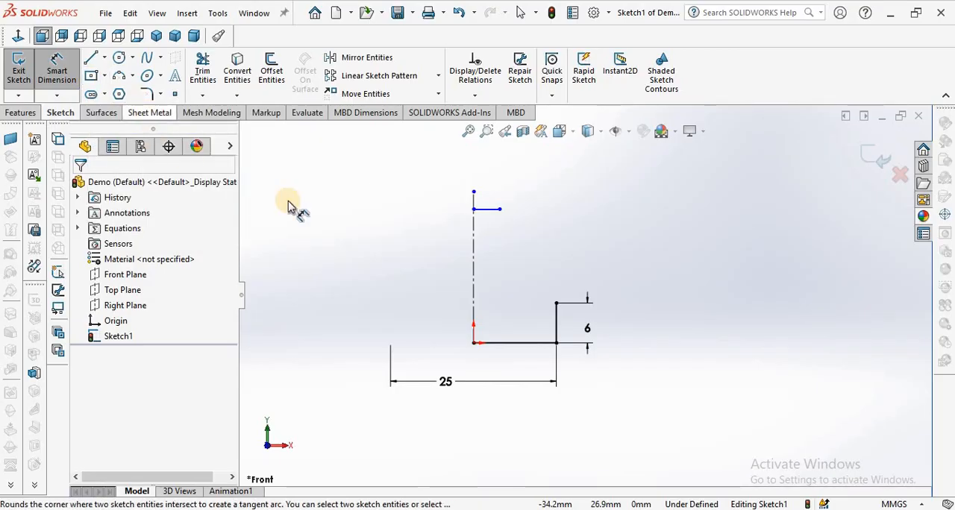
{"action": "right_click", "coordinate": [358, 197]}
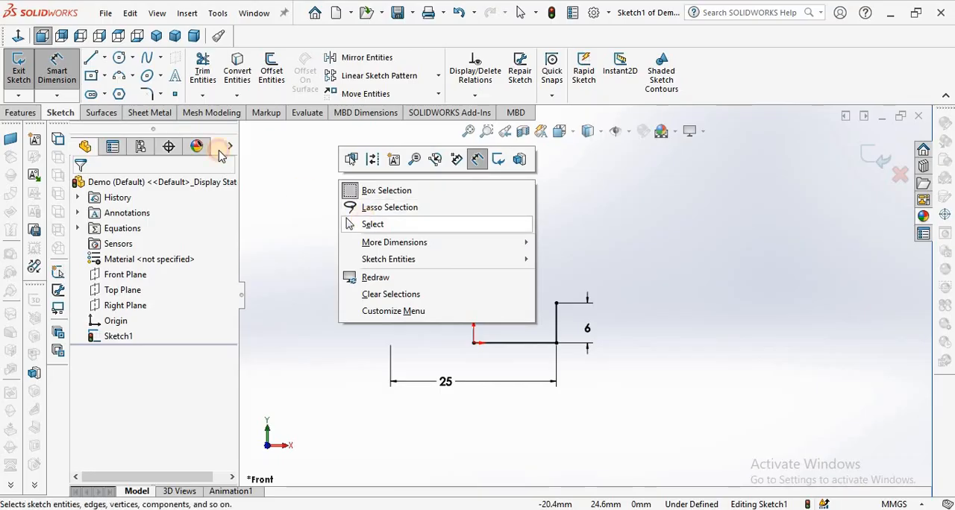
{"action": "left_click", "coordinate": [373, 223]}
Draw a slanted line connecting the outer end of the upper horizontal line to the upper end of the 6 mm vertical line.
{"action": "left_click", "coordinate": [92, 59]}
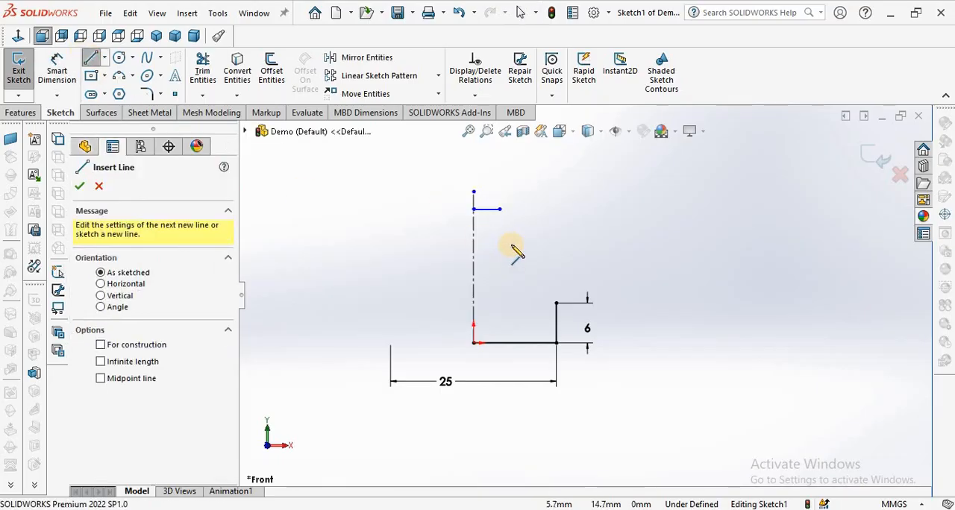
{"action": "left_click", "coordinate": [500, 209]}
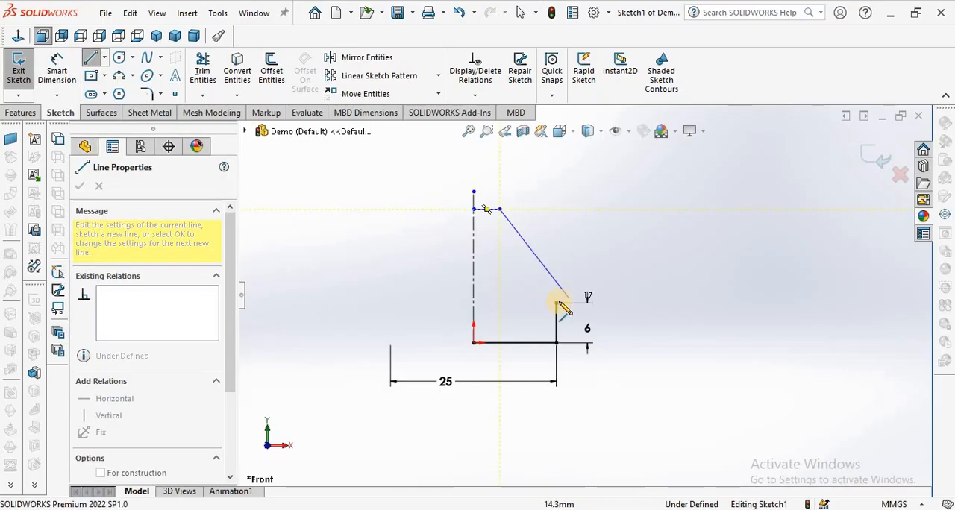
{"action": "left_click", "coordinate": [556, 305]}
{"action": "right_click", "coordinate": [564, 188]}
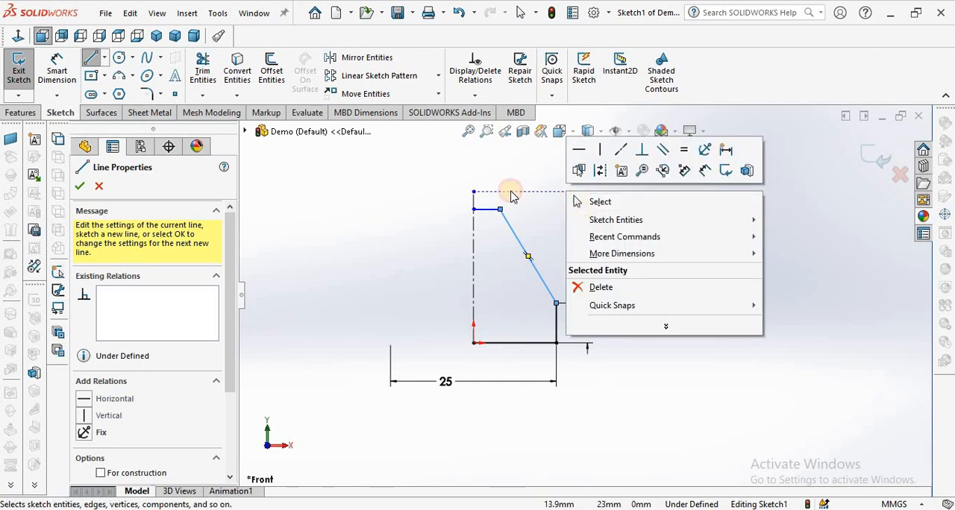
{"action": "left_click", "coordinate": [601, 204]}
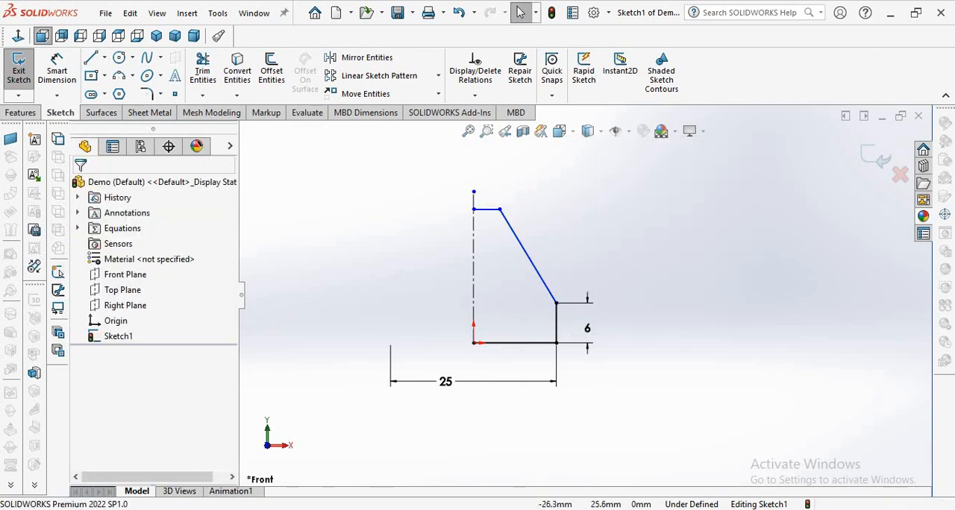
Dimension the angle between the bottom horizontal line and the slanted line to 70 degrees.
{"action": "left_click", "coordinate": [57, 71]}
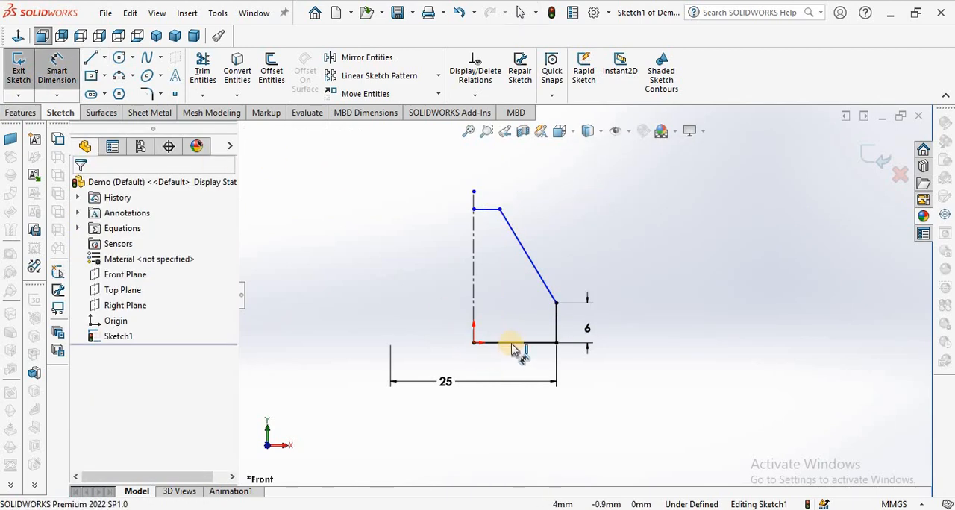
{"action": "left_click", "coordinate": [534, 315]}
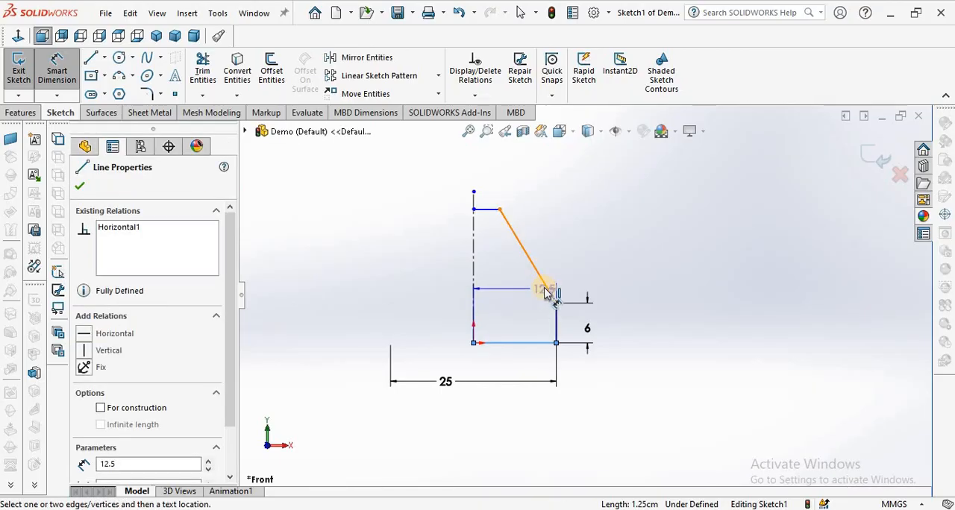
{"action": "left_click", "coordinate": [544, 292]}
{"action": "left_click", "coordinate": [520, 301]}
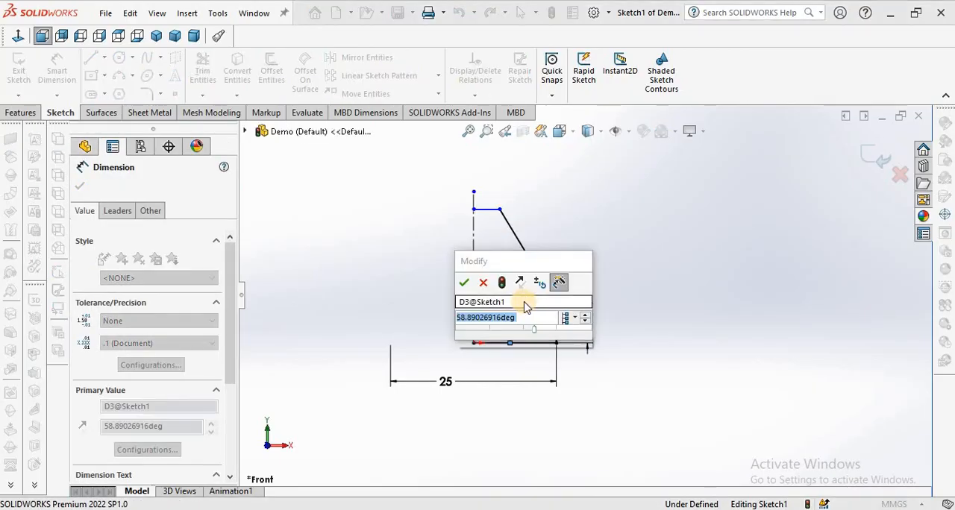
{"action": "type", "text": "70"}
{"action": "key", "text": "Return"}
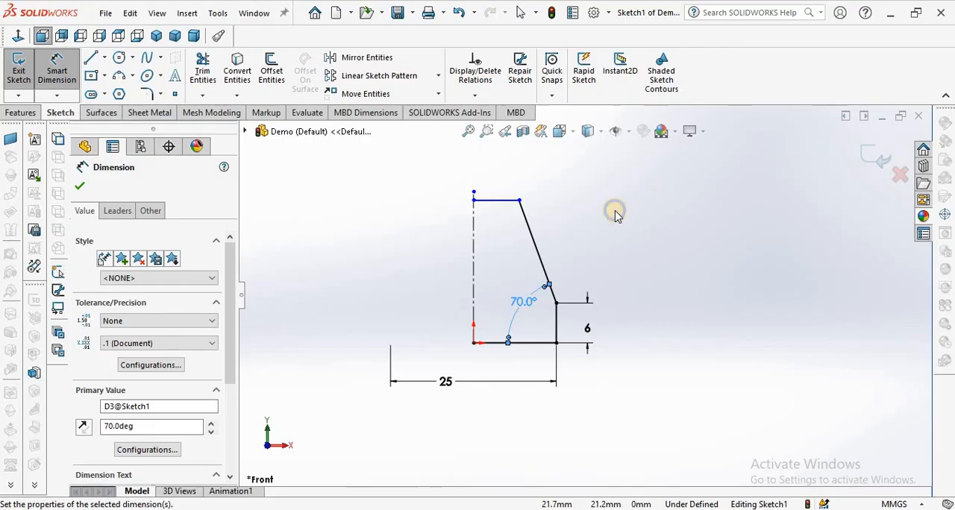
{"action": "right_click", "coordinate": [616, 214]}
{"action": "left_click", "coordinate": [637, 248]}
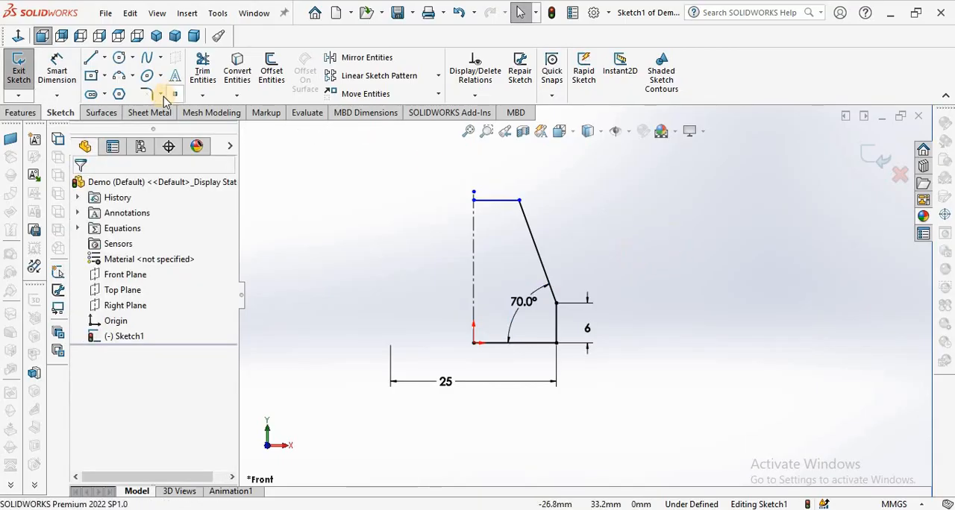
Dimension the vertical distance between the upper and bottom horizontal lines to 20 mm.
{"action": "left_click", "coordinate": [59, 75]}
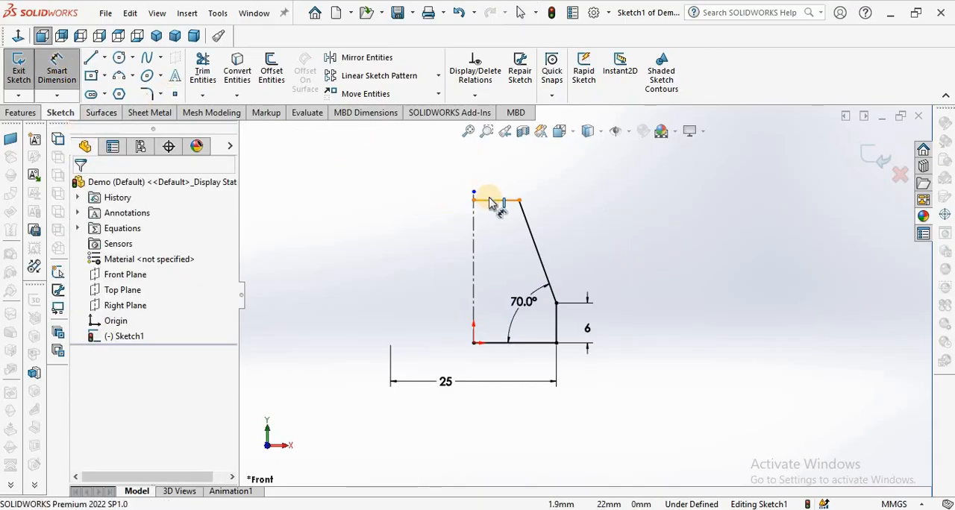
{"action": "left_click", "coordinate": [501, 345]}
{"action": "left_click", "coordinate": [394, 294]}
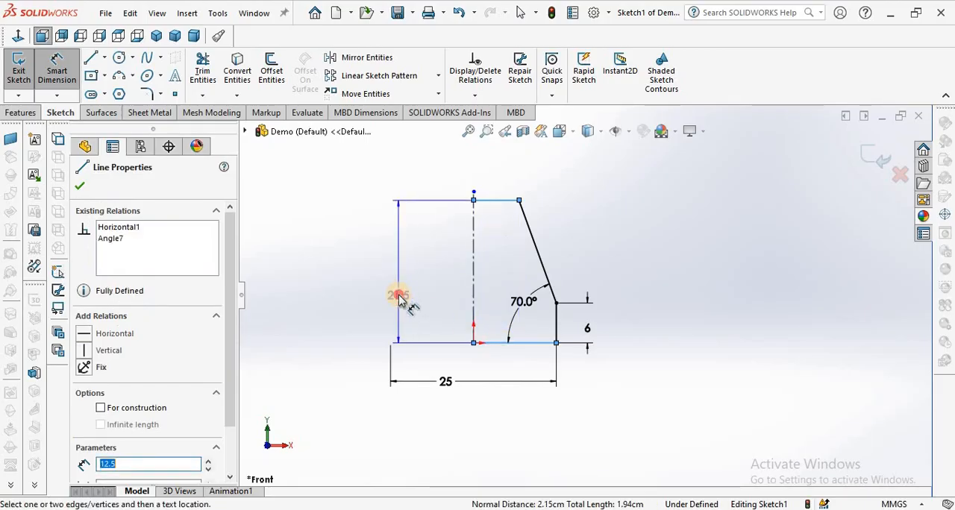
{"action": "type", "text": "20"}
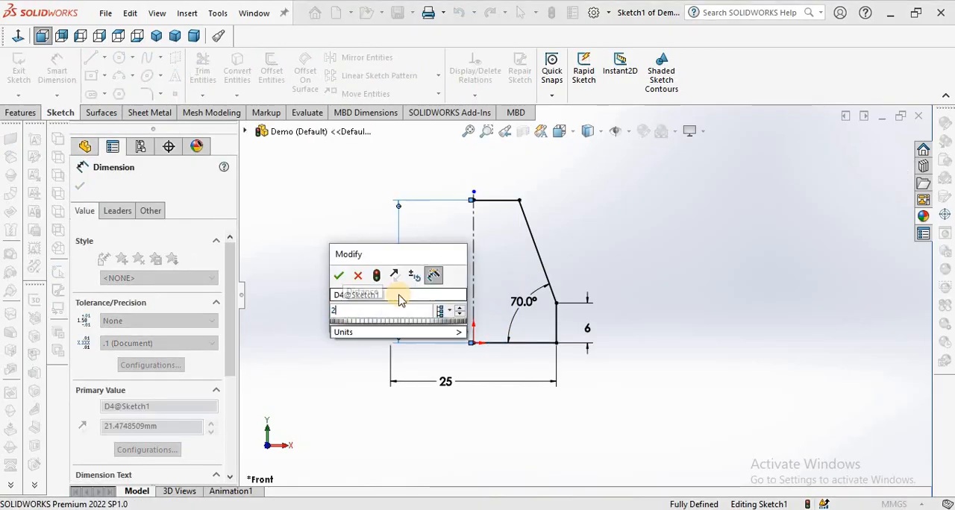
{"action": "key", "text": "Return"}
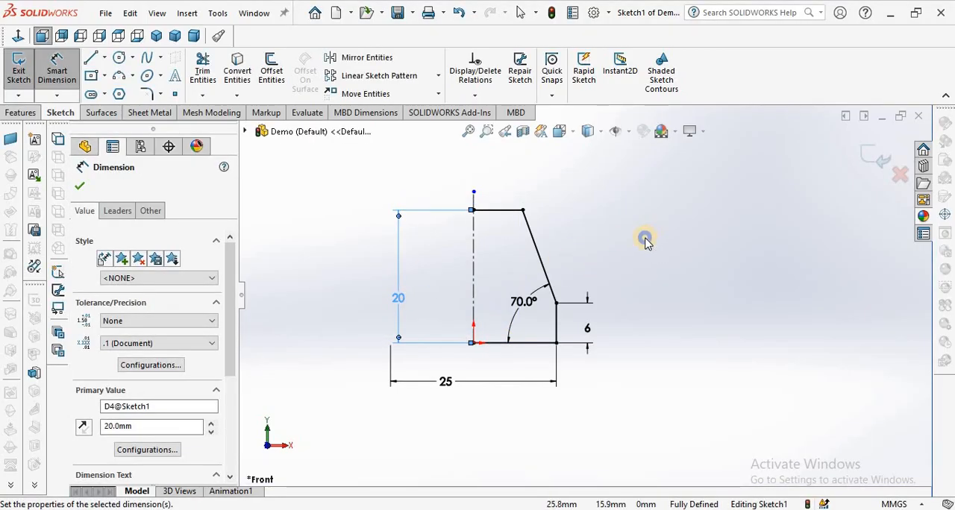
{"action": "right_click", "coordinate": [648, 240]}
{"action": "left_click", "coordinate": [675, 282]}
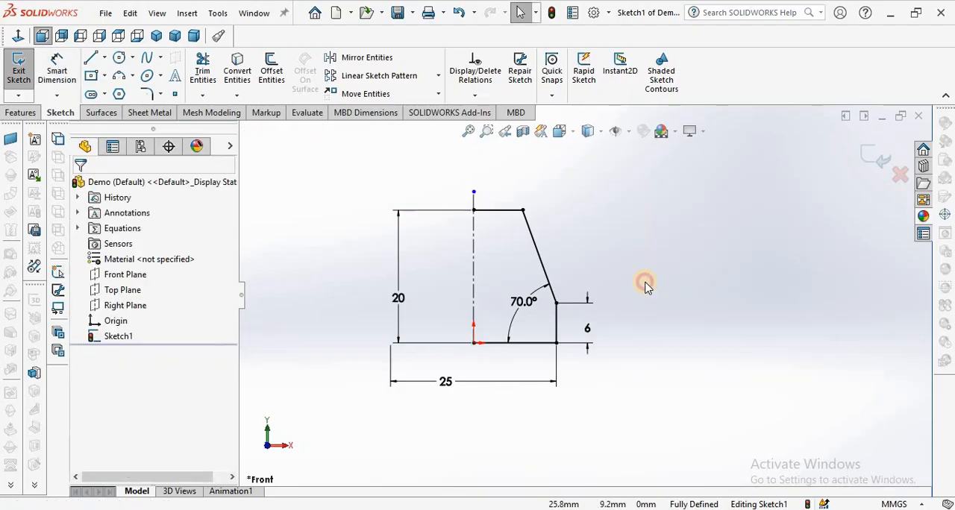
Apply 3 mm sketch fillets at both ends of the slanted line.
{"action": "left_click", "coordinate": [149, 92]}
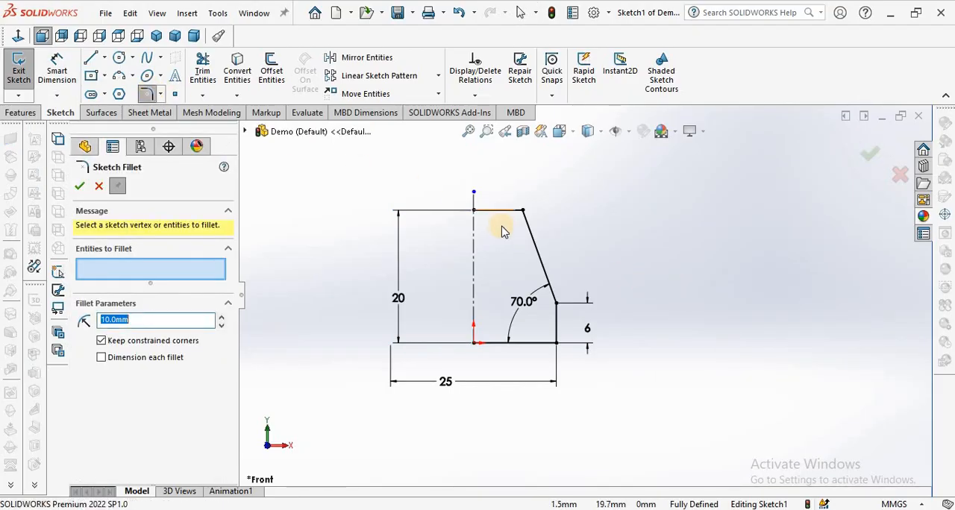
{"action": "left_click", "coordinate": [524, 212]}
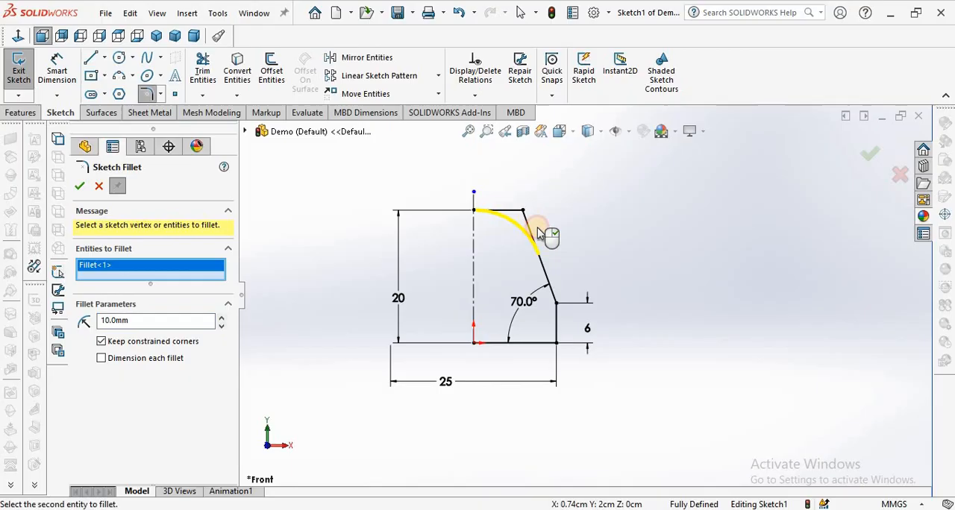
{"action": "left_click", "coordinate": [170, 321]}
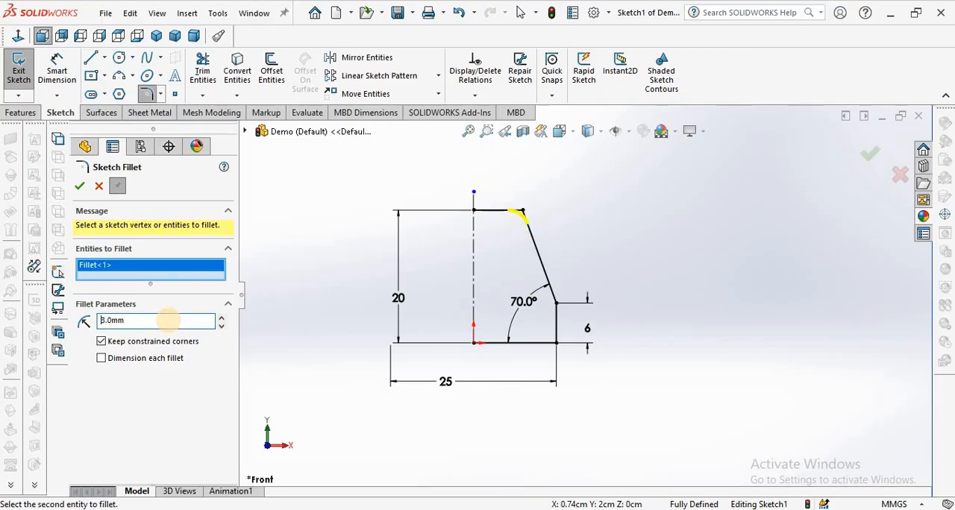
{"action": "left_click", "coordinate": [555, 306]}
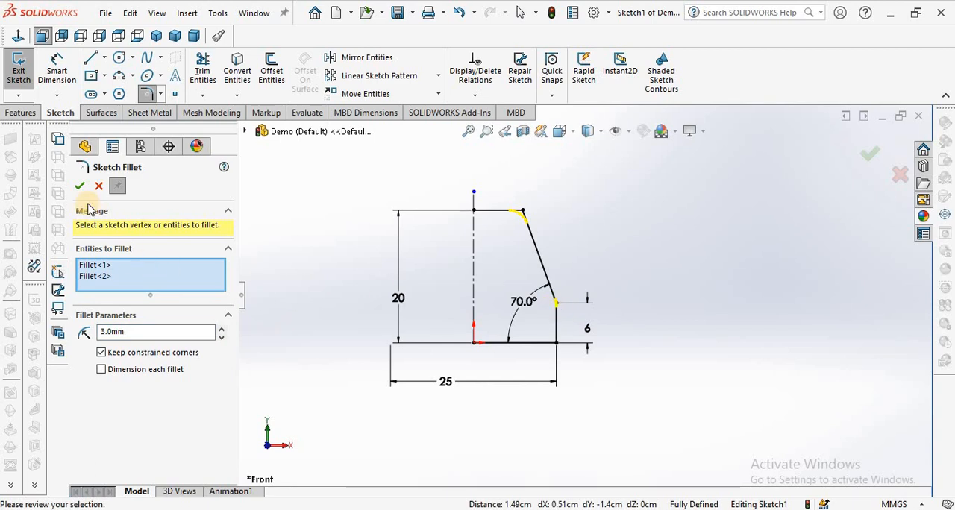
{"action": "left_click", "coordinate": [121, 186]}
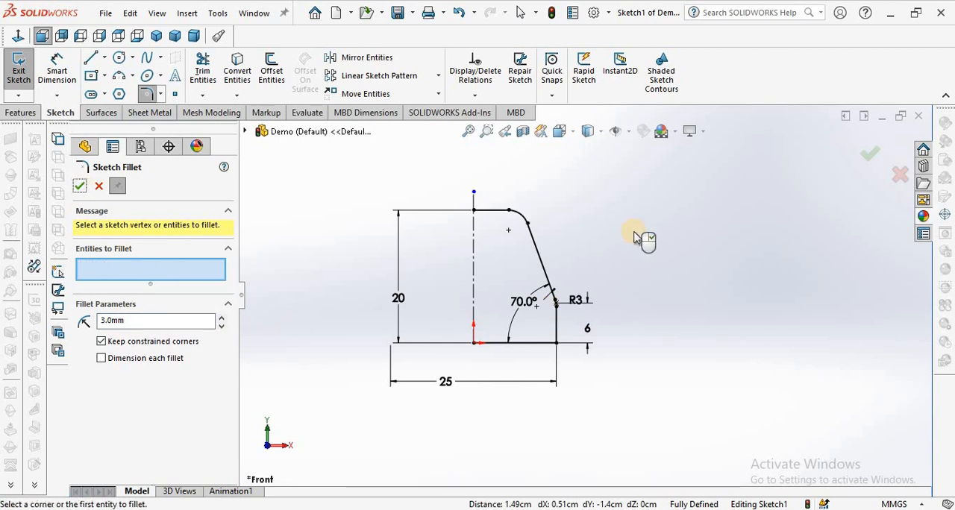
{"action": "left_click", "coordinate": [102, 187]}
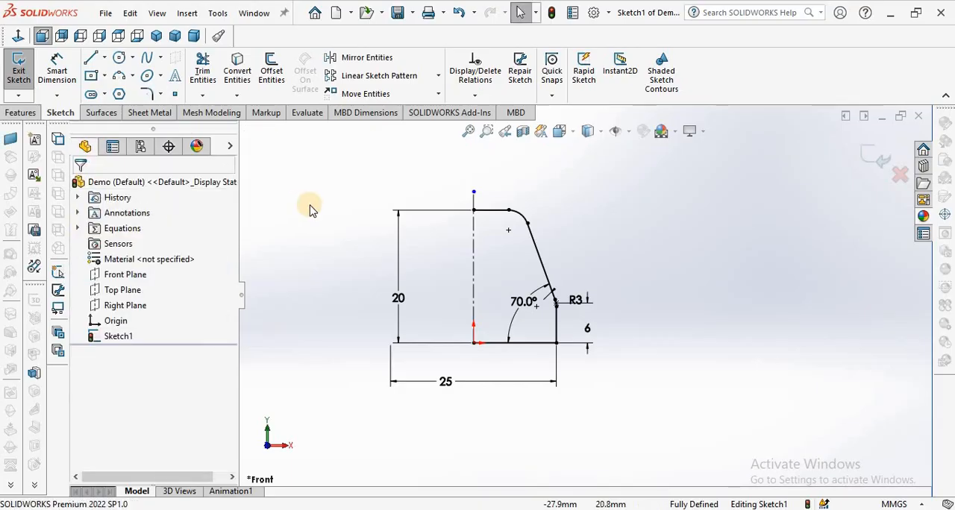
Draw a vertical line along the centerline from the inner end of the upper horizontal line to the origin.
{"action": "left_click", "coordinate": [86, 59]}
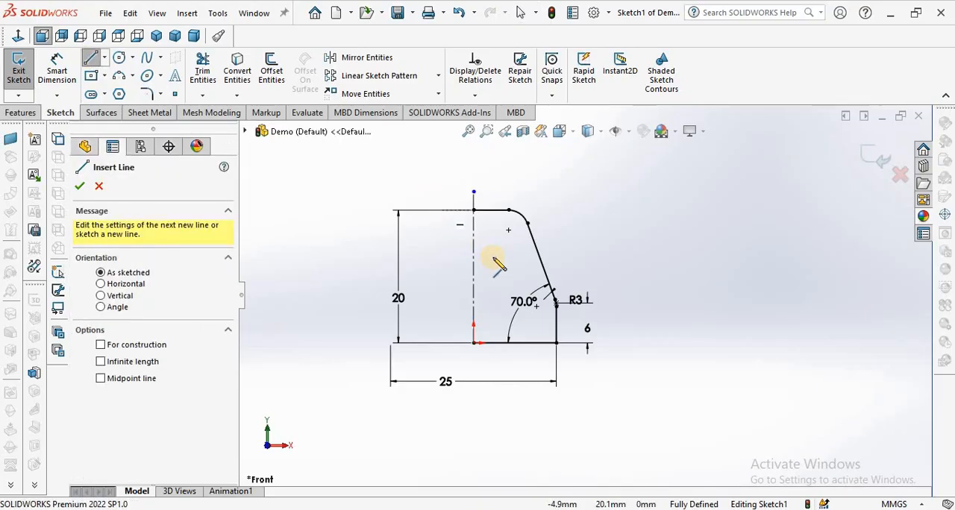
{"action": "left_click", "coordinate": [473, 211]}
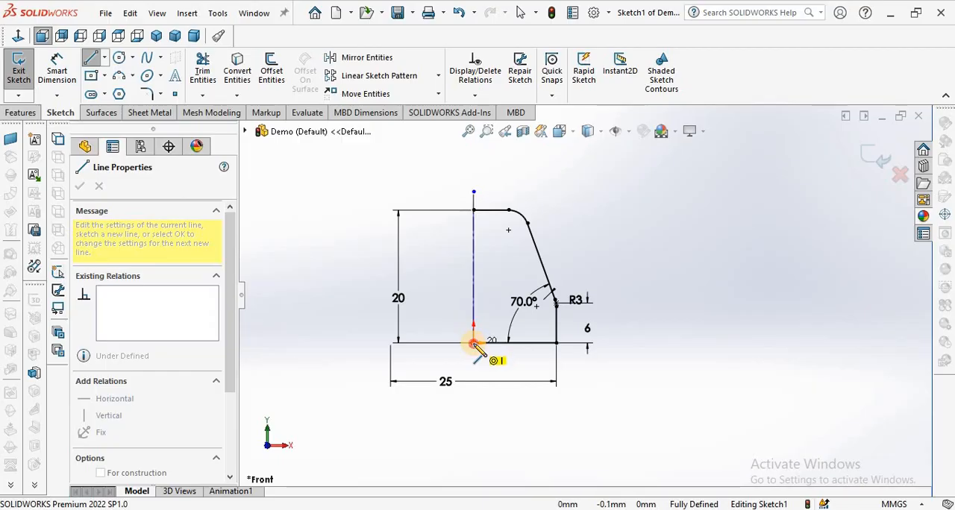
{"action": "double_click", "coordinate": [473, 343]}
{"action": "right_click", "coordinate": [373, 213]}
{"action": "key", "text": "Escape"}
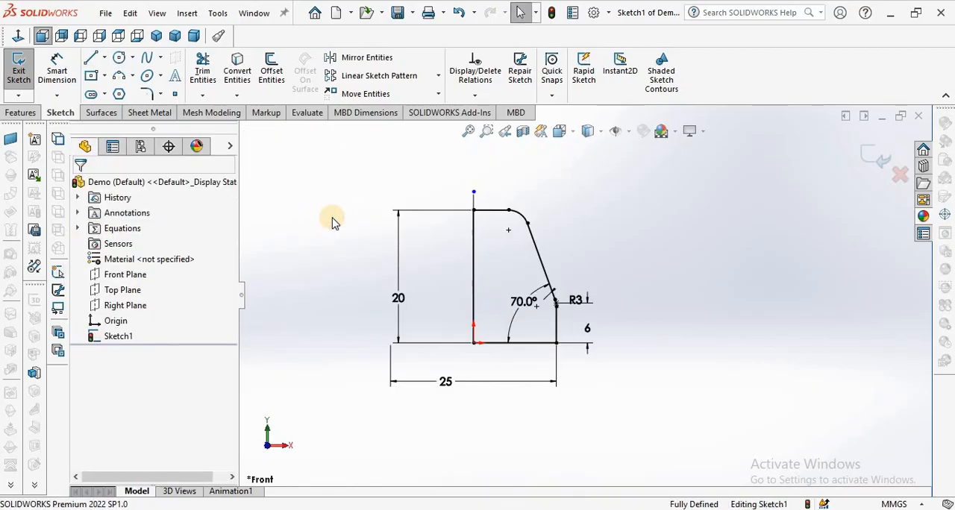
Remove the solid vertical line lying on the centerline, leaving the profile open.
{"action": "left_click", "coordinate": [474, 261]}
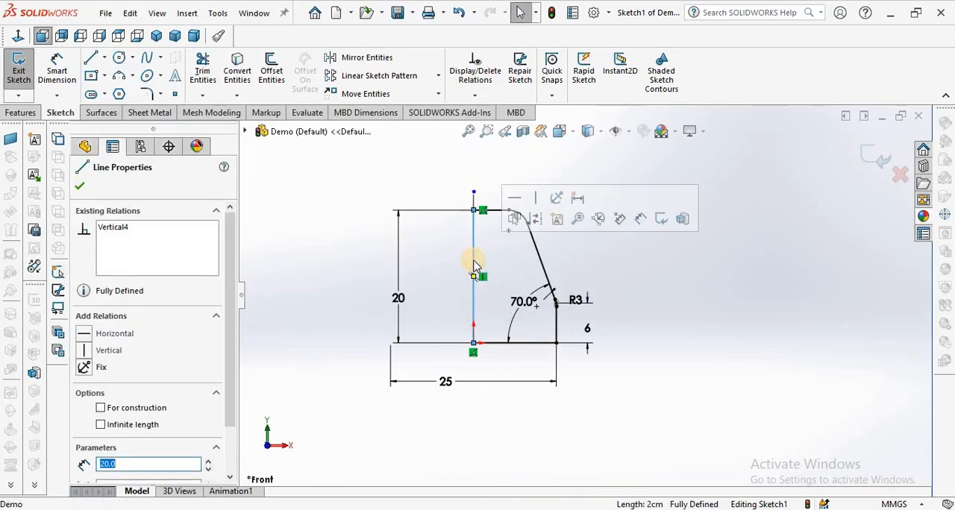
{"action": "key", "text": "c"}
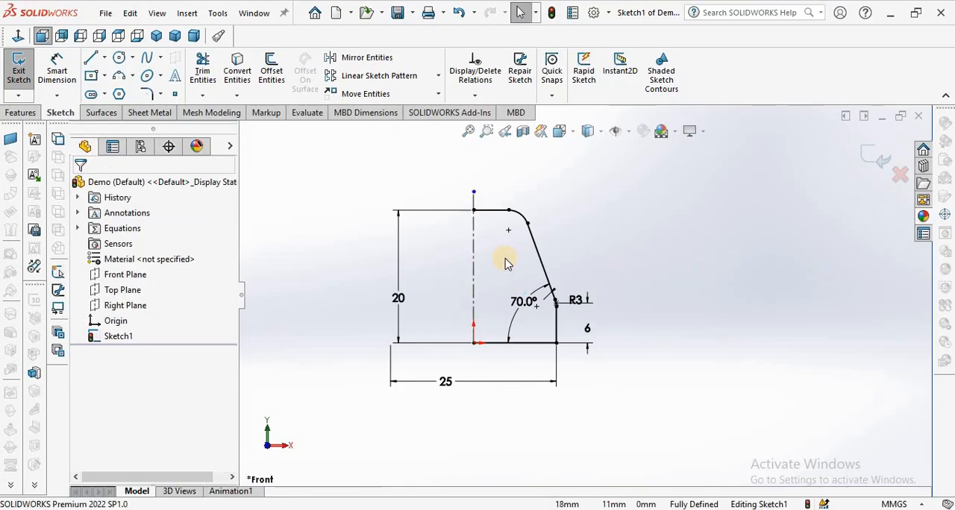
{"action": "scroll", "coordinate": [516, 294], "scroll_direction": "down", "scroll_amount": 4}
{"action": "scroll", "coordinate": [516, 295], "scroll_direction": "up", "scroll_amount": 4}
{"action": "left_click", "coordinate": [653, 235]}
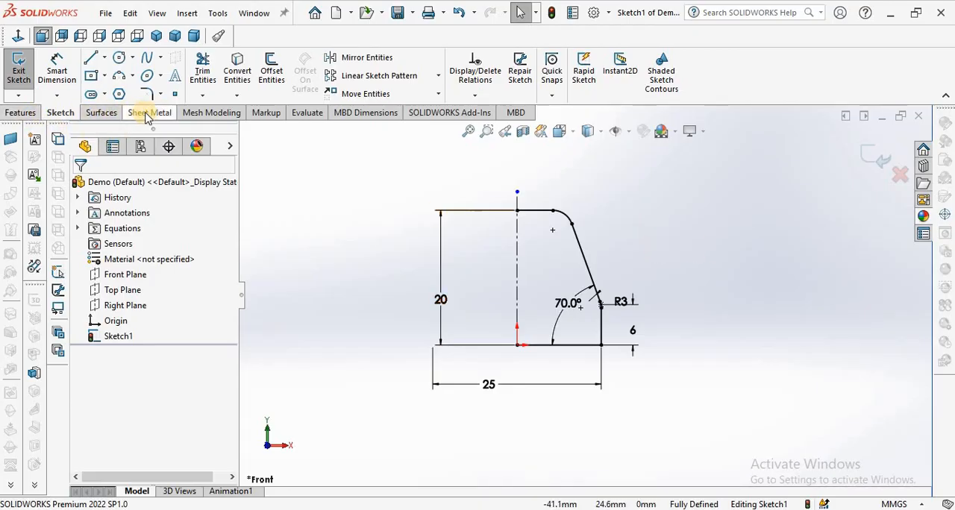
Create a revolved surface from the half-profile, turning it 360 degrees around the centerline.
{"action": "left_click", "coordinate": [108, 115]}
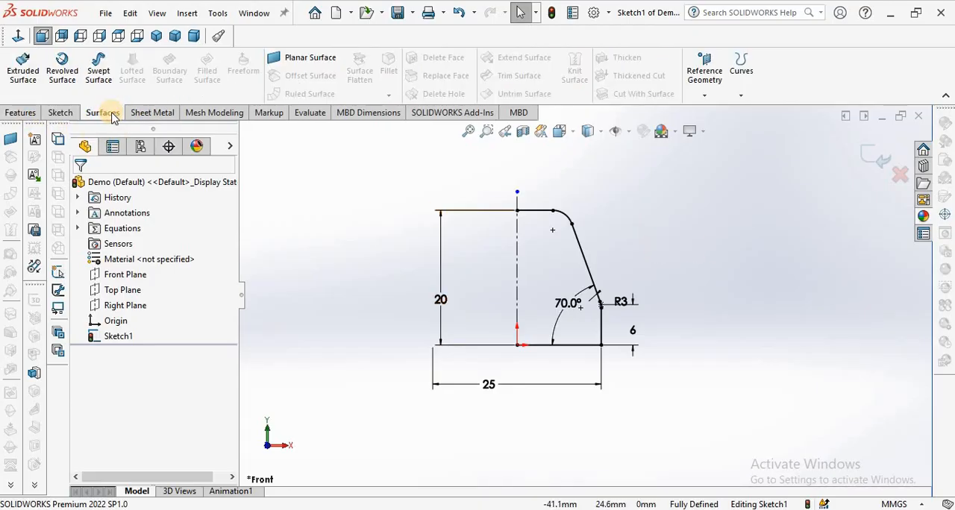
{"action": "left_click", "coordinate": [62, 68]}
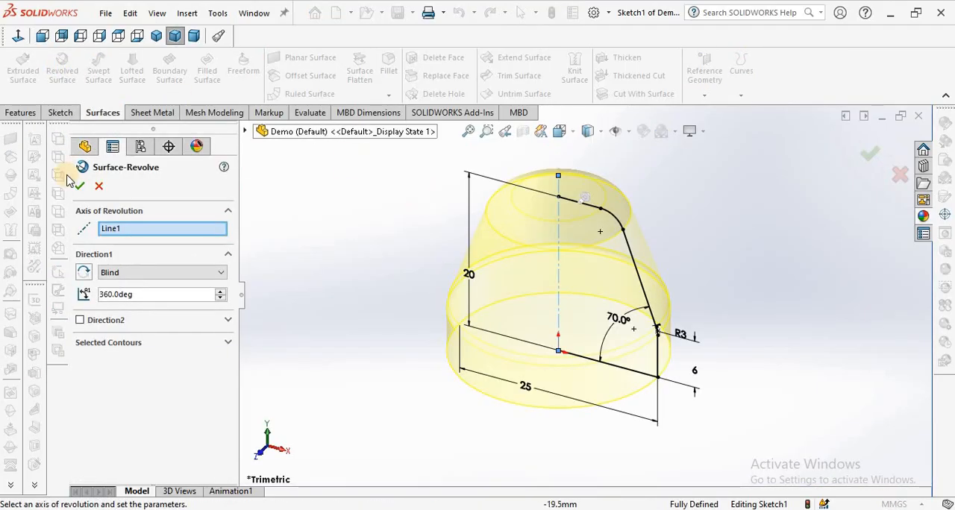
{"action": "left_click", "coordinate": [80, 185]}
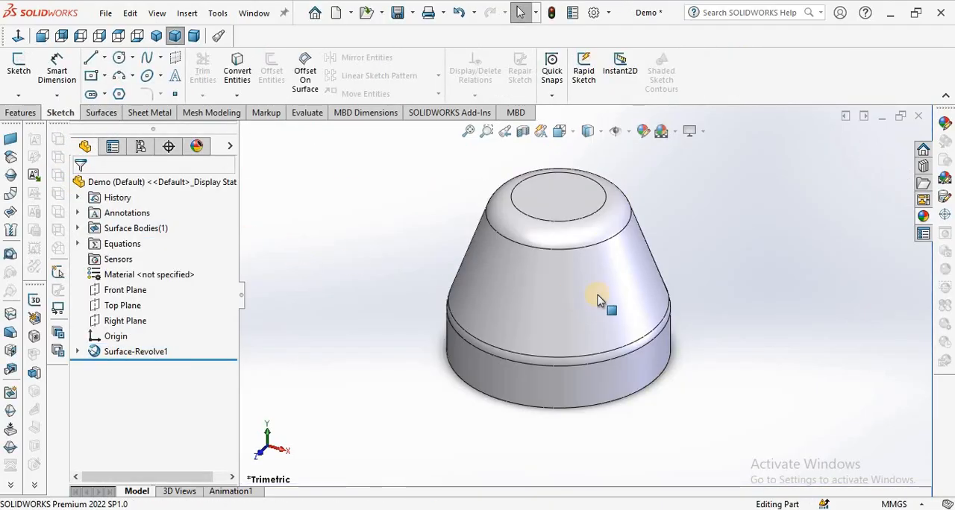
Start a Thicken feature on the revolved surface with a thickness of 0.5 mm.
{"action": "scroll", "coordinate": [609, 295], "scroll_direction": "up", "scroll_amount": 3}
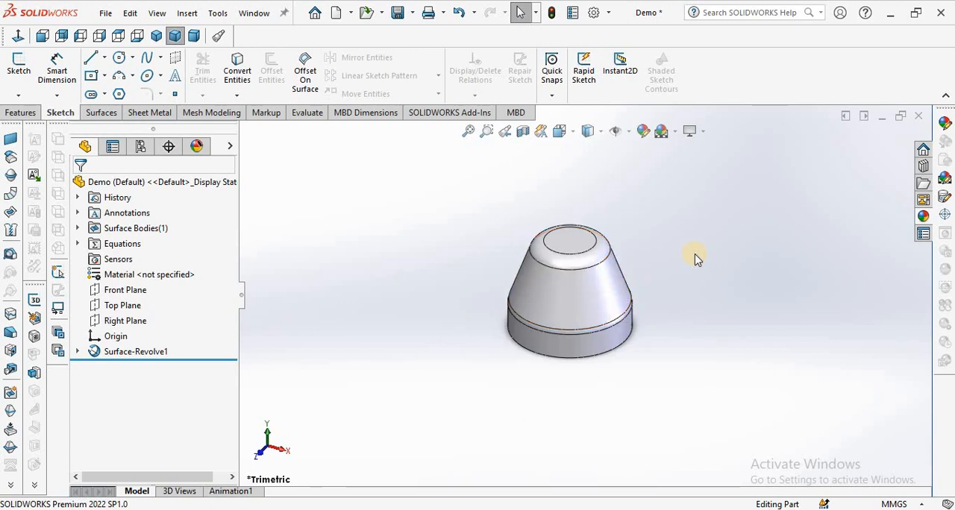
{"action": "scroll", "coordinate": [649, 274], "scroll_direction": "down", "scroll_amount": 3}
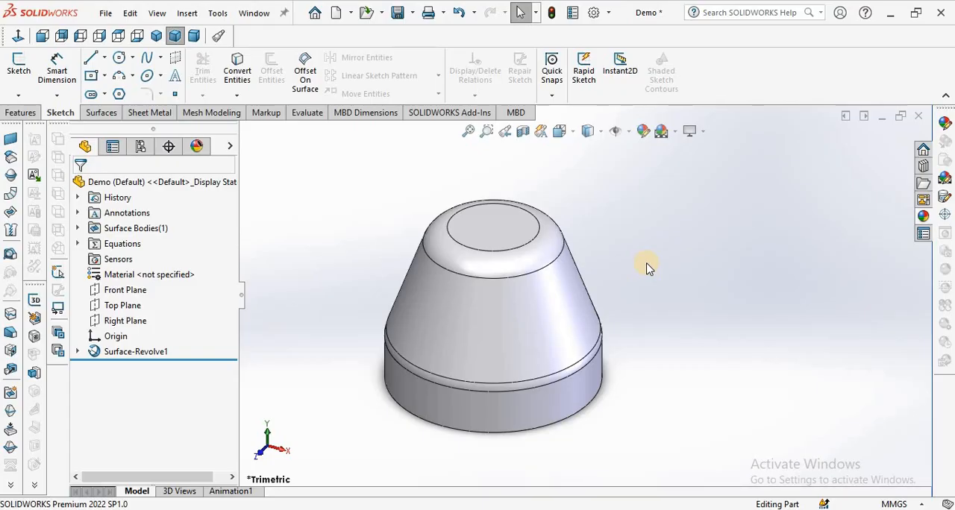
{"action": "scroll", "coordinate": [522, 314], "scroll_direction": "up", "scroll_amount": 1}
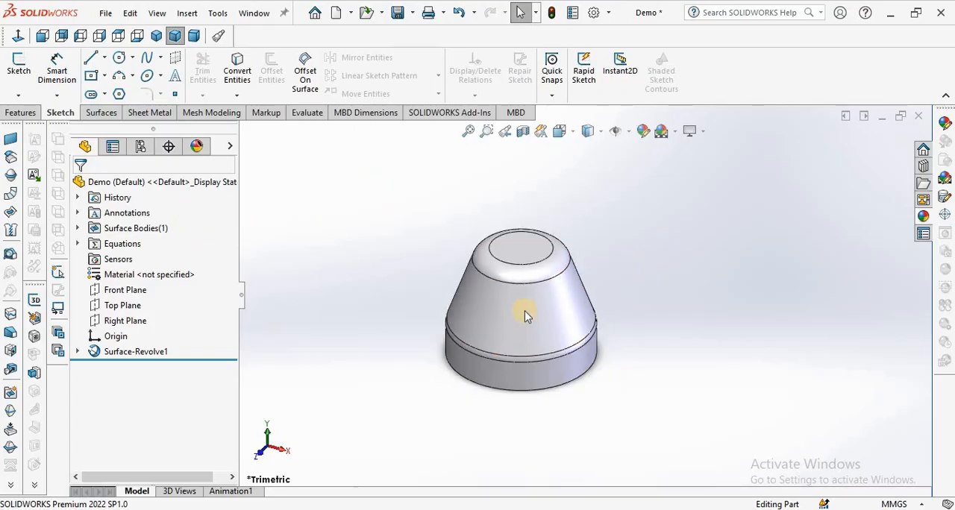
{"action": "scroll", "coordinate": [525, 316], "scroll_direction": "down", "scroll_amount": 1}
{"action": "left_click", "coordinate": [103, 114]}
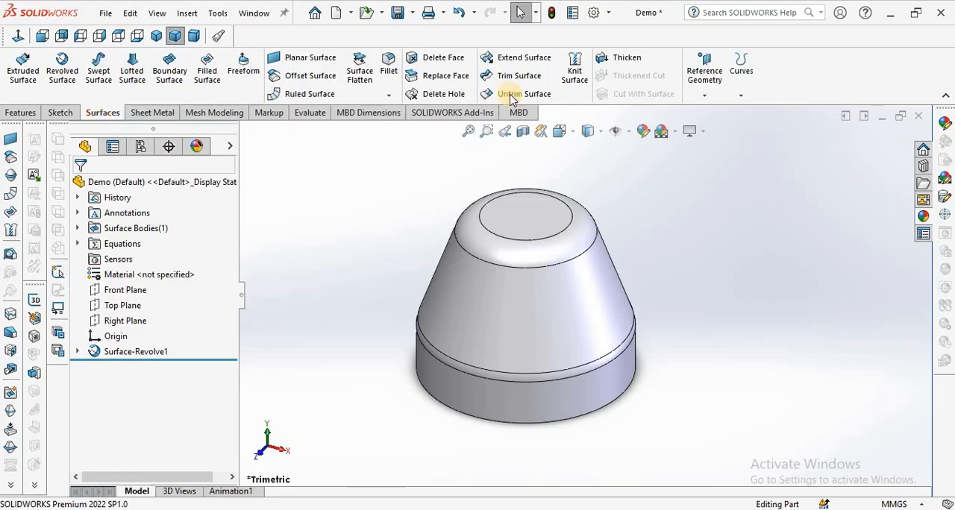
{"action": "left_click", "coordinate": [626, 58]}
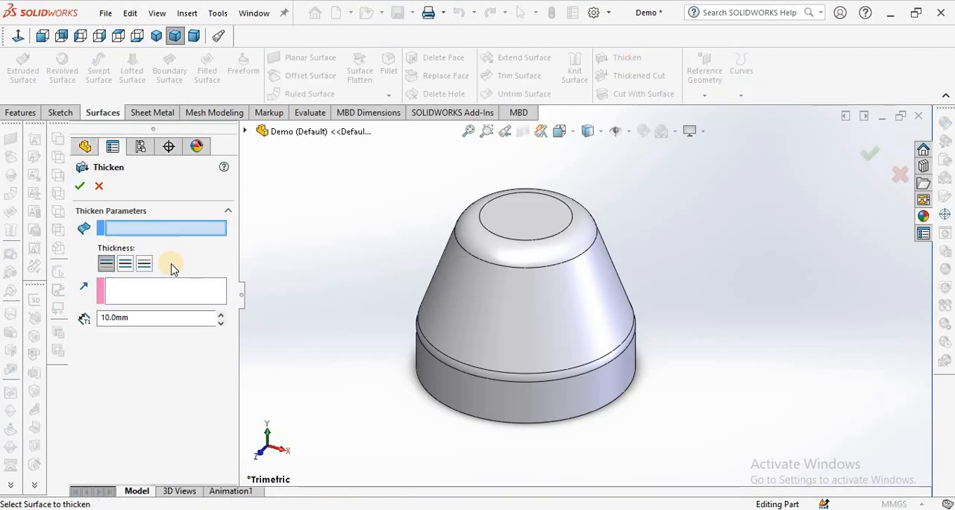
{"action": "left_click", "coordinate": [524, 317]}
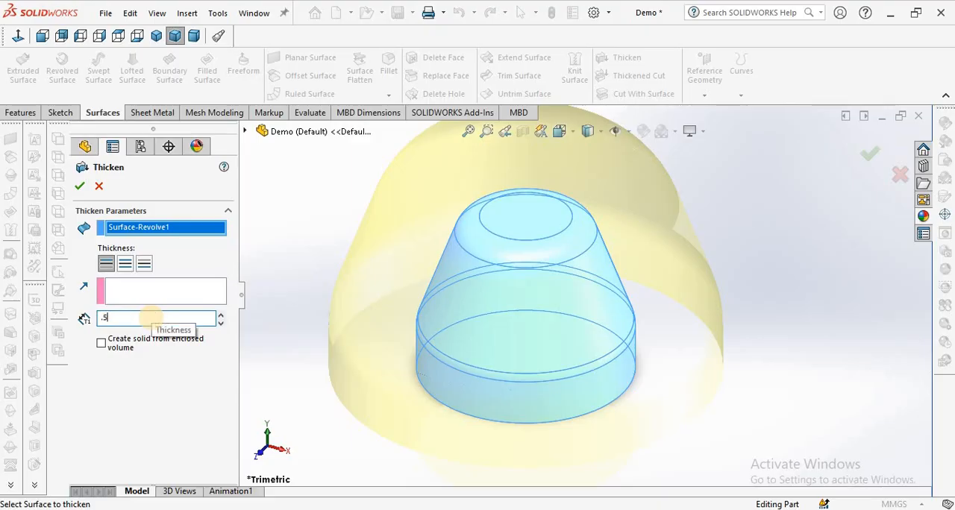
{"action": "key", "text": "Return"}
Switch the 0.5 mm thickening to the inner side of the surface and create the solid shell.
{"action": "middle_click_drag", "start_coordinate": [501, 355], "coordinate": [487, 224]}
{"action": "scroll", "coordinate": [530, 328], "scroll_direction": "down", "scroll_amount": 3}
{"action": "mouse_move", "coordinate": [530, 327]}
{"action": "middle_mouse_down"}
{"action": "mouse_move", "coordinate": [509, 296]}
{"action": "mouse_move", "coordinate": [538, 339]}
{"action": "middle_mouse_up"}
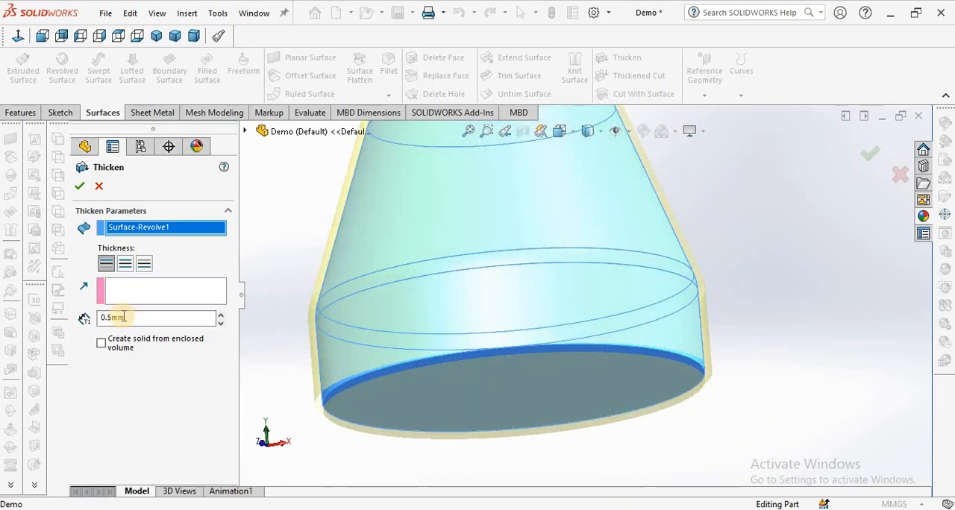
{"action": "left_click", "coordinate": [148, 266]}
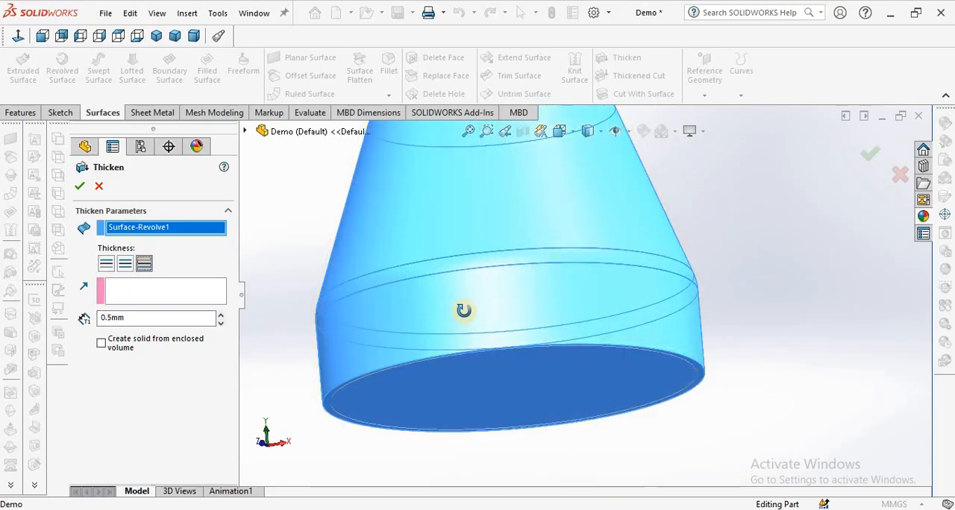
{"action": "middle_click_drag", "start_coordinate": [463, 311], "coordinate": [469, 242]}
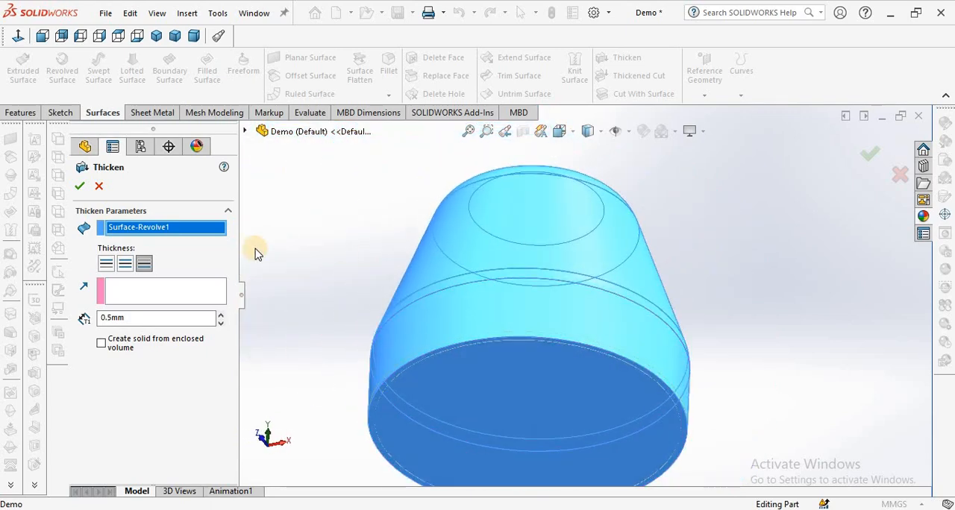
{"action": "left_click", "coordinate": [82, 186]}
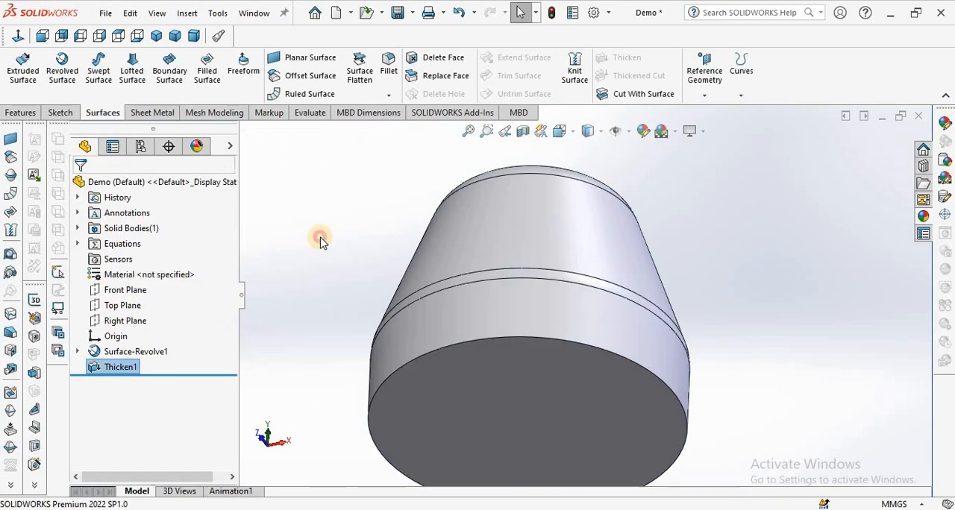
{"action": "scroll", "coordinate": [500, 273], "scroll_direction": "up", "scroll_amount": 3}
{"action": "middle_click_drag", "start_coordinate": [501, 273], "coordinate": [496, 234]}
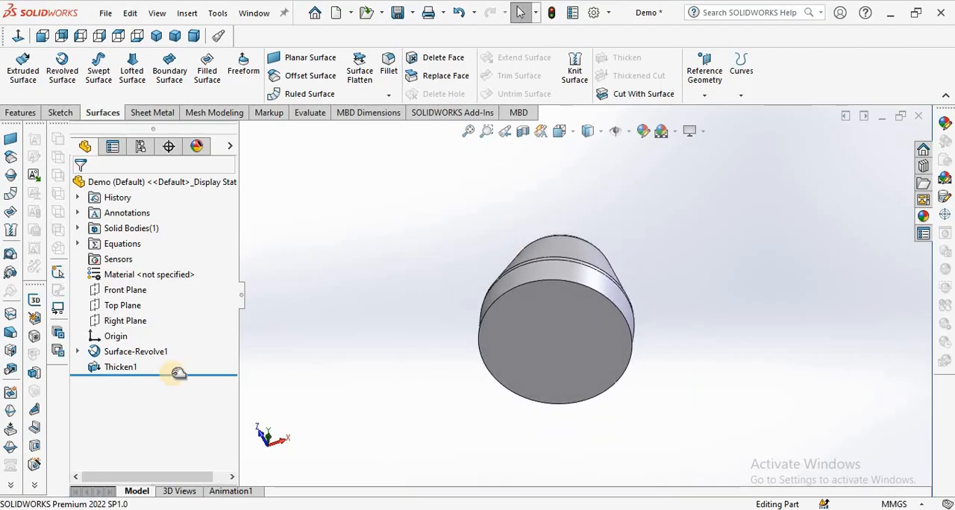
{"action": "right_click", "coordinate": [129, 356]}
{"action": "left_click", "coordinate": [138, 217]}
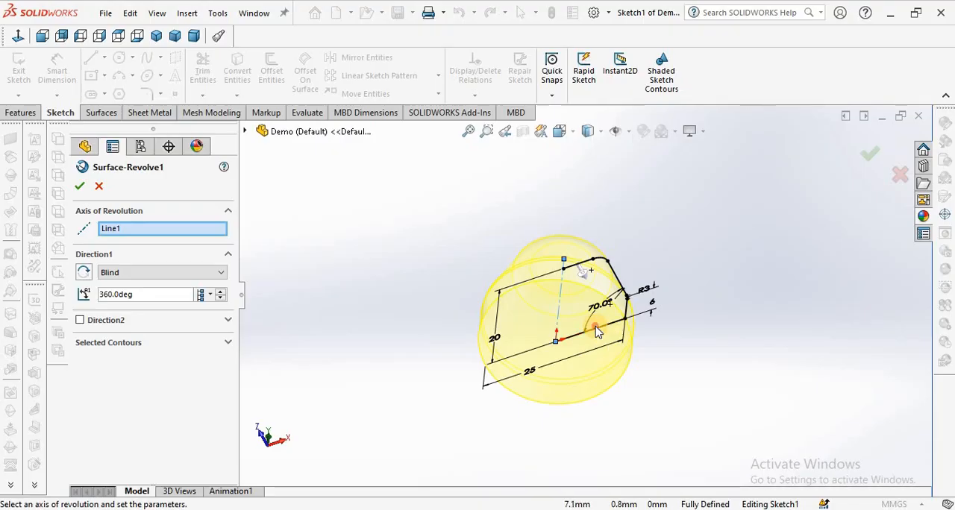
{"action": "left_click", "coordinate": [596, 328]}
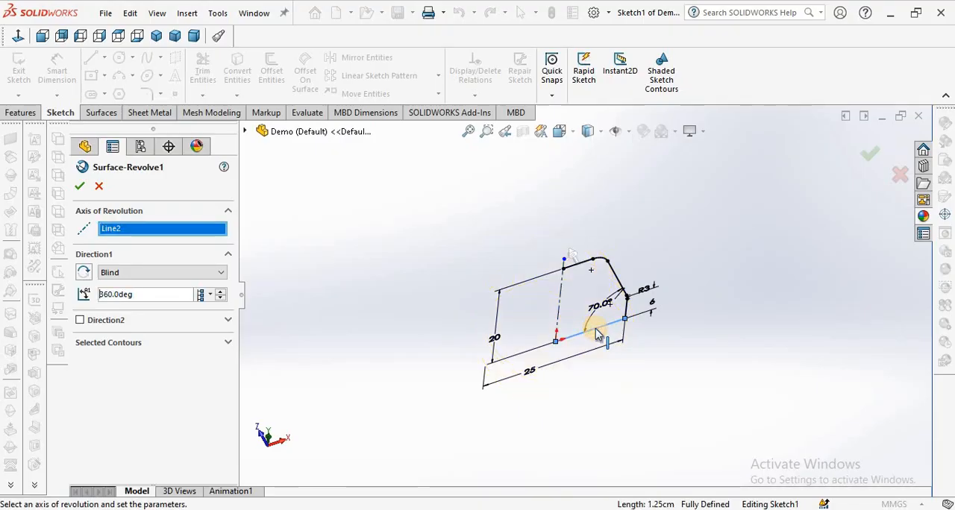
{"action": "left_click", "coordinate": [98, 188]}
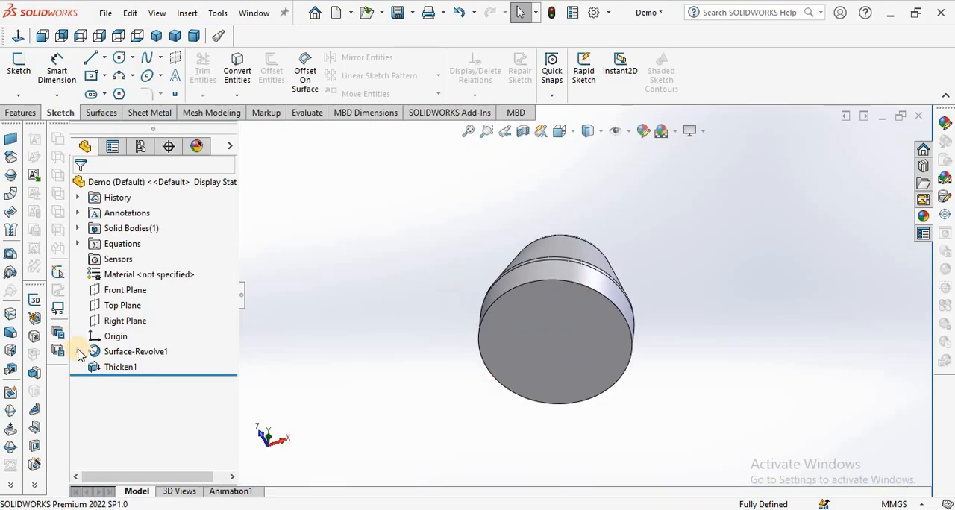
Edit the revolved surface's sketch so the bottom horizontal line becomes construction geometry, leaving the cap open at its base.
{"action": "left_click", "coordinate": [78, 351]}
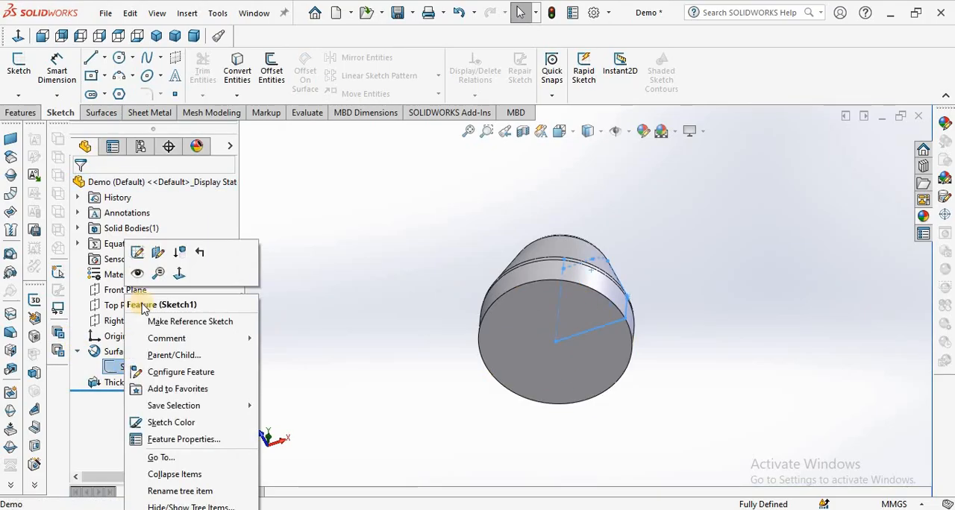
{"action": "left_click", "coordinate": [136, 252]}
{"action": "left_click", "coordinate": [606, 335]}
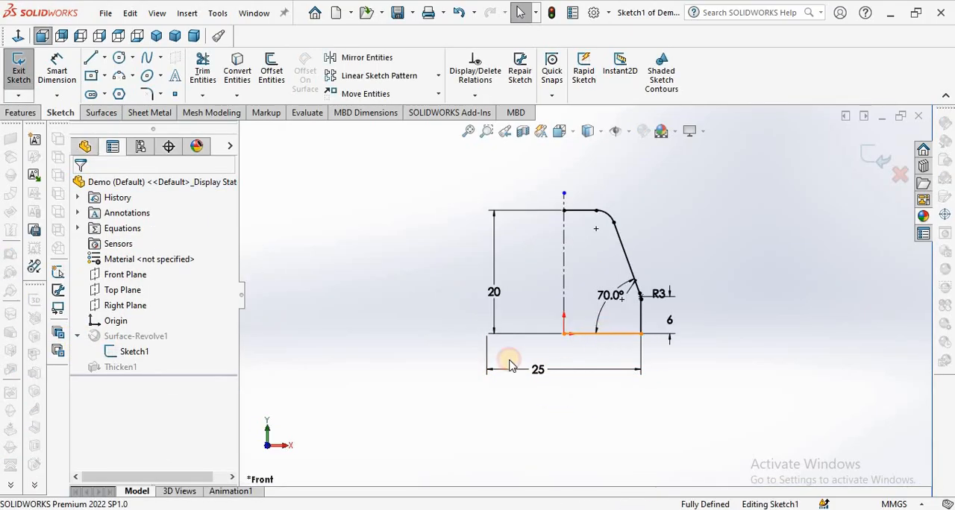
{"action": "left_click", "coordinate": [101, 408]}
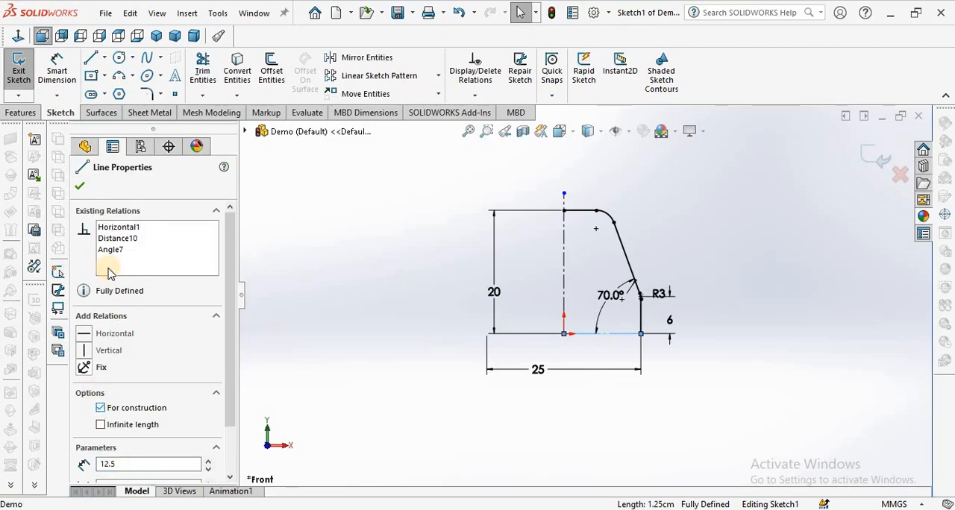
{"action": "left_click", "coordinate": [80, 187]}
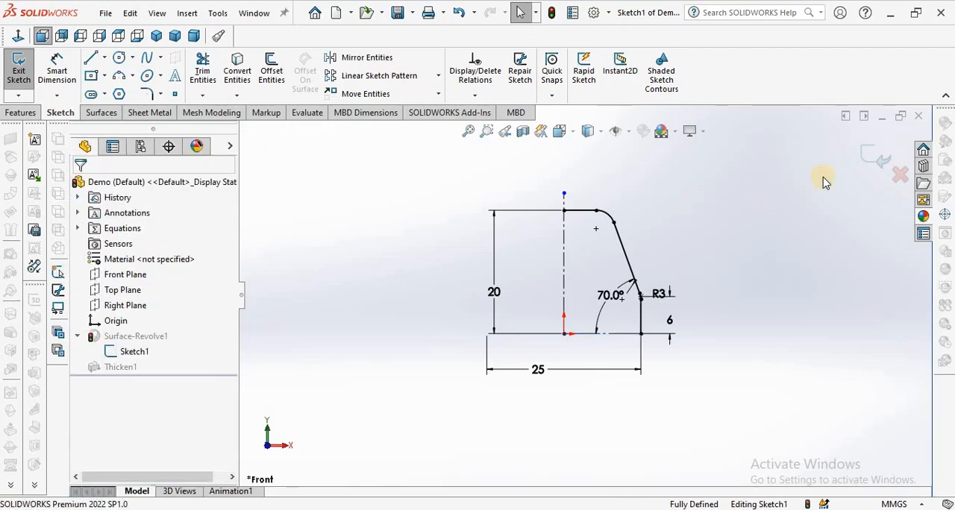
{"action": "left_click", "coordinate": [874, 156]}
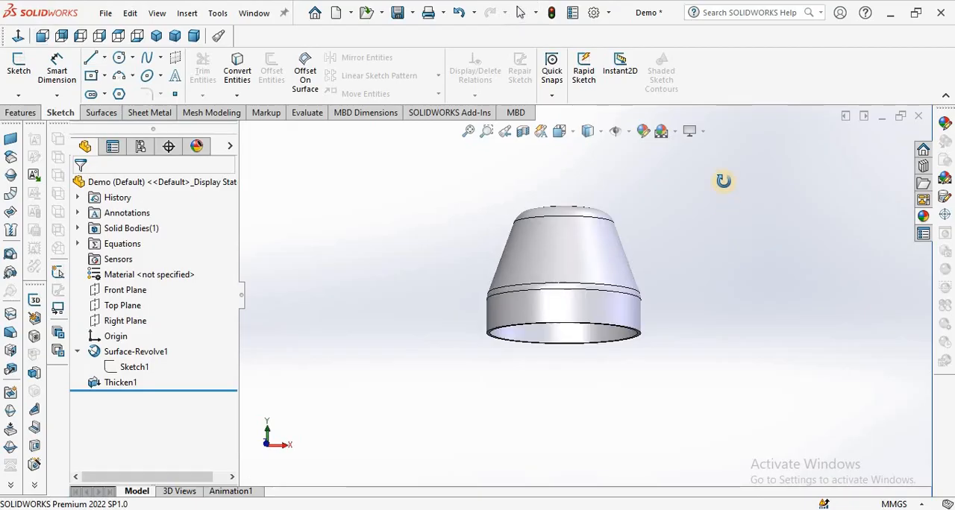
Start a sketch on the Front Plane and draw a vertical centerline from the origin to the cap's top edge.
{"action": "middle_click_drag", "start_coordinate": [625, 290], "coordinate": [603, 371]}
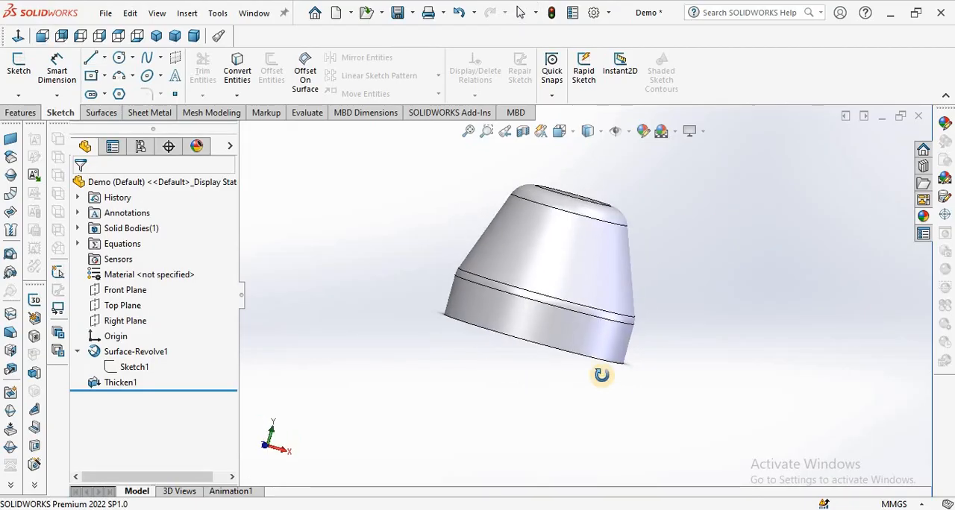
{"action": "left_click", "coordinate": [113, 289]}
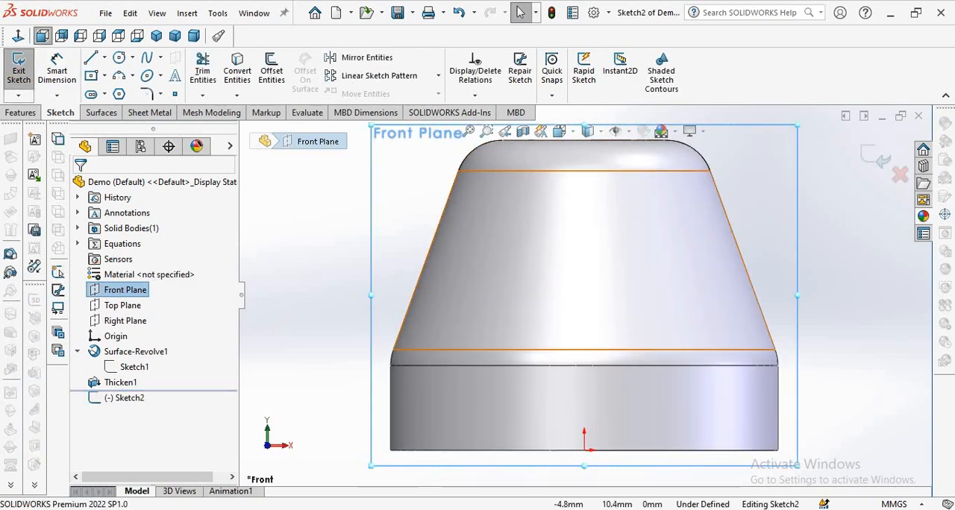
{"action": "left_click", "coordinate": [104, 58]}
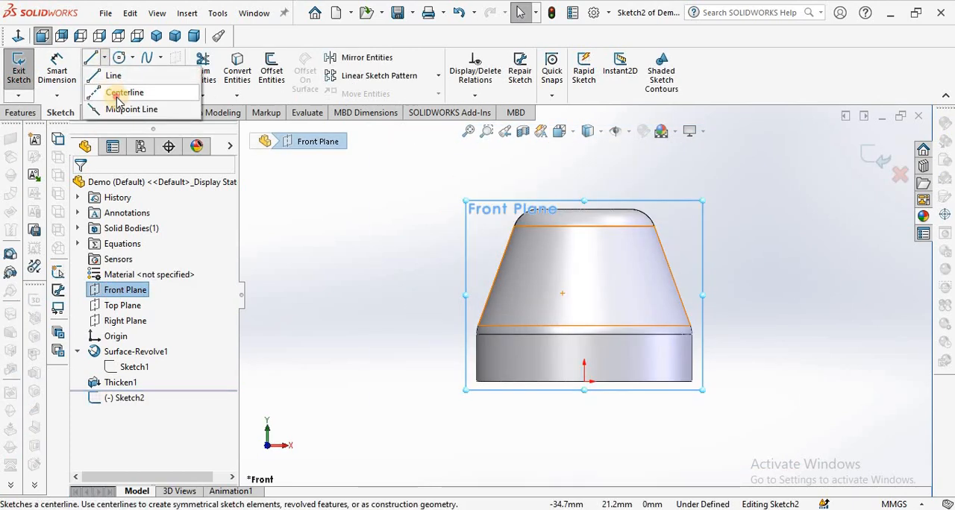
{"action": "left_click", "coordinate": [116, 90]}
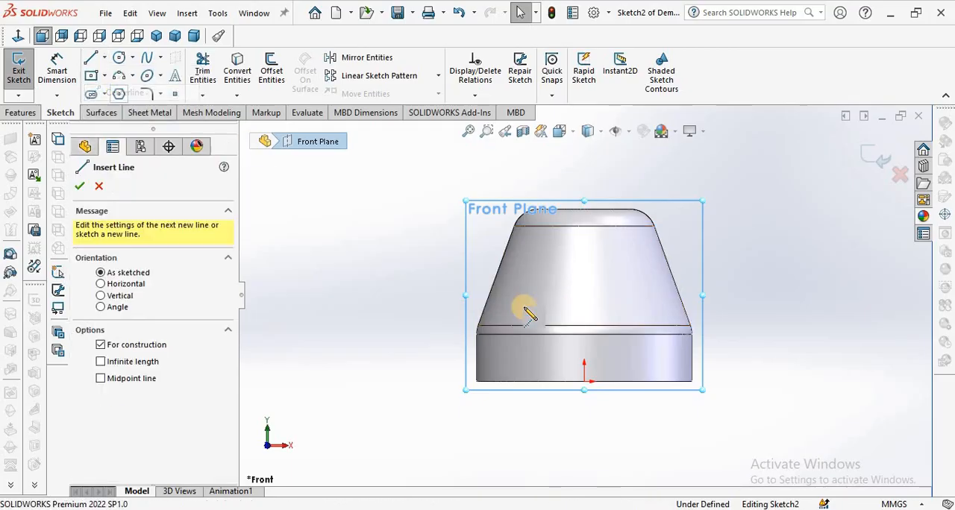
{"action": "left_click", "coordinate": [584, 381]}
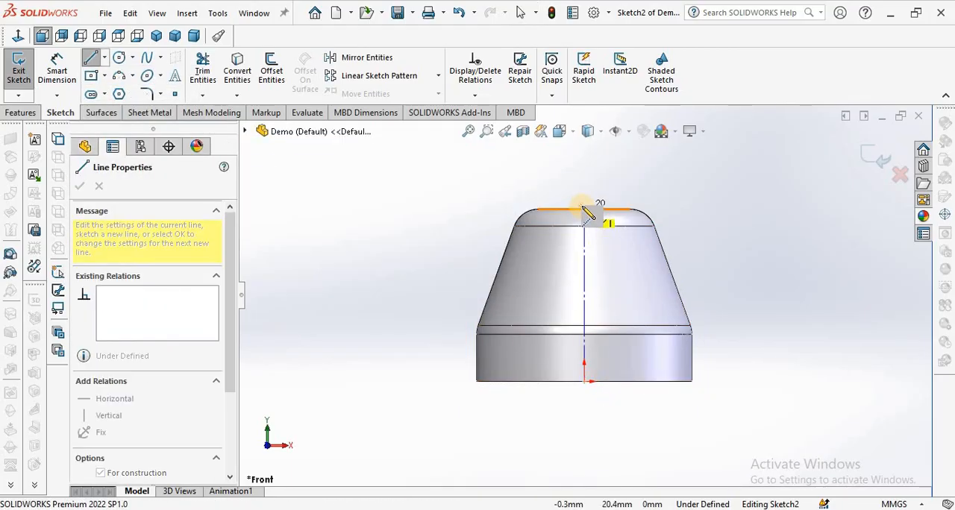
{"action": "left_click", "coordinate": [585, 211]}
{"action": "right_click", "coordinate": [370, 208]}
{"action": "left_click", "coordinate": [391, 214]}
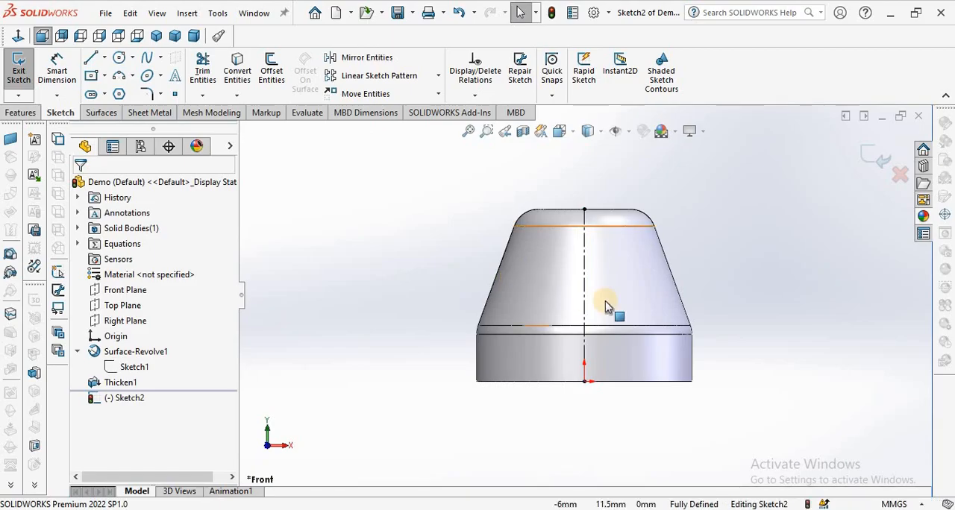
{"action": "scroll", "coordinate": [666, 303], "scroll_direction": "down", "scroll_amount": 3}
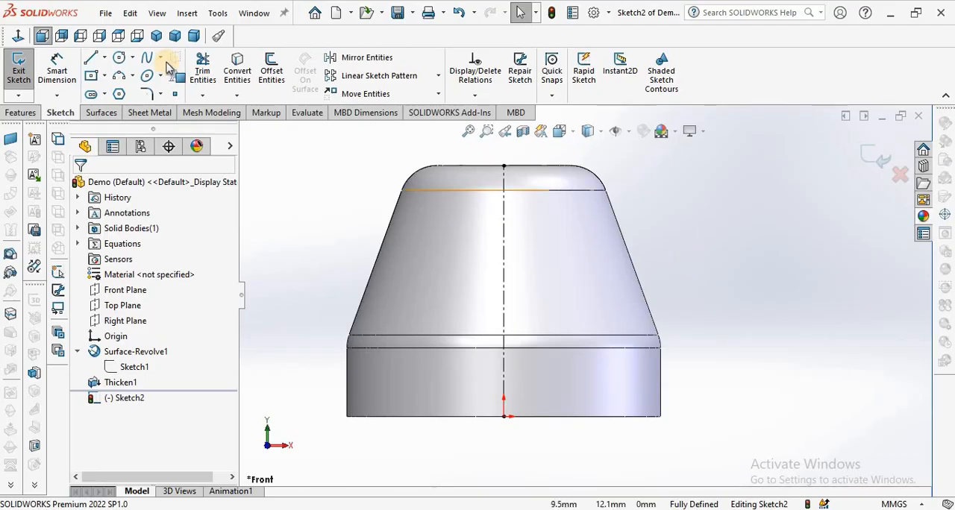
{"action": "left_click", "coordinate": [106, 62]}
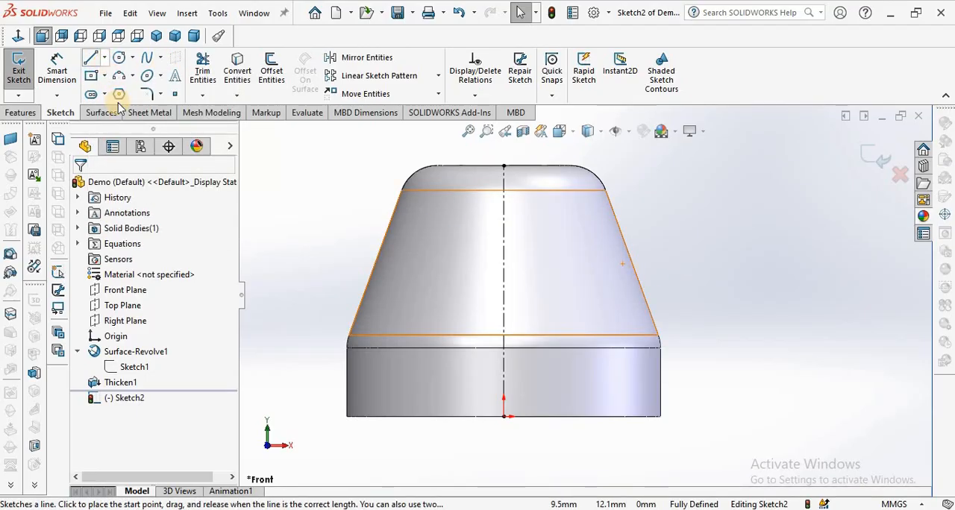
{"action": "left_click", "coordinate": [106, 61]}
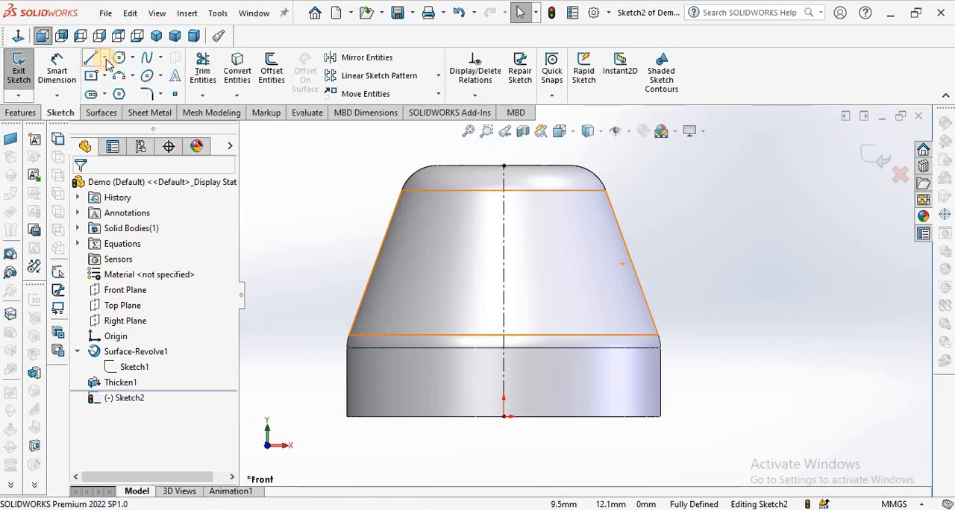
{"action": "left_click", "coordinate": [95, 64]}
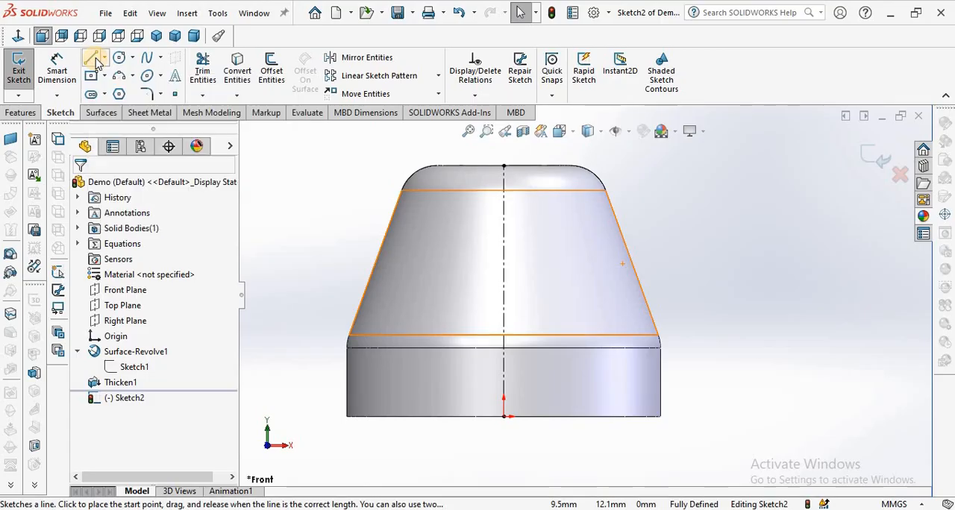
{"action": "right_click", "coordinate": [703, 206]}
{"action": "left_click", "coordinate": [284, 170]}
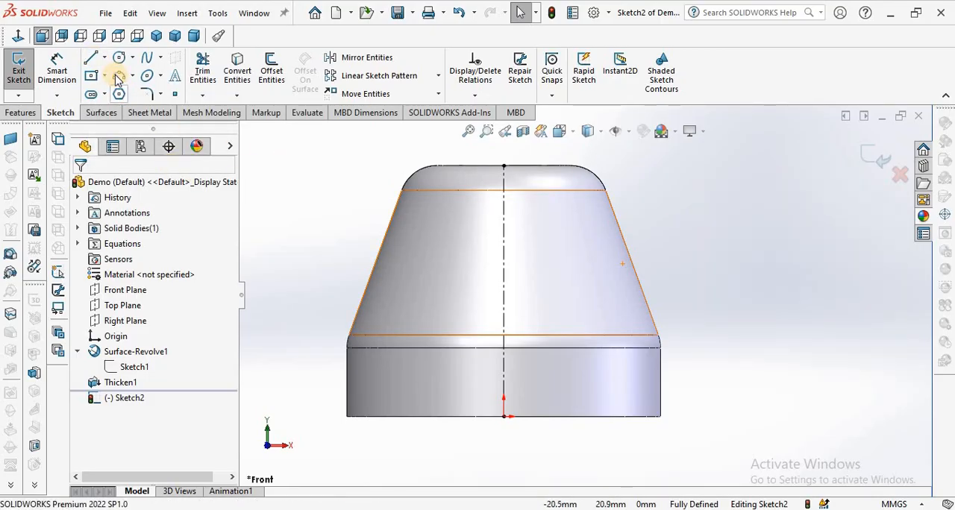
Sketch a horizontal midpoint line about 4.6 mm long, centered on the centerline about 16 mm above the origin.
{"action": "left_click", "coordinate": [106, 59]}
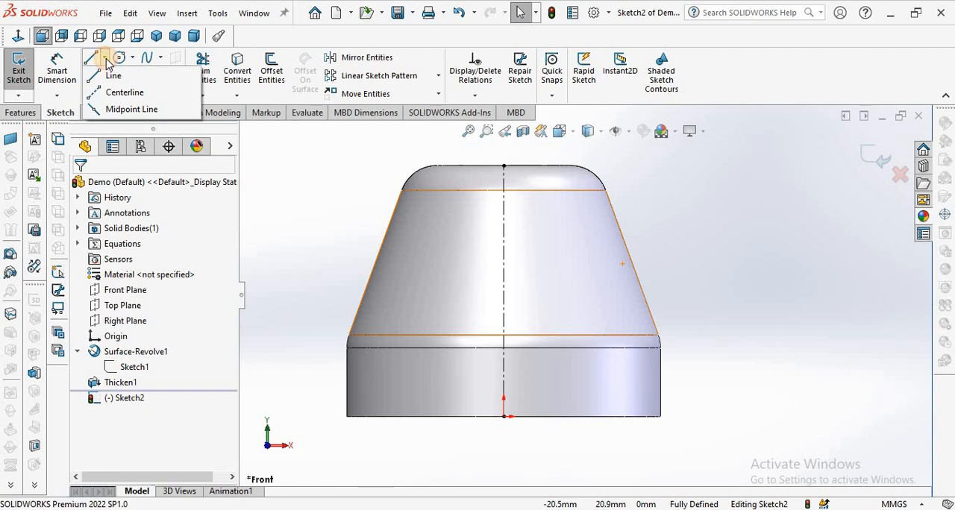
{"action": "left_click", "coordinate": [123, 110]}
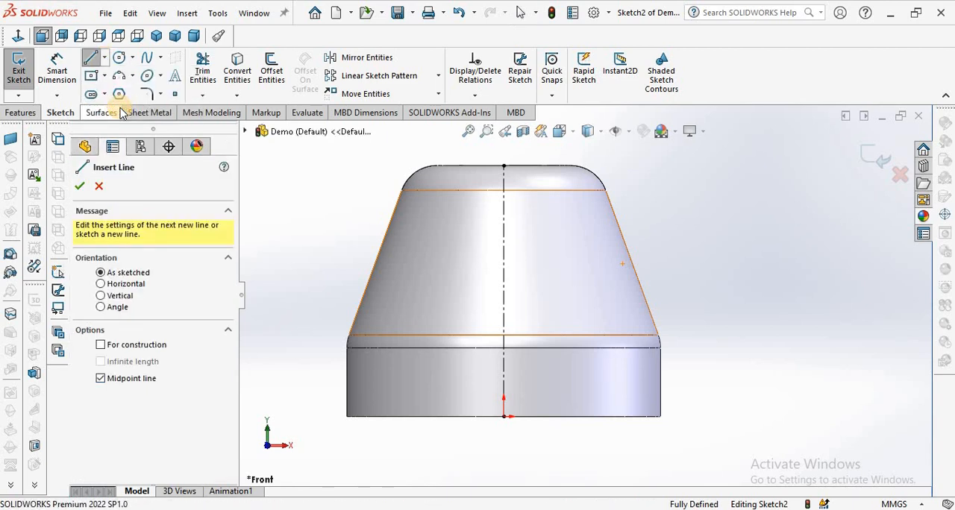
{"action": "left_click", "coordinate": [504, 212]}
{"action": "left_click", "coordinate": [532, 211]}
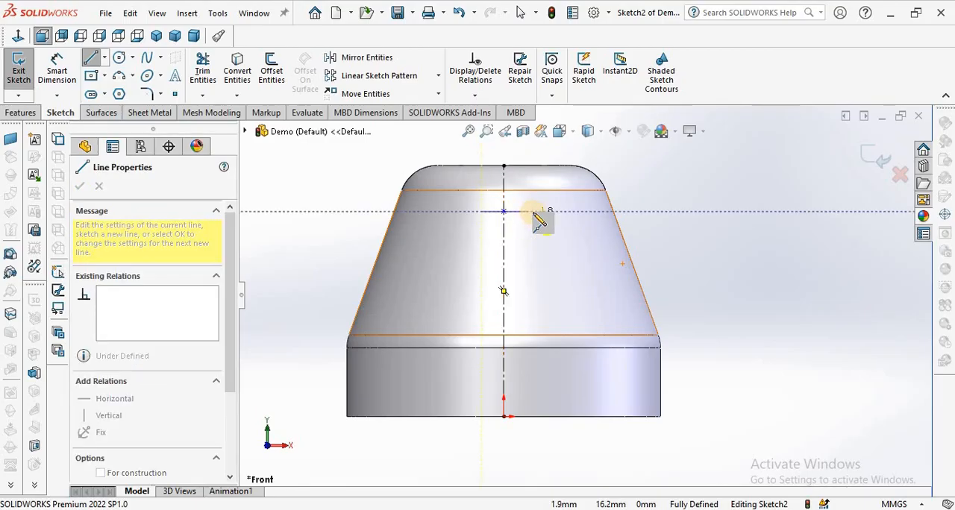
{"action": "right_click", "coordinate": [554, 269]}
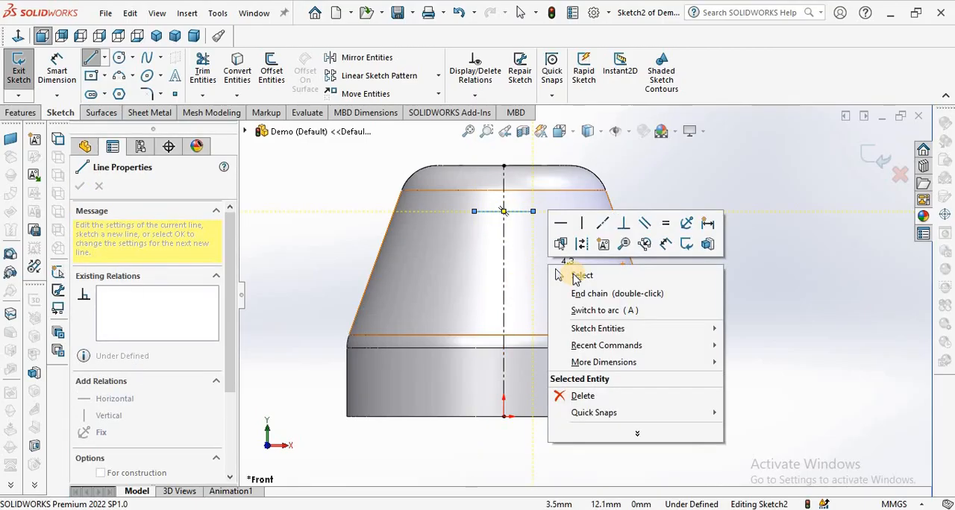
{"action": "left_click", "coordinate": [563, 292]}
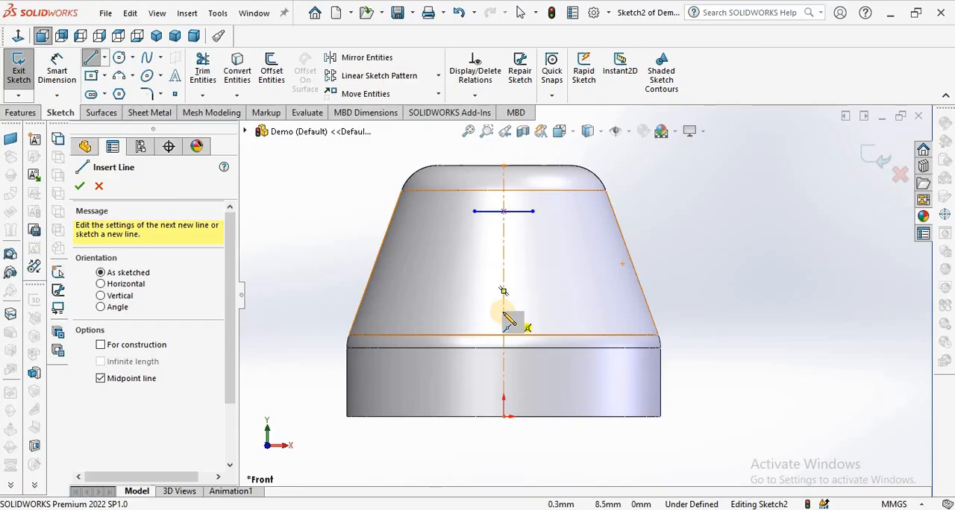
Sketch a second midpoint line about 7.6 mm long on the centerline, about 8.5 mm above the origin, and make it horizontal.
{"action": "left_click", "coordinate": [504, 312]}
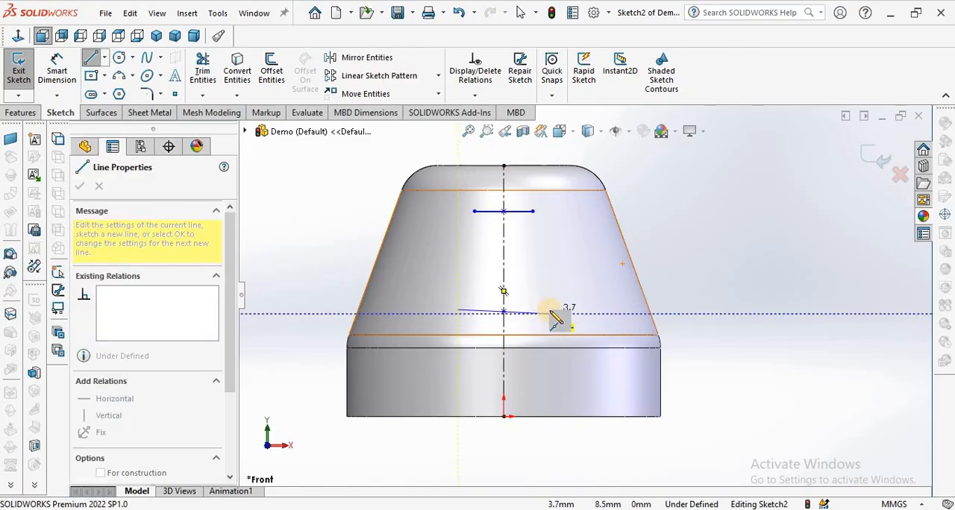
{"action": "left_click", "coordinate": [551, 306]}
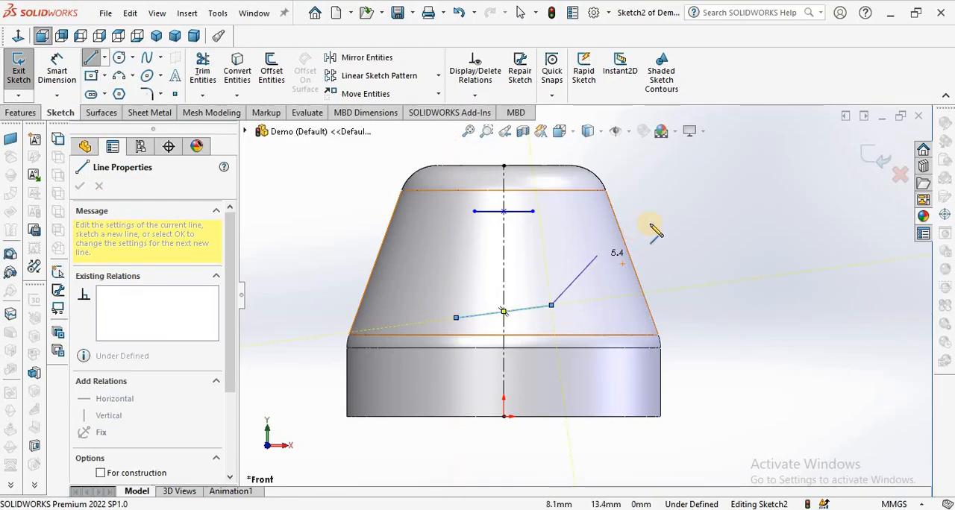
{"action": "right_click", "coordinate": [679, 209]}
{"action": "left_click", "coordinate": [690, 216]}
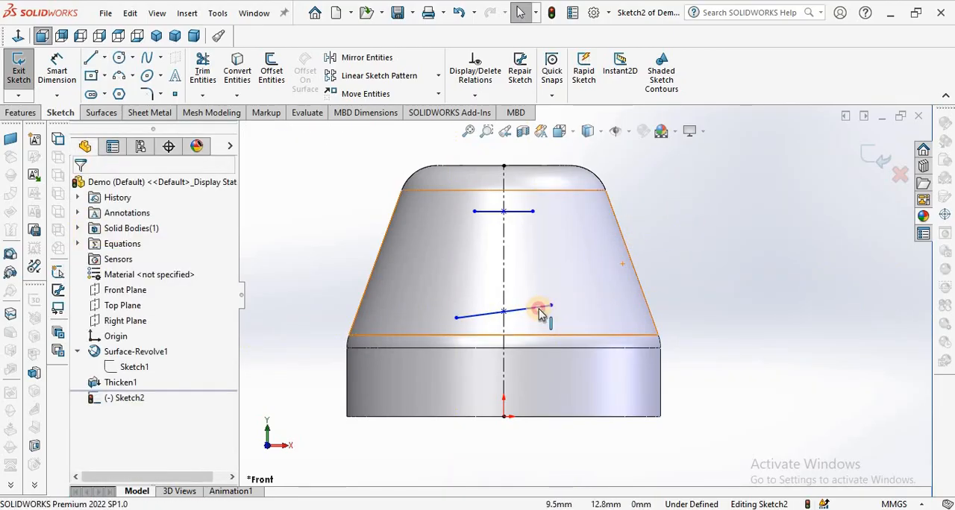
{"action": "left_click", "coordinate": [540, 311]}
{"action": "left_click", "coordinate": [580, 249]}
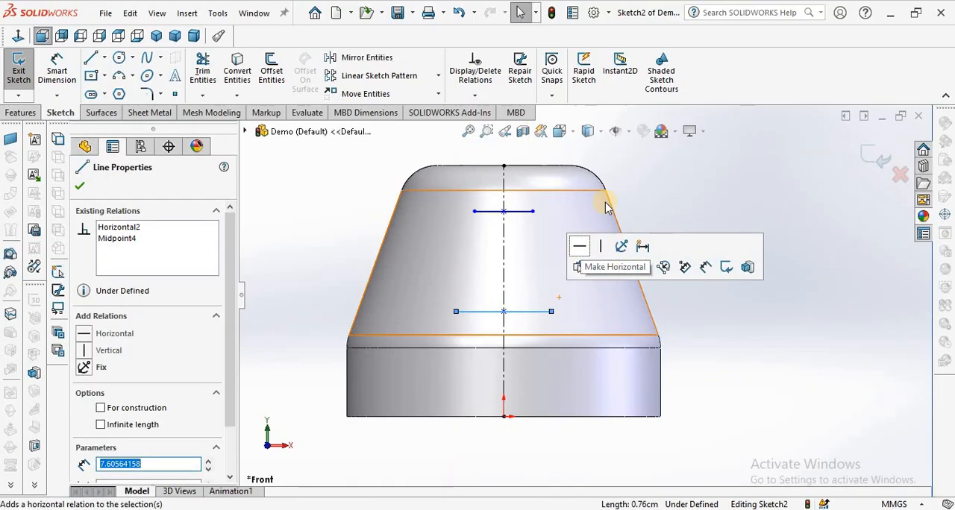
{"action": "left_click", "coordinate": [646, 188]}
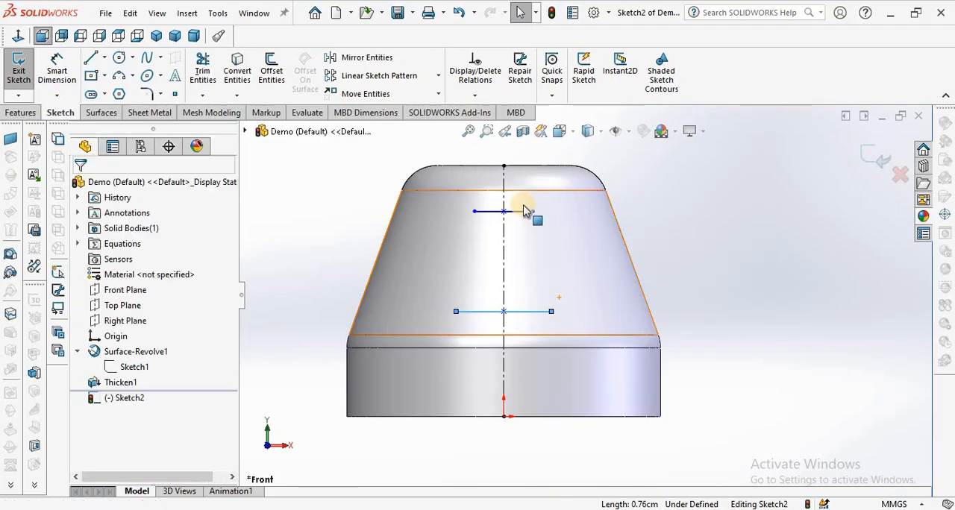
{"action": "left_click", "coordinate": [522, 214]}
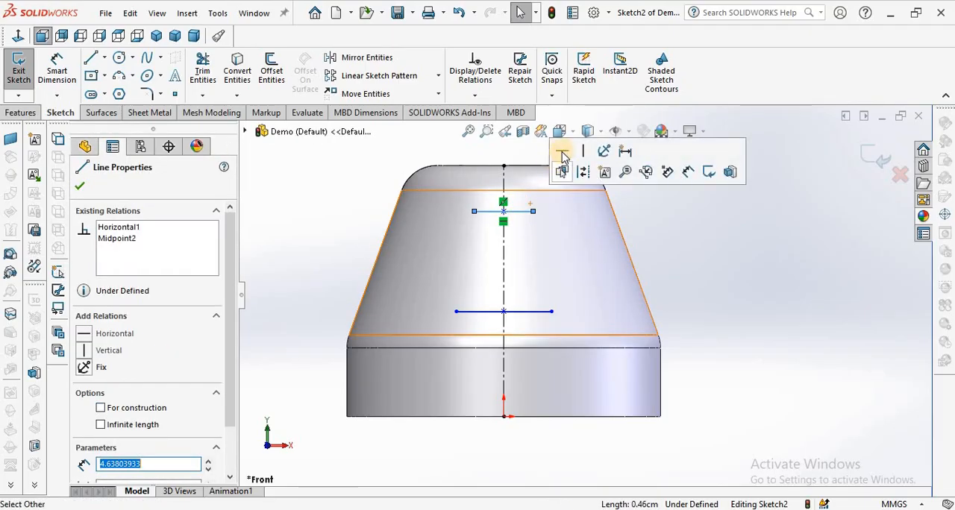
{"action": "left_click", "coordinate": [772, 289]}
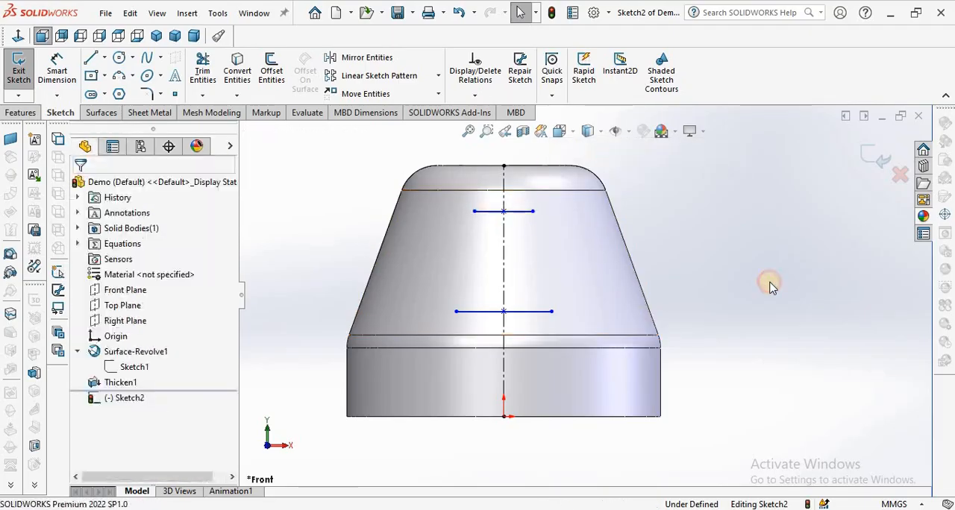
Join the matching ends of the two horizontal lines with slanted lines on both sides to close the trapezoid.
{"action": "left_click", "coordinate": [91, 58]}
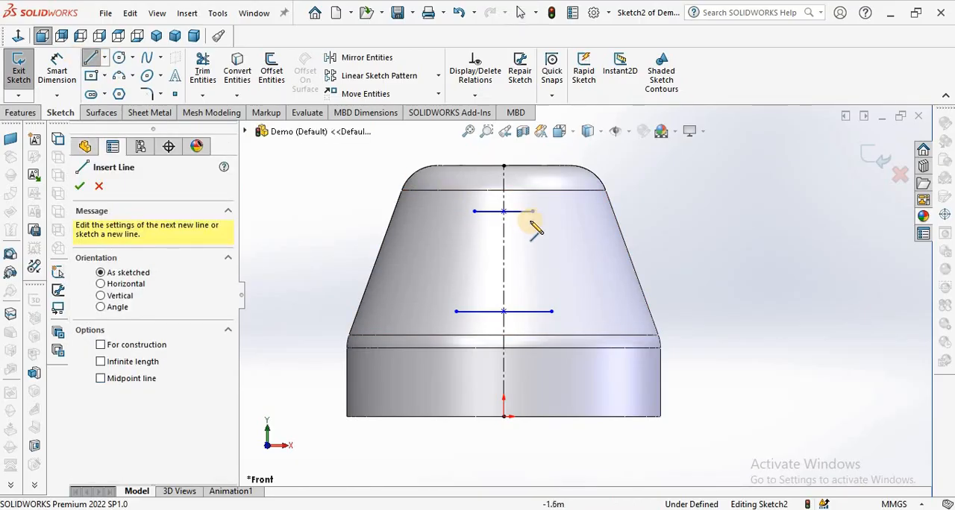
{"action": "mouse_move", "coordinate": [533, 212]}
{"action": "left_mouse_down"}
{"action": "mouse_move", "coordinate": [560, 315]}
{"action": "mouse_move", "coordinate": [552, 315]}
{"action": "mouse_move", "coordinate": [561, 307]}
{"action": "mouse_move", "coordinate": [551, 311]}
{"action": "left_mouse_up"}
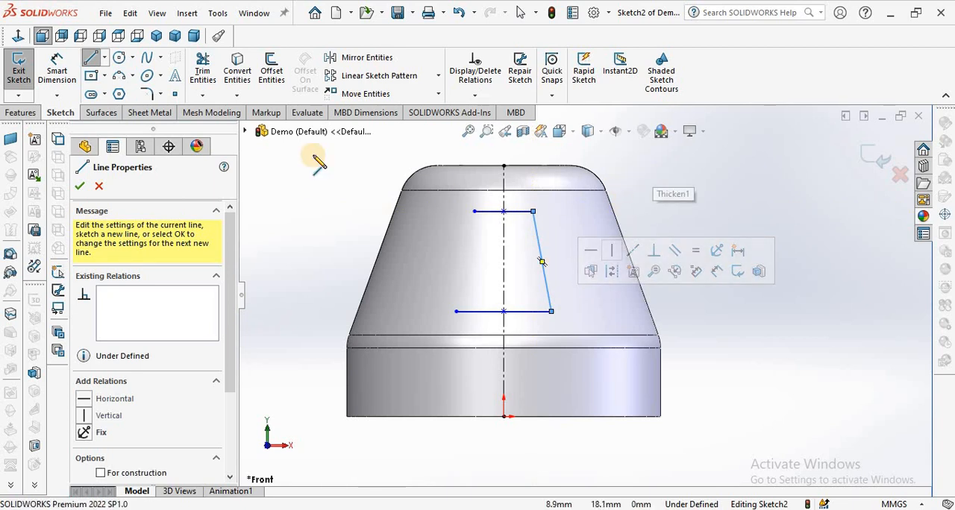
{"action": "left_click_drag", "start_coordinate": [475, 213], "coordinate": [455, 311]}
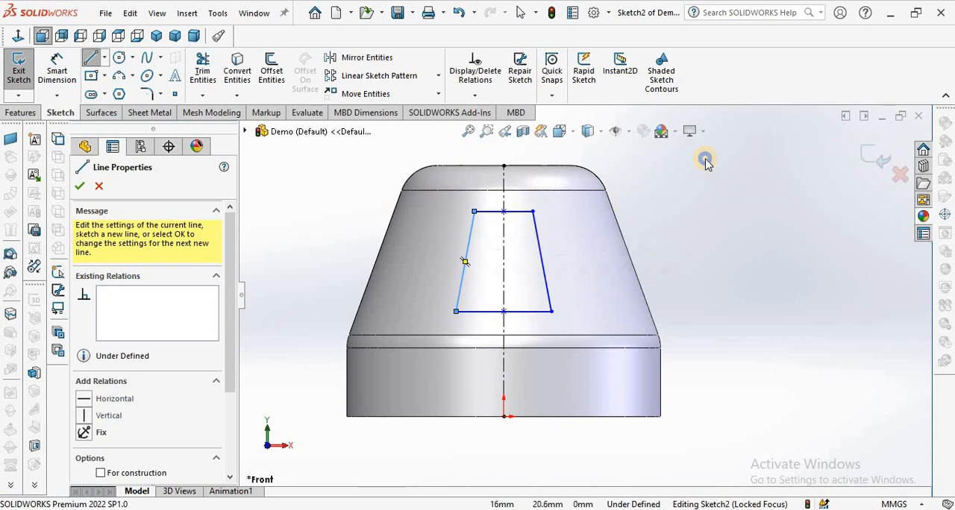
End the line sketching and make the trapezoid's two slanted sides equal in length.
{"action": "right_click", "coordinate": [706, 163]}
{"action": "left_click", "coordinate": [710, 171]}
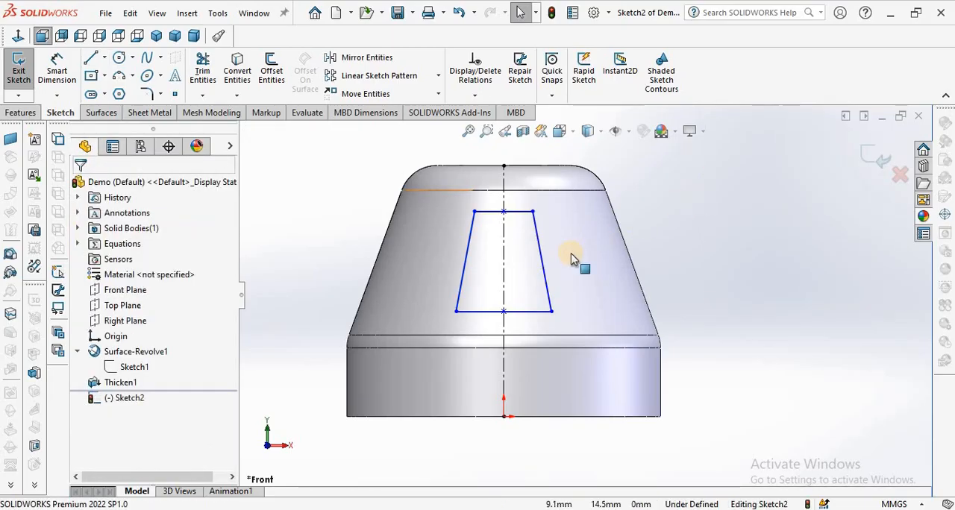
{"action": "left_click", "coordinate": [545, 277]}
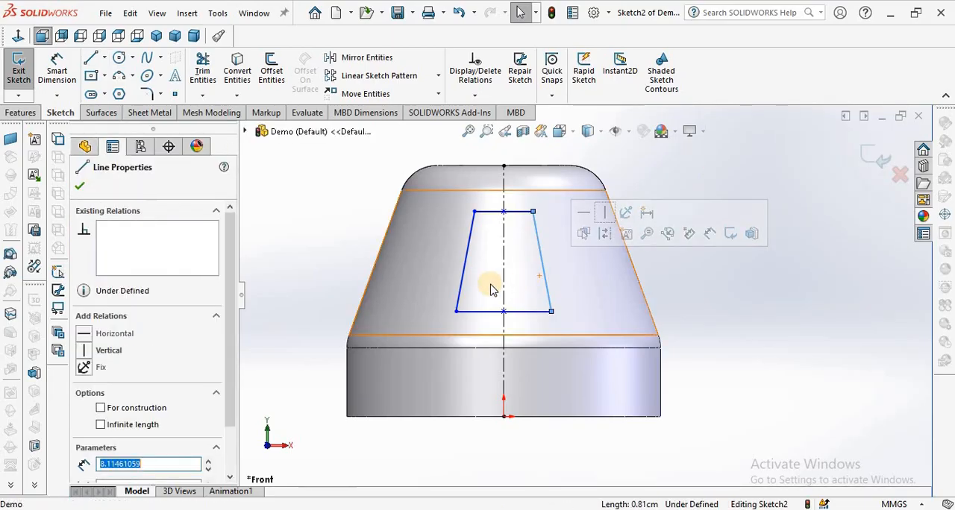
{"action": "left_click", "coordinate": [463, 273], "text": "ctrl"}
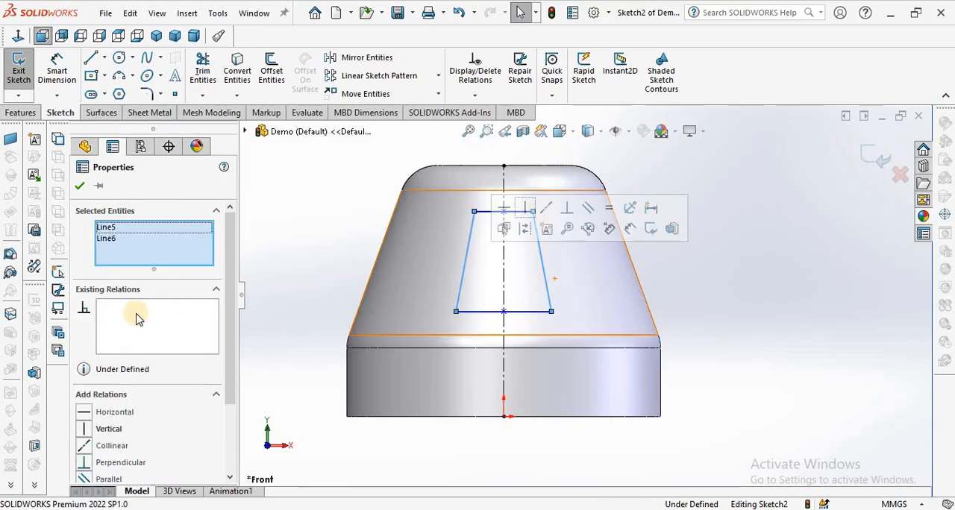
{"action": "left_click", "coordinate": [231, 416]}
{"action": "left_click", "coordinate": [84, 462]}
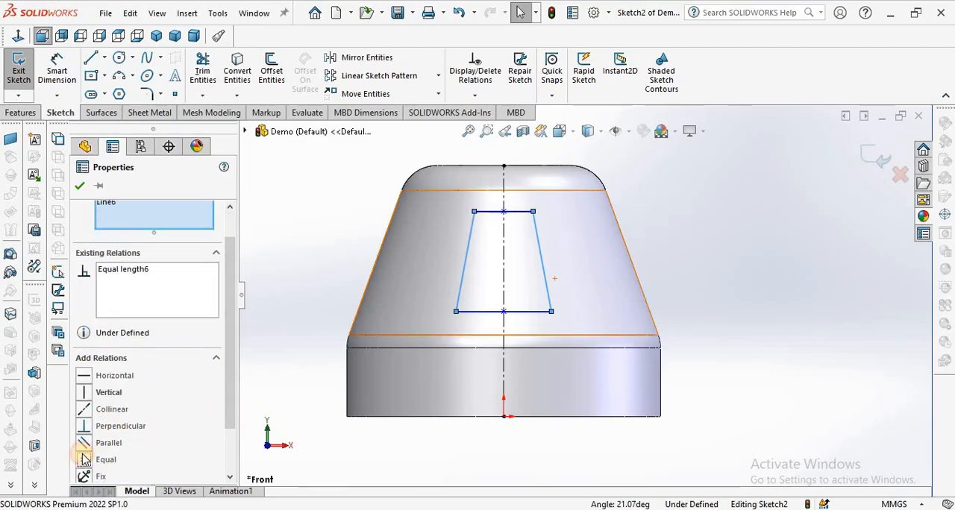
{"action": "left_click", "coordinate": [81, 188]}
Dimension the vertical distance between the trapezoid's two horizontal lines as 8 mm.
{"action": "left_click", "coordinate": [56, 71]}
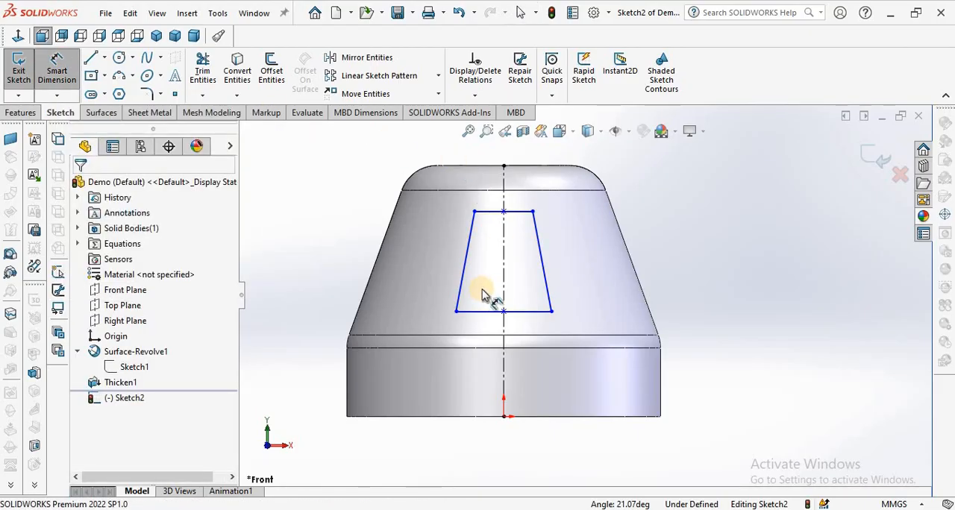
{"action": "left_click", "coordinate": [546, 284]}
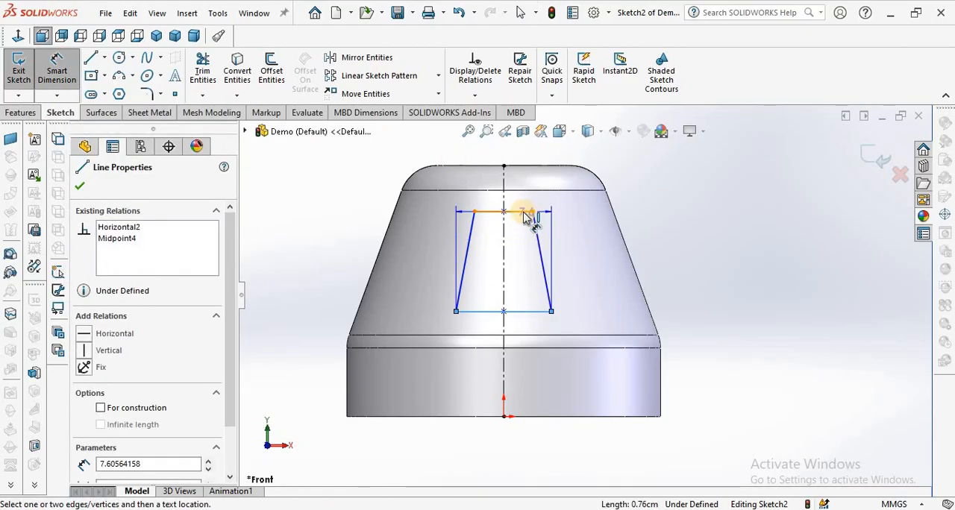
{"action": "left_click", "coordinate": [528, 213]}
{"action": "left_click", "coordinate": [672, 251]}
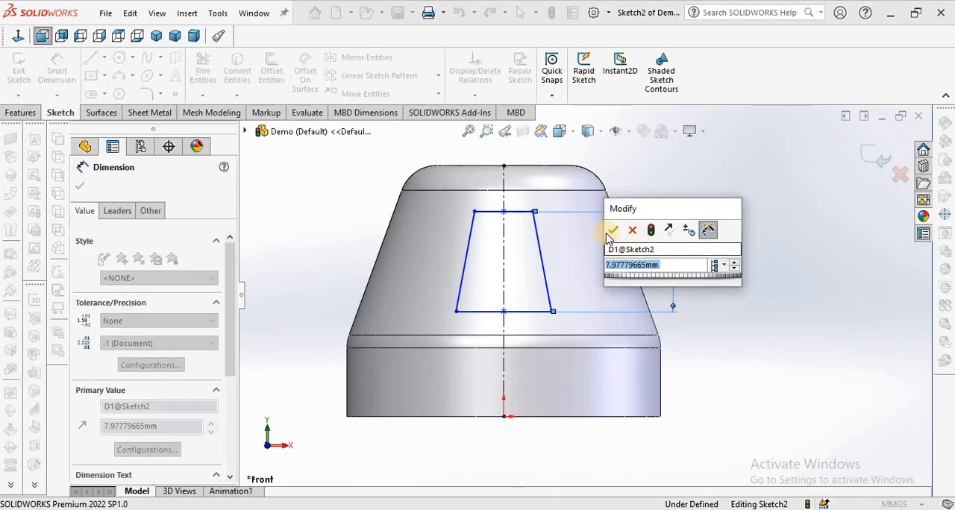
{"action": "type", "text": "8"}
{"action": "left_click", "coordinate": [610, 231]}
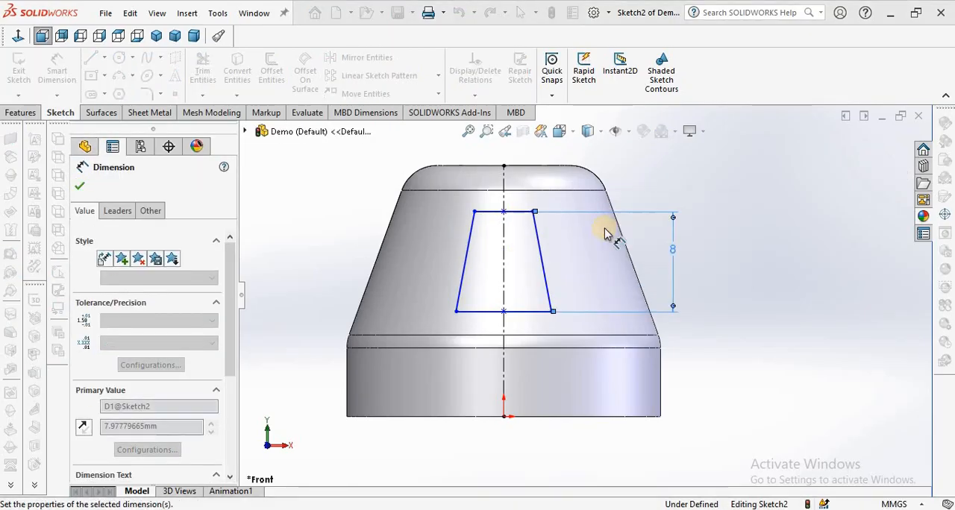
{"action": "left_click", "coordinate": [776, 297]}
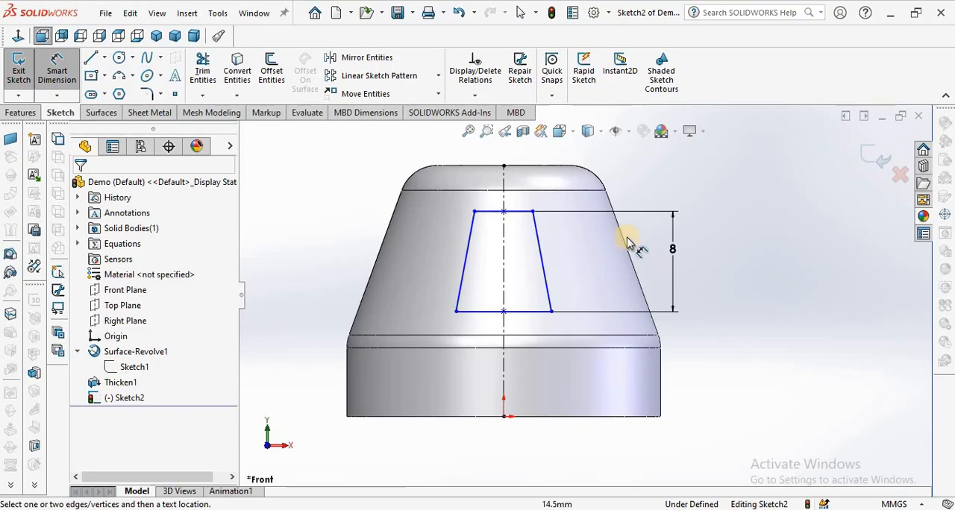
Dimension the trapezoid's upper horizontal line to a length of 2 mm.
{"action": "left_click", "coordinate": [520, 213]}
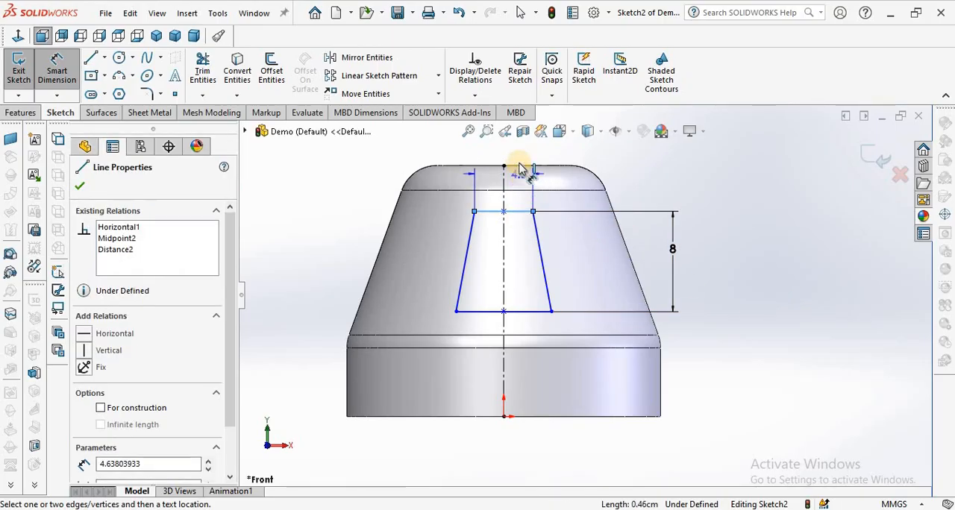
{"action": "left_click", "coordinate": [519, 163]}
{"action": "type", "text": "2"}
{"action": "key", "text": "Return"}
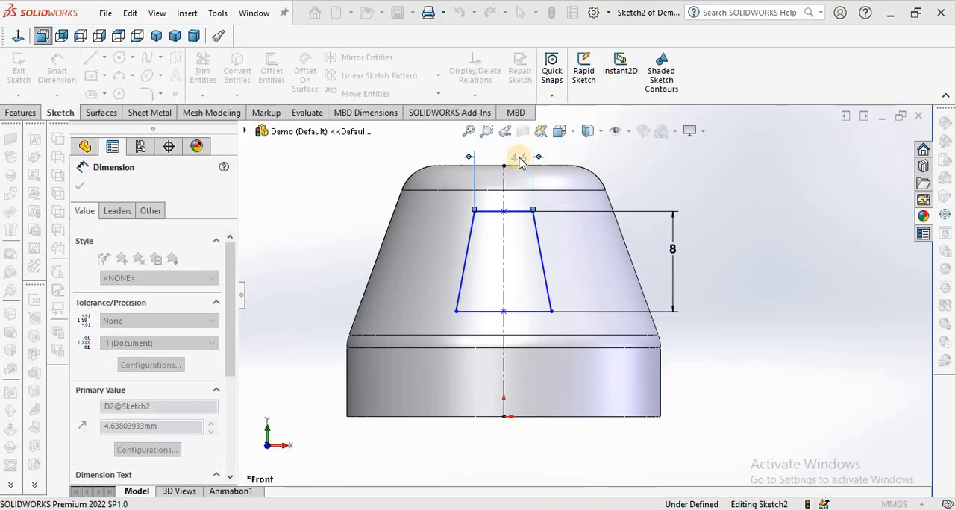
Dimension the trapezoid's lower horizontal line to a length of 4 mm.
{"action": "left_click", "coordinate": [519, 311]}
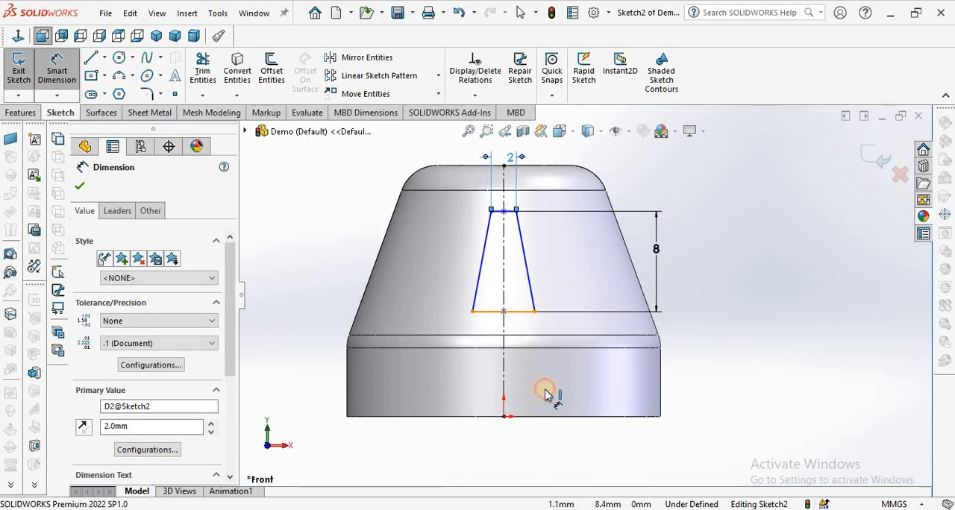
{"action": "left_click", "coordinate": [520, 392]}
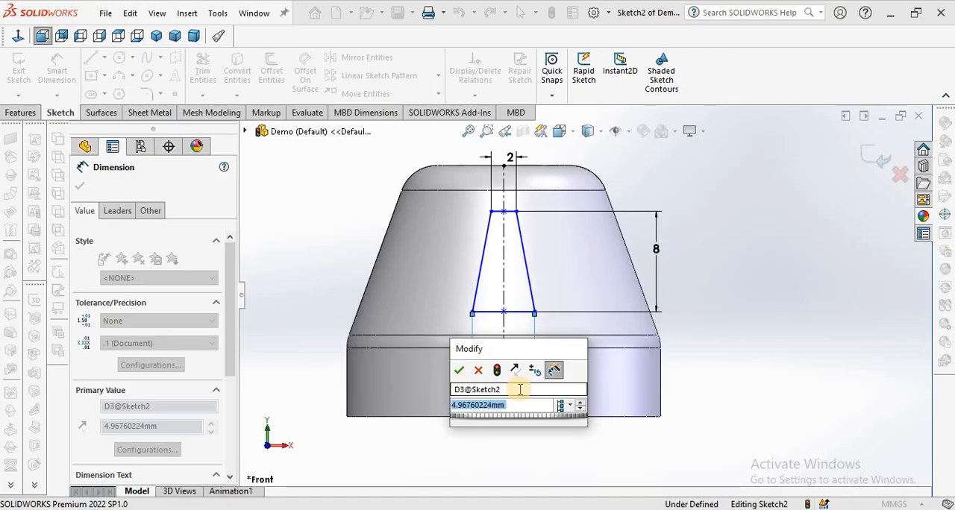
{"action": "type", "text": "4"}
{"action": "key", "text": "Return"}
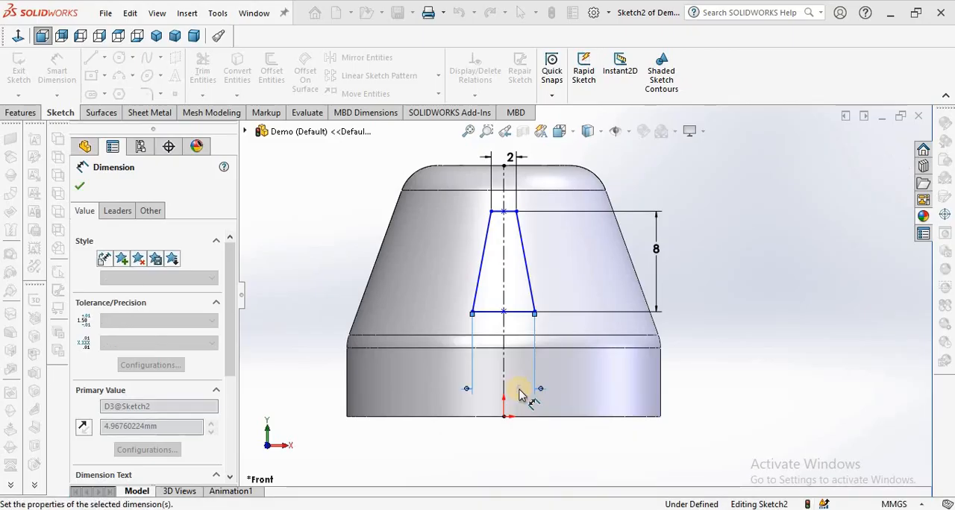
{"action": "right_click", "coordinate": [746, 261]}
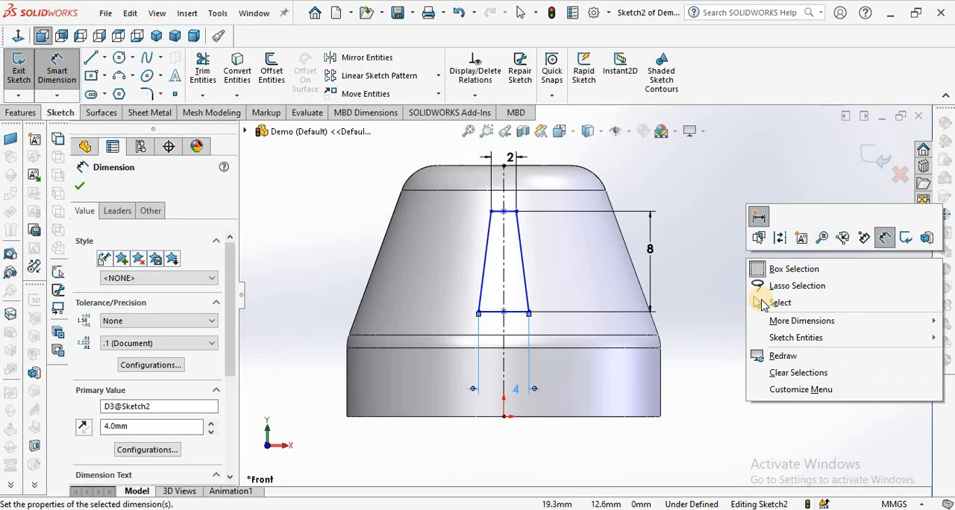
{"action": "left_click", "coordinate": [725, 309]}
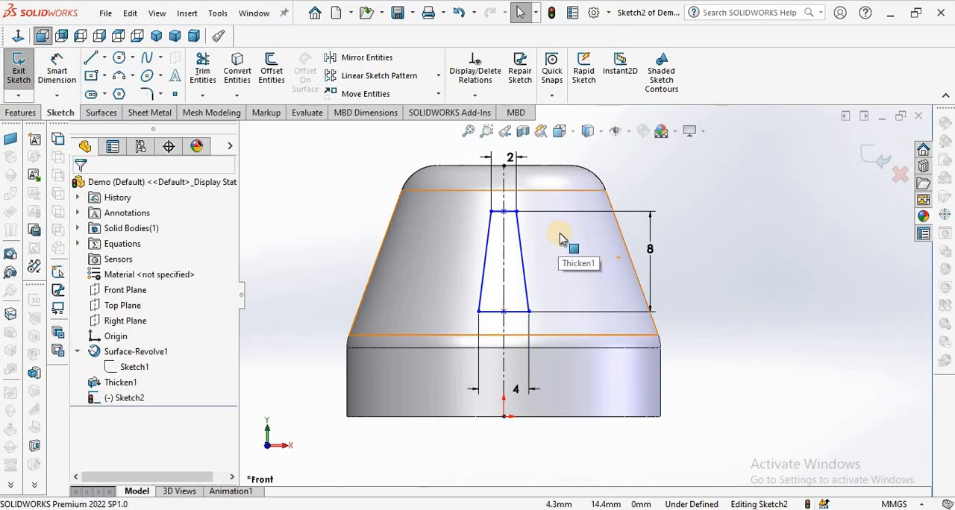
Dimension the trapezoid's lower line 8 mm above the cap's bottom edge.
{"action": "left_click", "coordinate": [57, 71]}
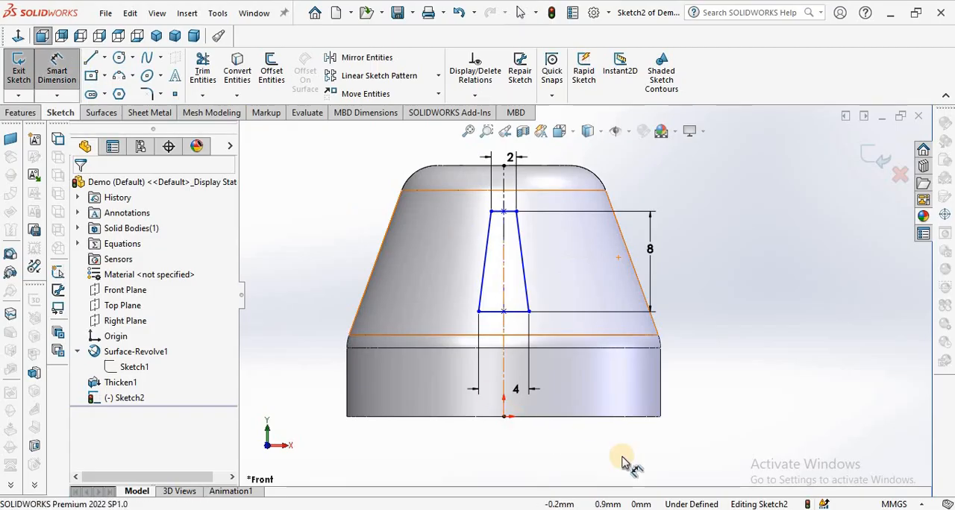
{"action": "left_click", "coordinate": [609, 417]}
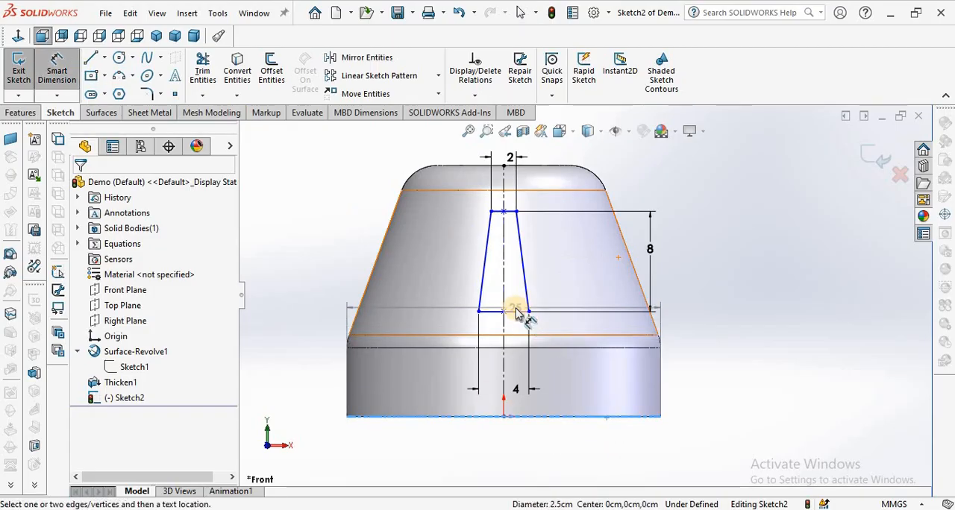
{"action": "left_click", "coordinate": [513, 312]}
{"action": "left_click", "coordinate": [729, 355]}
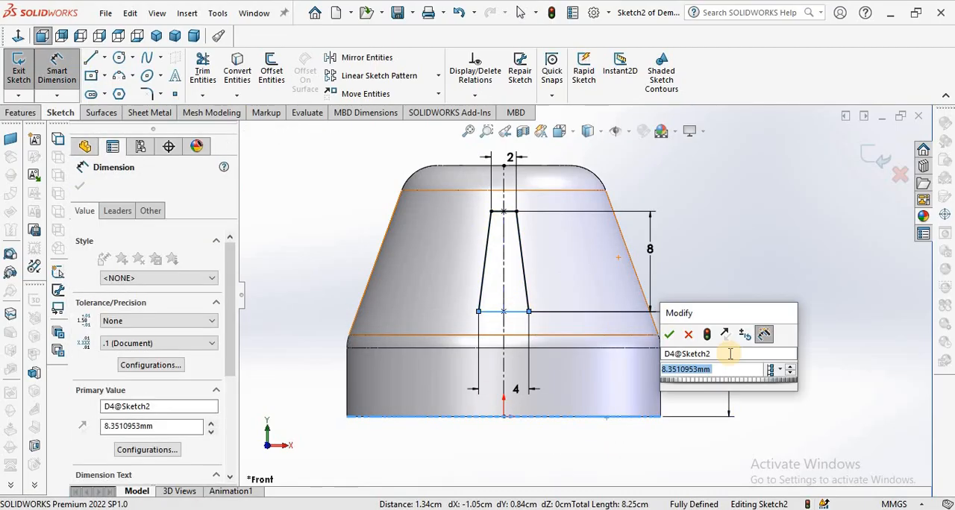
{"action": "type", "text": "8"}
{"action": "key", "text": "Return"}
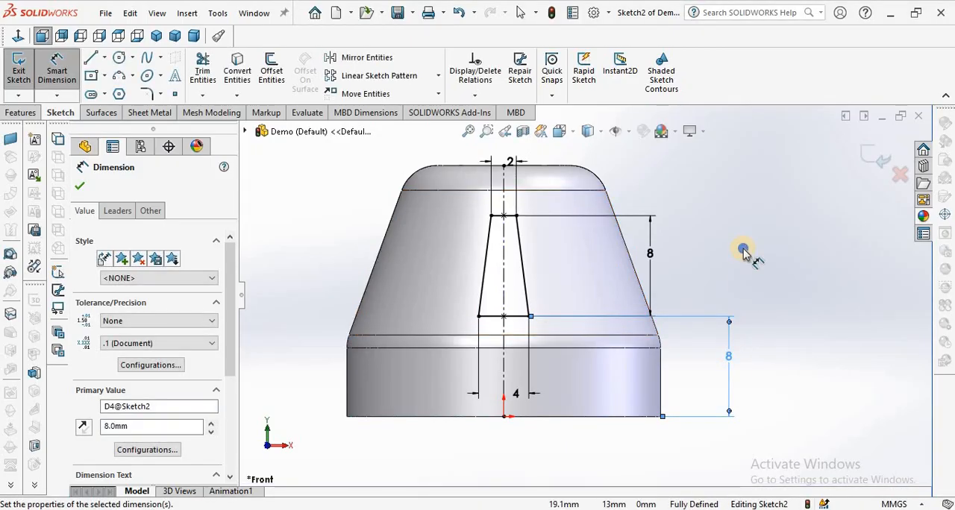
{"action": "right_click", "coordinate": [743, 254]}
{"action": "left_click", "coordinate": [765, 292]}
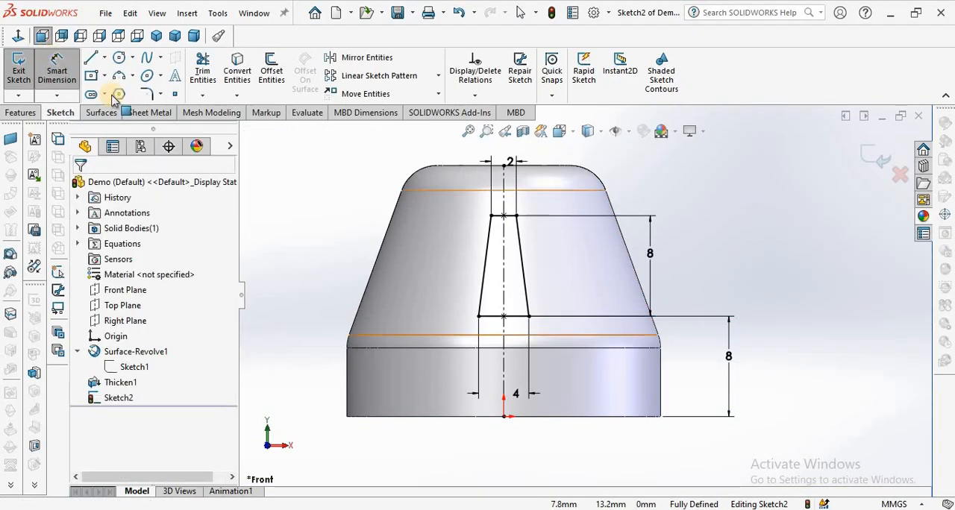
Try a driven distance dimension from the trapezoid's left slanted side to the midpoint of the right one.
{"action": "left_click", "coordinate": [56, 69]}
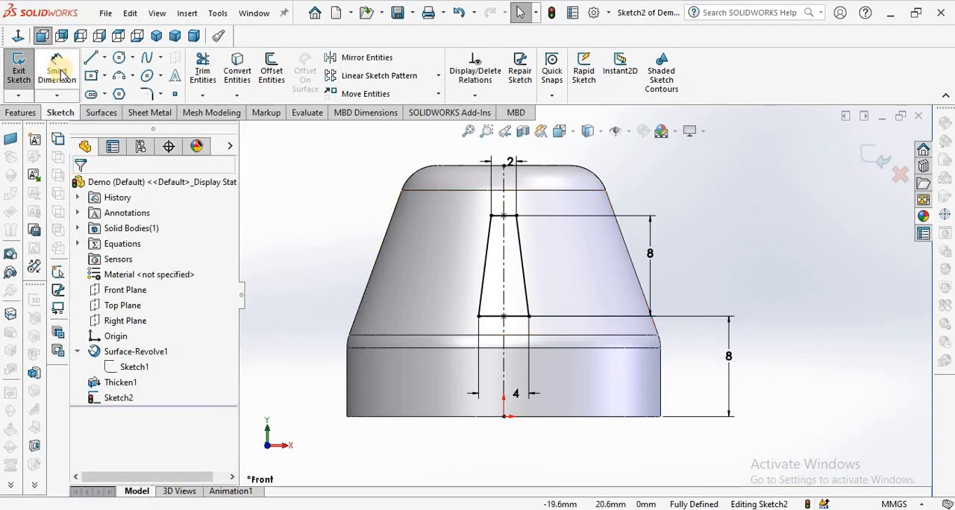
{"action": "left_click", "coordinate": [486, 260]}
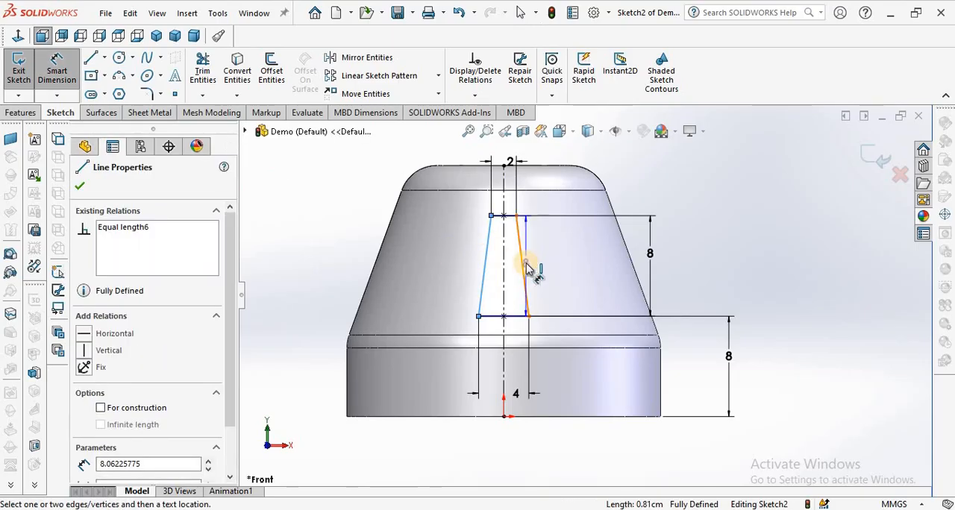
{"action": "left_click", "coordinate": [526, 270]}
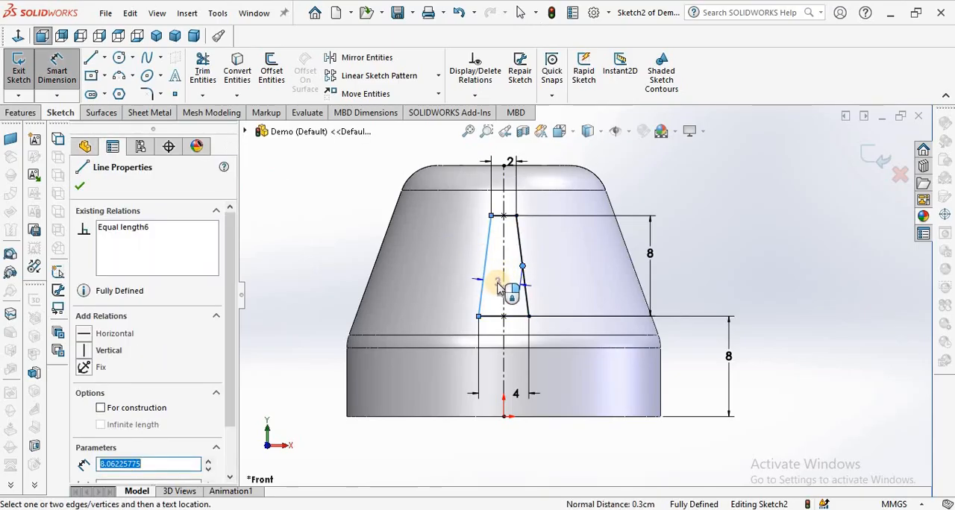
{"action": "left_click", "coordinate": [499, 288]}
{"action": "left_click", "coordinate": [506, 165]}
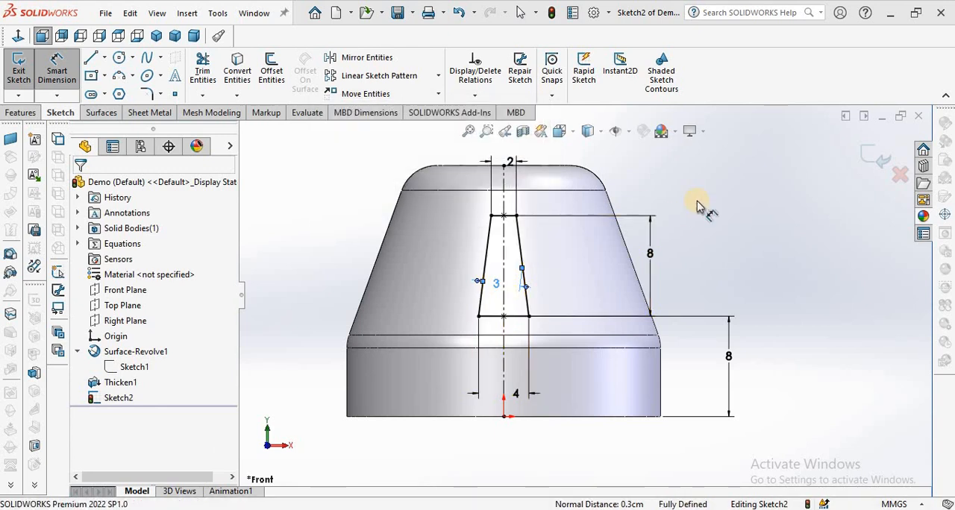
{"action": "right_click", "coordinate": [709, 196]}
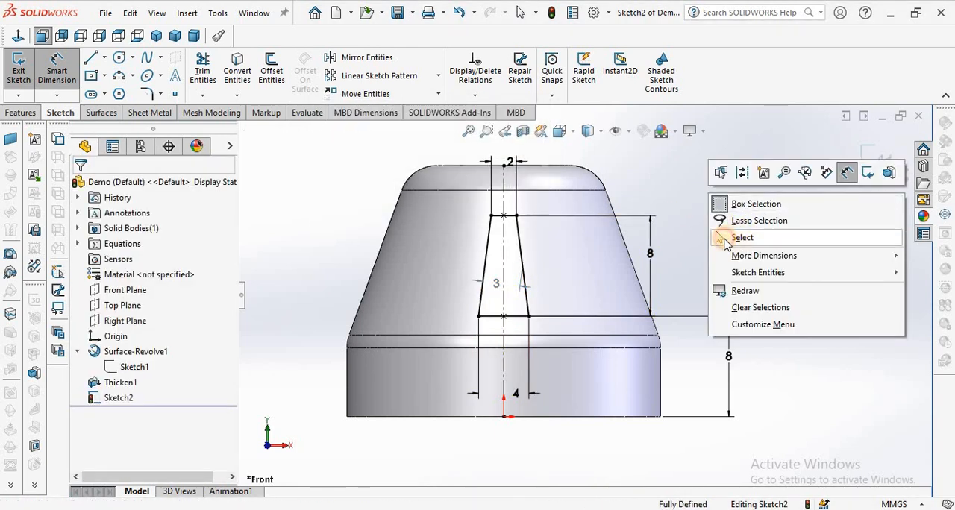
{"action": "left_click", "coordinate": [732, 239]}
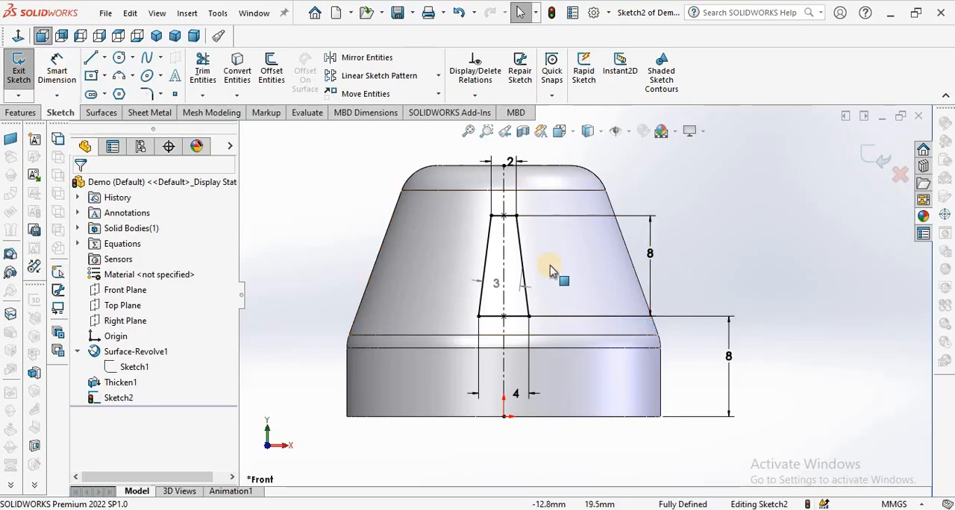
Delete the driven distance dimension between the trapezoid's slanted sides.
{"action": "scroll", "coordinate": [563, 277], "scroll_direction": "down", "scroll_amount": 1}
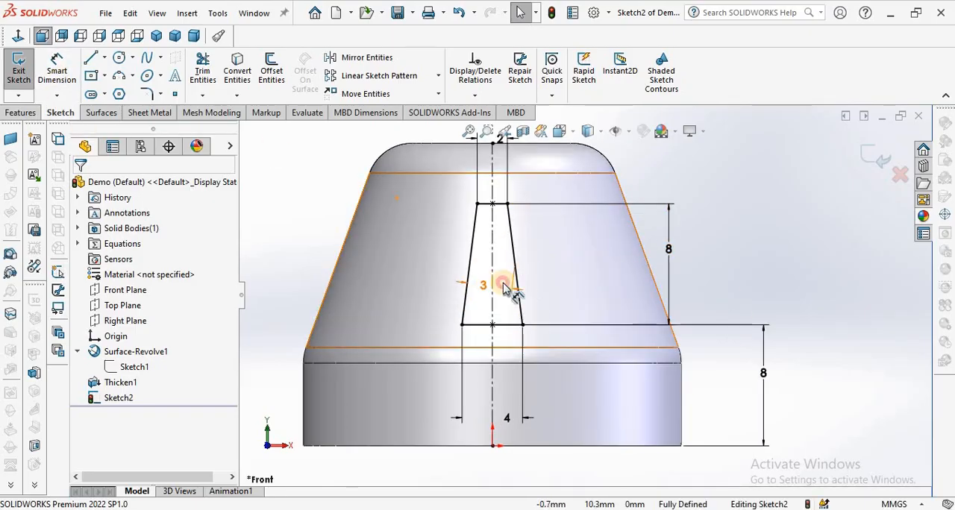
{"action": "mouse_move", "coordinate": [504, 288]}
{"action": "left_mouse_down"}
{"action": "mouse_move", "coordinate": [515, 279]}
{"action": "mouse_move", "coordinate": [504, 286]}
{"action": "left_mouse_up"}
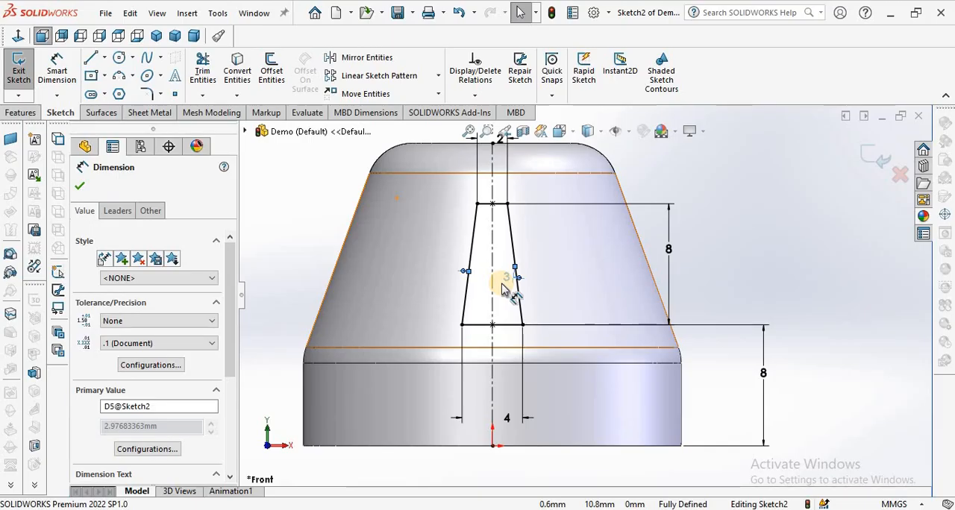
{"action": "key", "text": "Delete"}
Add a driven angle dimension between the trapezoid's two slanted sides.
{"action": "left_click", "coordinate": [57, 71]}
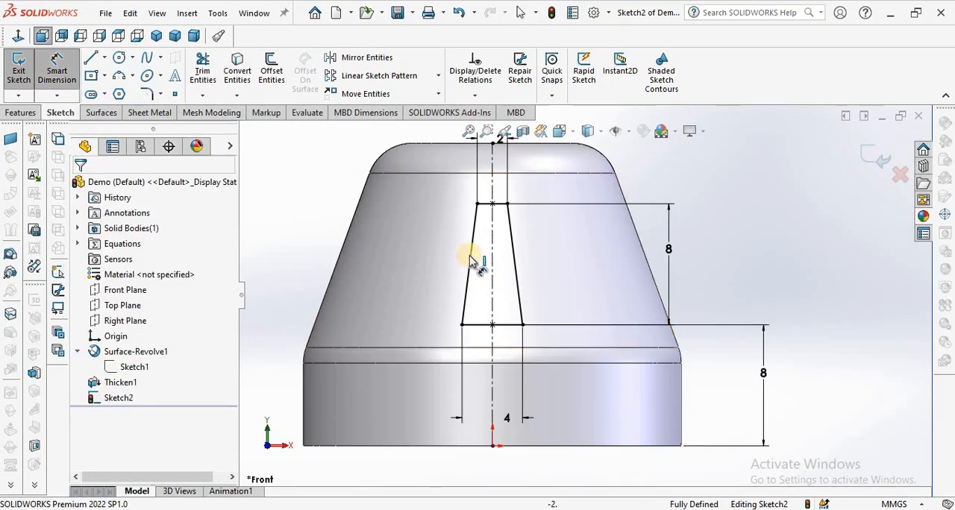
{"action": "left_click", "coordinate": [470, 261]}
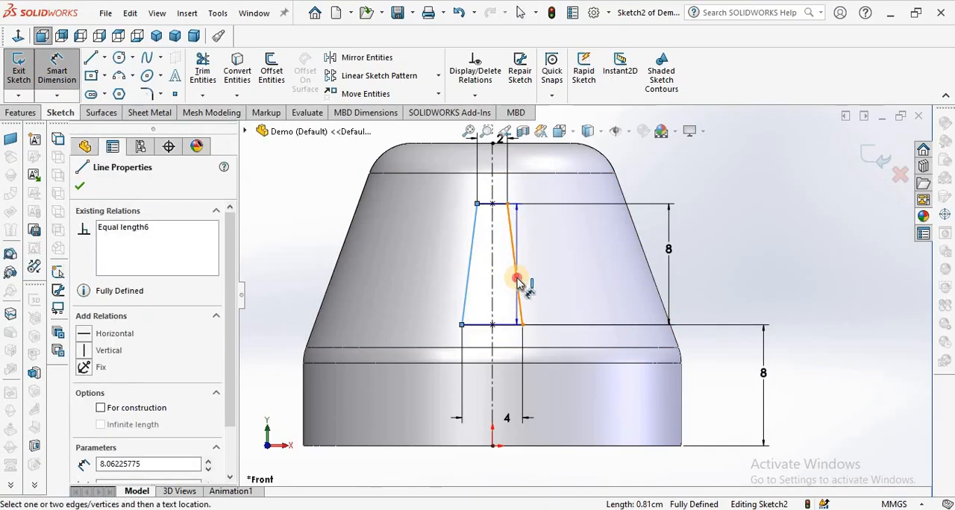
{"action": "left_click", "coordinate": [517, 280]}
{"action": "left_click", "coordinate": [495, 281]}
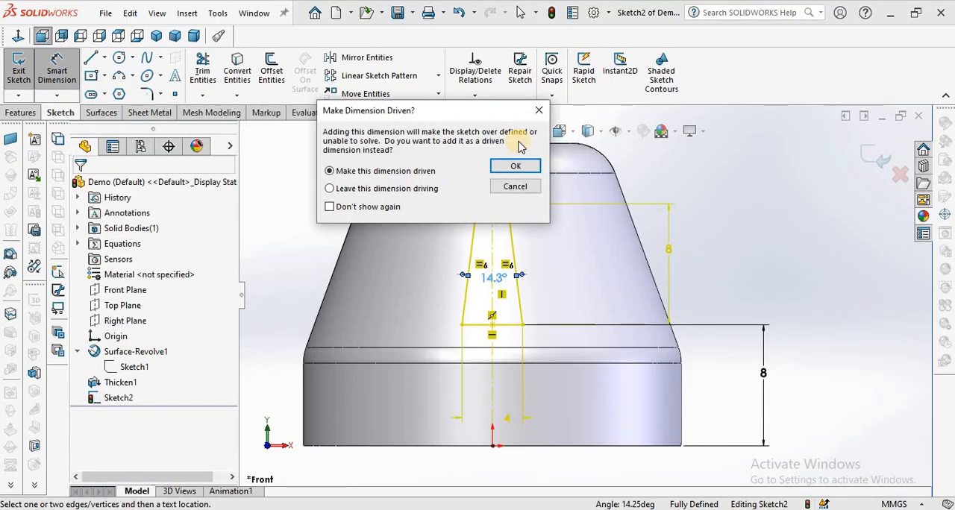
{"action": "left_click", "coordinate": [514, 166]}
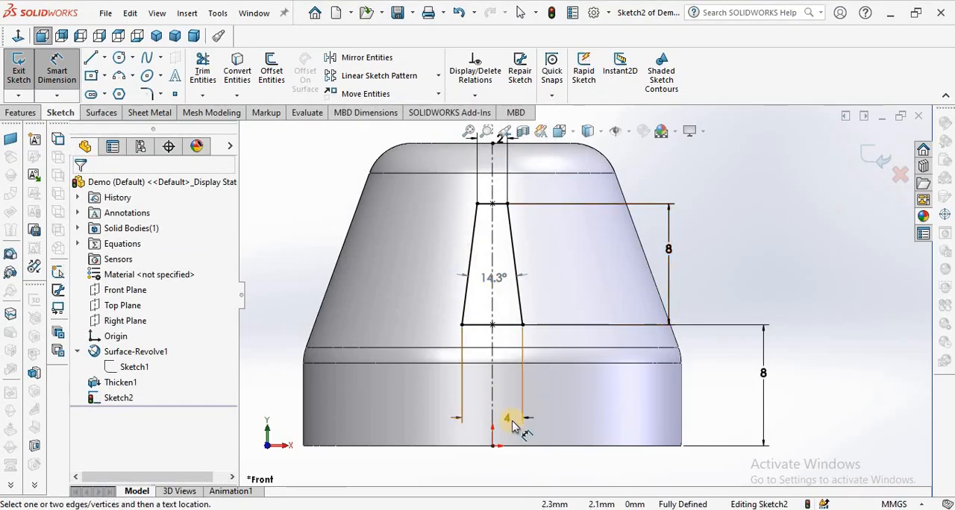
{"action": "key", "text": "Escape"}
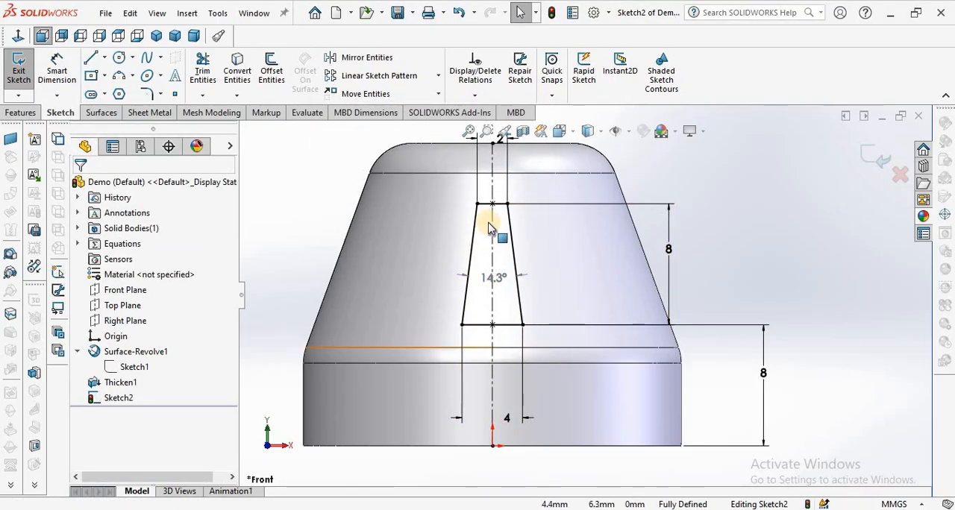
Make the trapezoid's 2 mm upper width dimension driven and turn the angle between its slanted sides into a driving dimension.
{"action": "scroll", "coordinate": [508, 225], "scroll_direction": "up", "scroll_amount": 3}
{"action": "scroll", "coordinate": [548, 204], "scroll_direction": "down", "scroll_amount": 4}
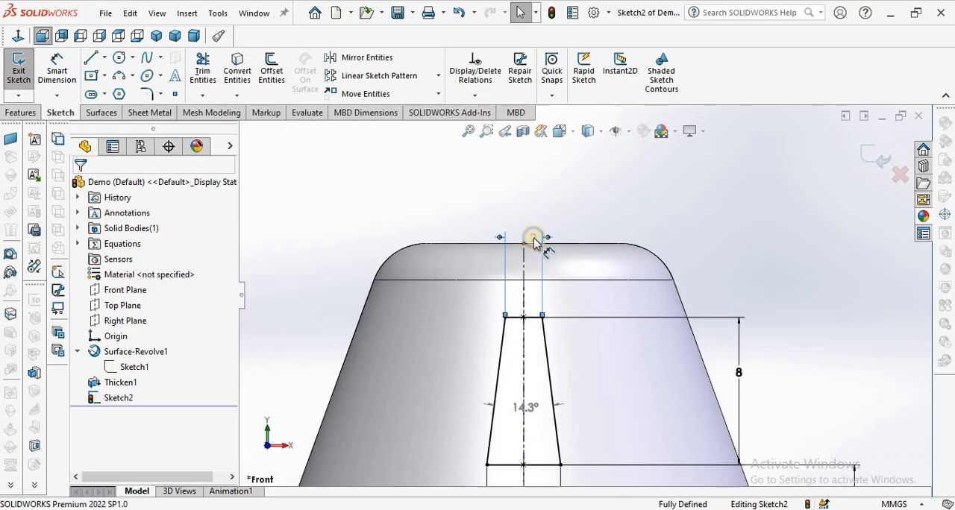
{"action": "right_click", "coordinate": [534, 241]}
{"action": "left_click", "coordinate": [571, 406]}
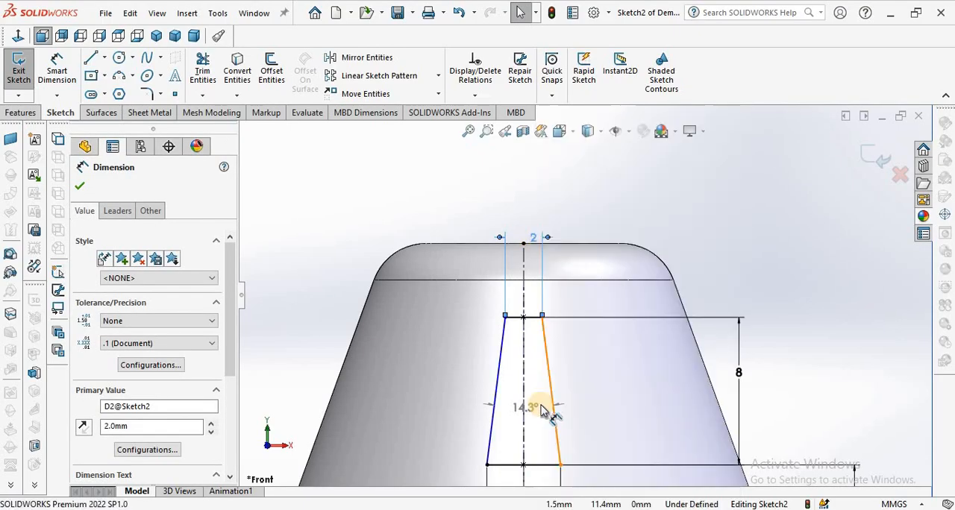
{"action": "left_click", "coordinate": [533, 407]}
{"action": "right_click", "coordinate": [533, 410]}
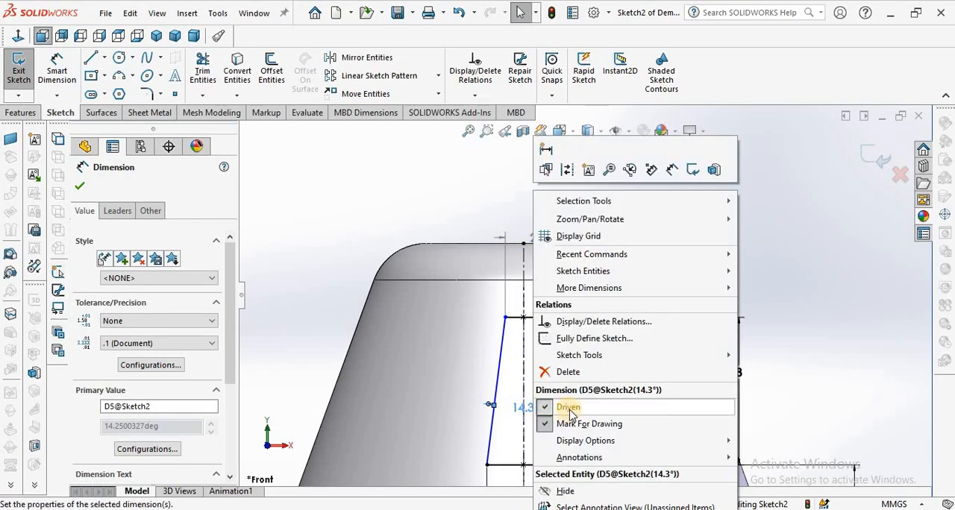
{"action": "left_click", "coordinate": [568, 410]}
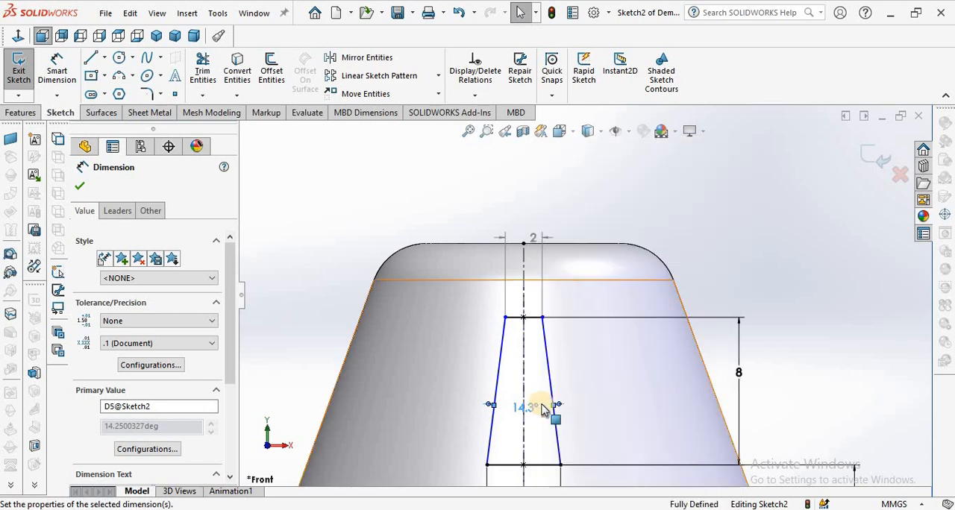
Set the angle between the trapezoid's slanted sides to 15°.
{"action": "double_click", "coordinate": [533, 410]}
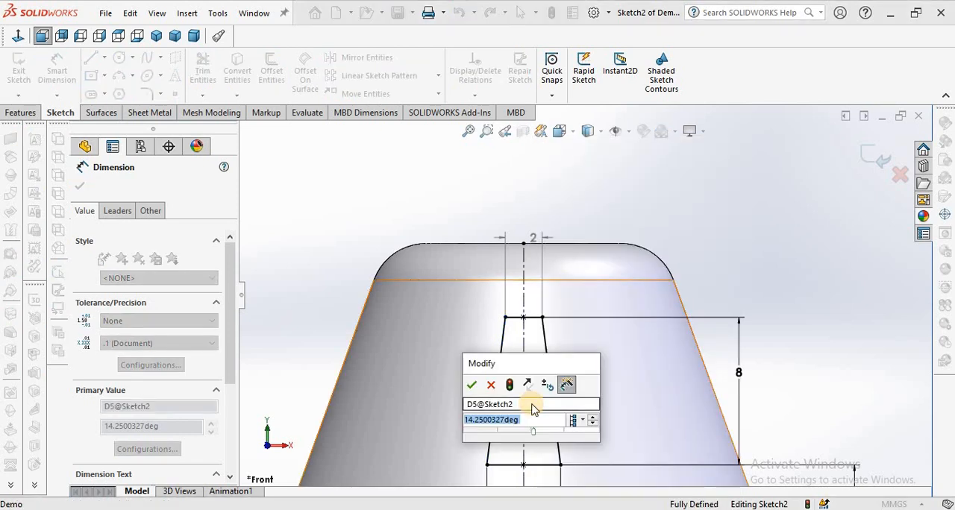
{"action": "type", "text": "15"}
{"action": "key", "text": "Return"}
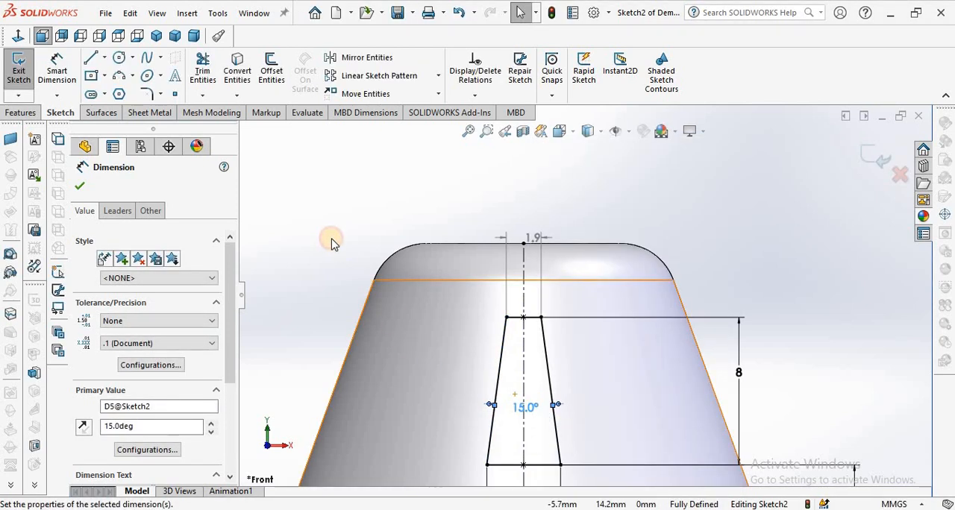
{"action": "left_click", "coordinate": [331, 244]}
Round all four corners of the trapezoid with 0.5 mm sketch fillets, accepting removal of the conflicting relations.
{"action": "scroll", "coordinate": [590, 380], "scroll_direction": "up", "scroll_amount": 4}
{"action": "scroll", "coordinate": [644, 403], "scroll_direction": "down", "scroll_amount": 5}
{"action": "scroll", "coordinate": [612, 363], "scroll_direction": "up", "scroll_amount": 4}
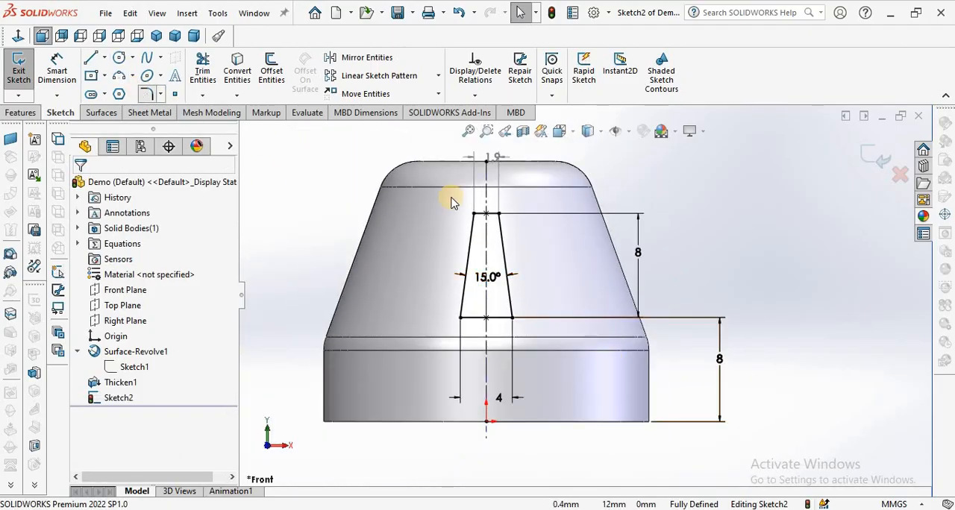
{"action": "left_click", "coordinate": [473, 216]}
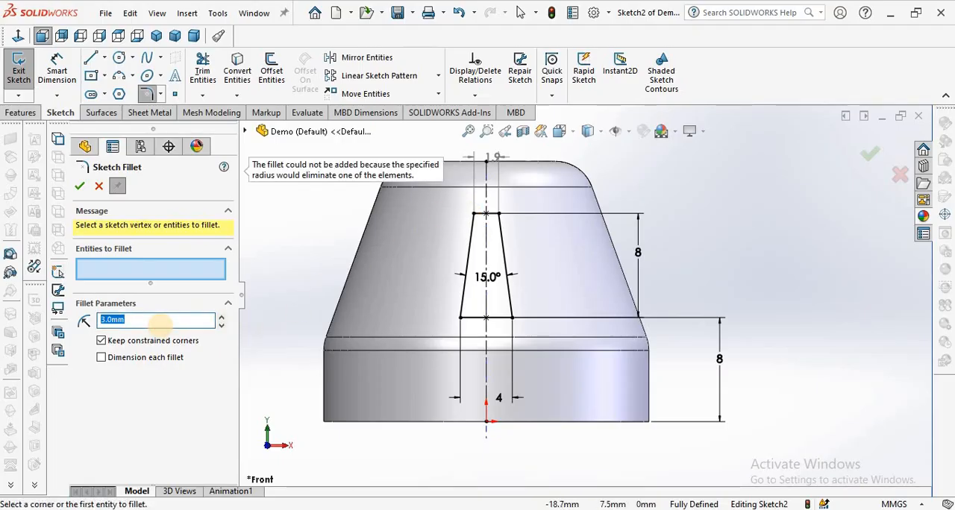
{"action": "left_click", "coordinate": [161, 272]}
{"action": "left_click", "coordinate": [475, 215]}
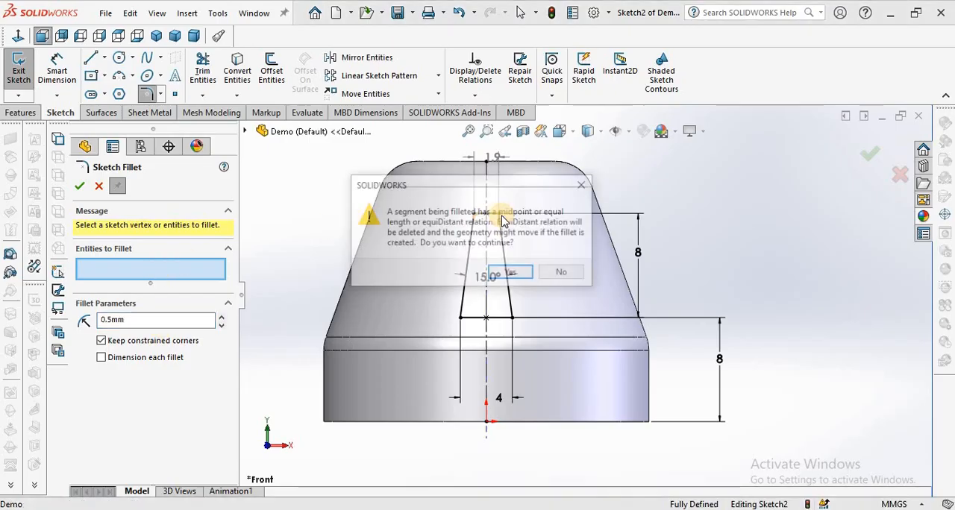
{"action": "left_click", "coordinate": [507, 273]}
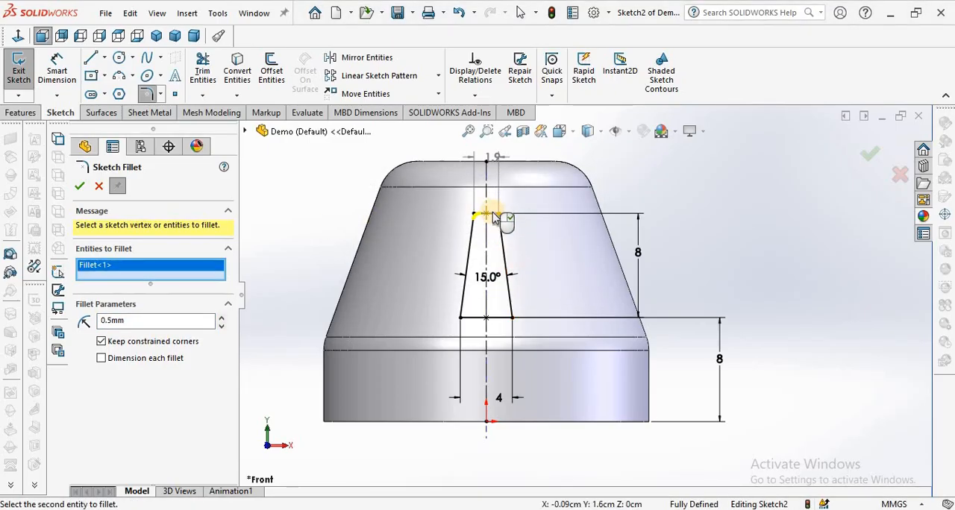
{"action": "left_click", "coordinate": [499, 216]}
{"action": "left_click", "coordinate": [510, 274]}
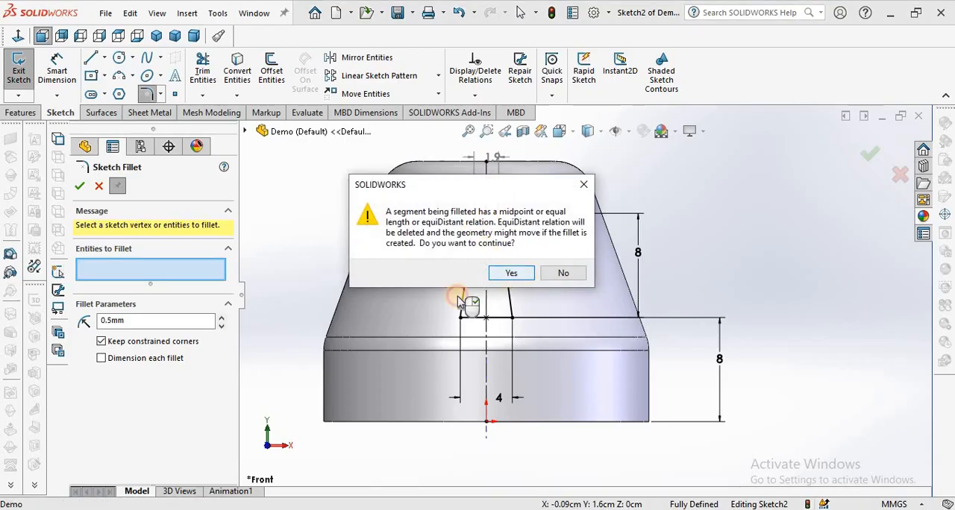
{"action": "left_click", "coordinate": [461, 318]}
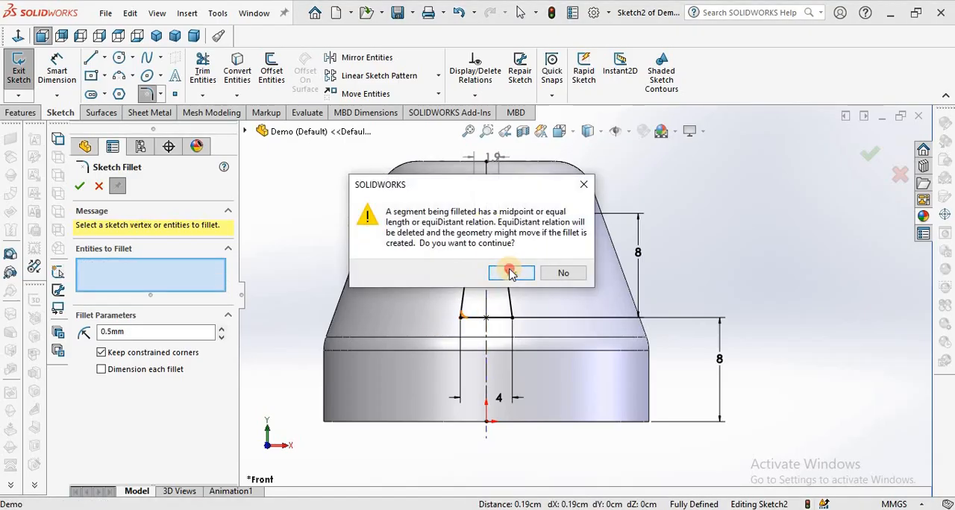
{"action": "left_click", "coordinate": [508, 273]}
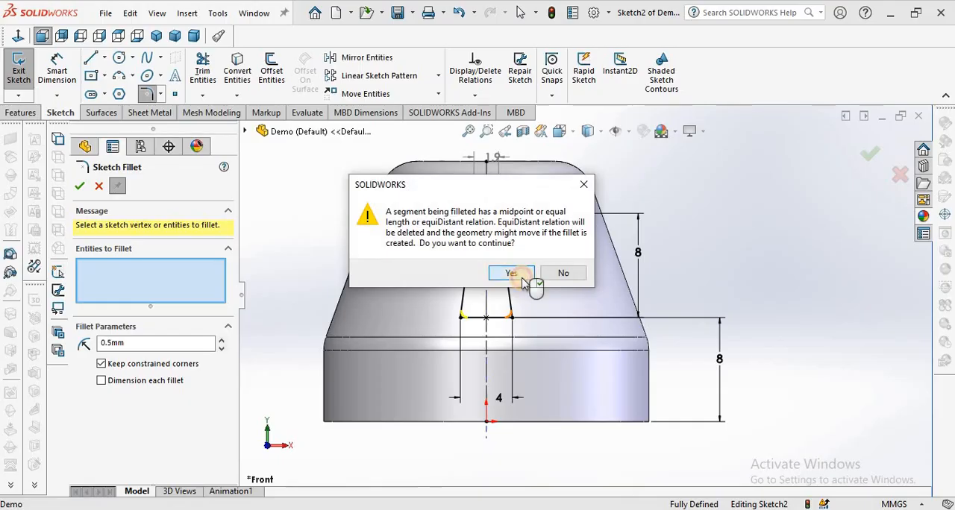
{"action": "left_click", "coordinate": [522, 281]}
{"action": "left_click", "coordinate": [79, 187]}
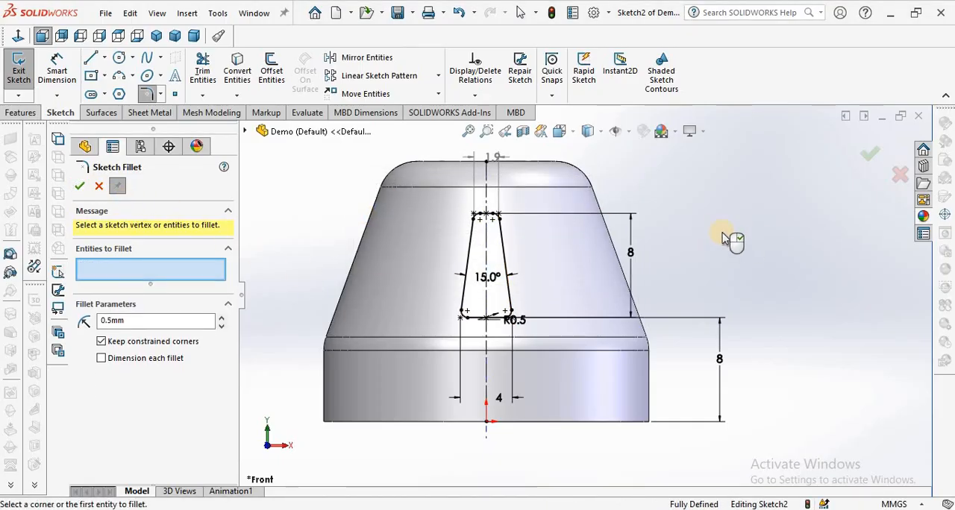
{"action": "left_click", "coordinate": [100, 187]}
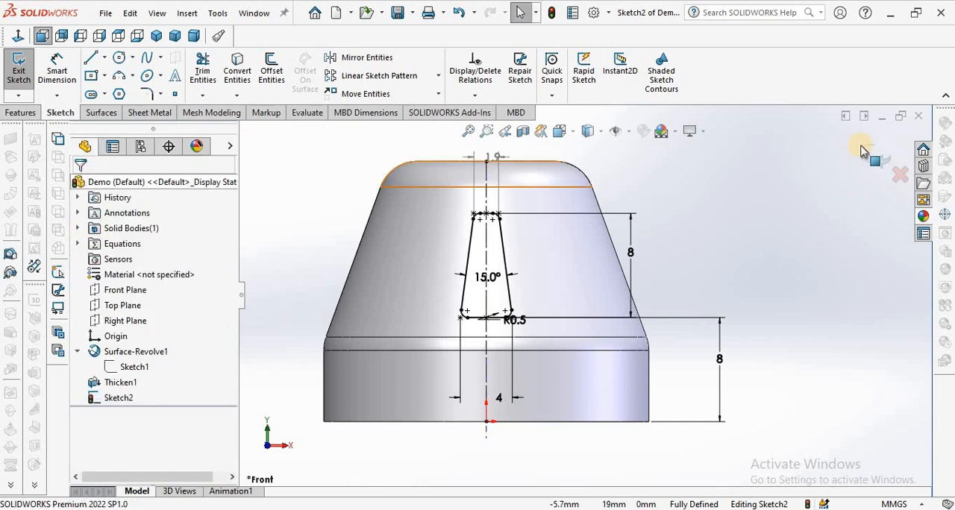
Cut the rounded trapezoid through the cap in both directions with an Extruded Cut set to Through All - Both.
{"action": "left_click", "coordinate": [30, 114]}
{"action": "left_click", "coordinate": [206, 71]}
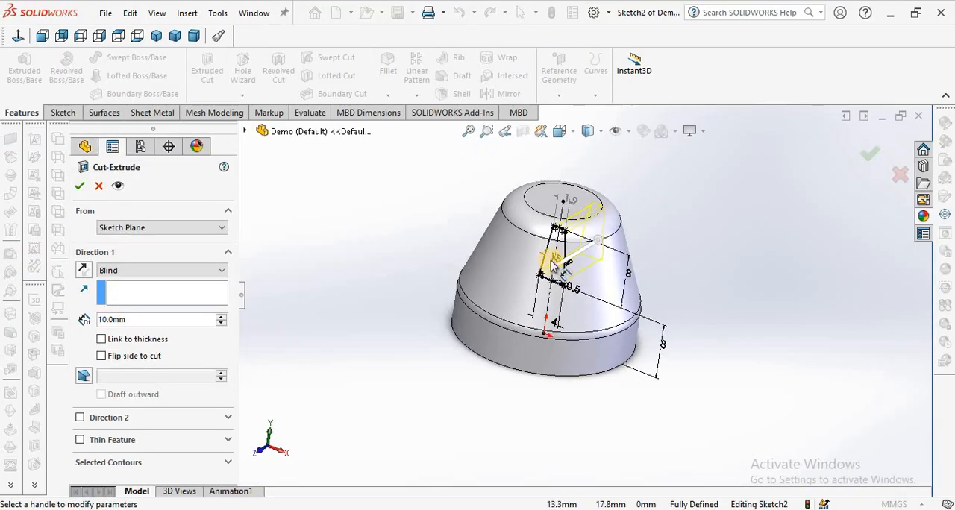
{"action": "left_click", "coordinate": [219, 274]}
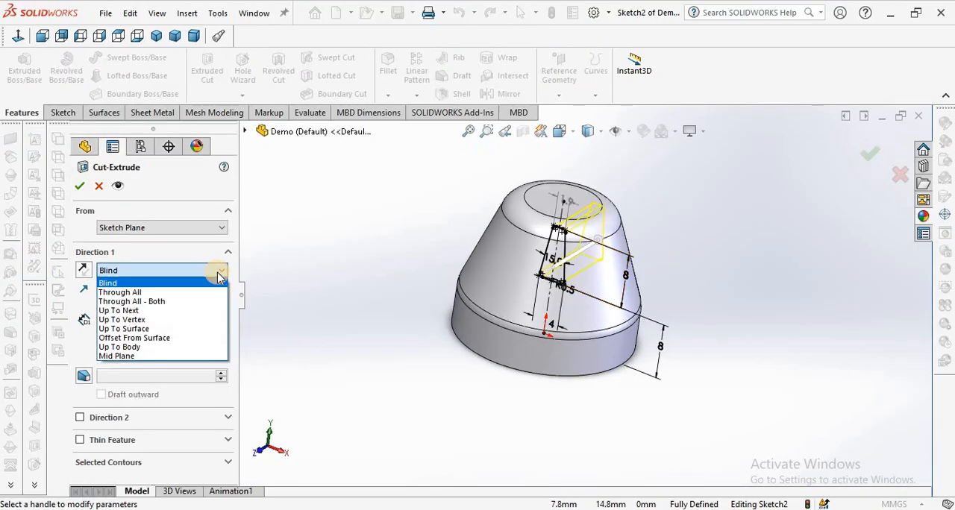
{"action": "left_click", "coordinate": [195, 292]}
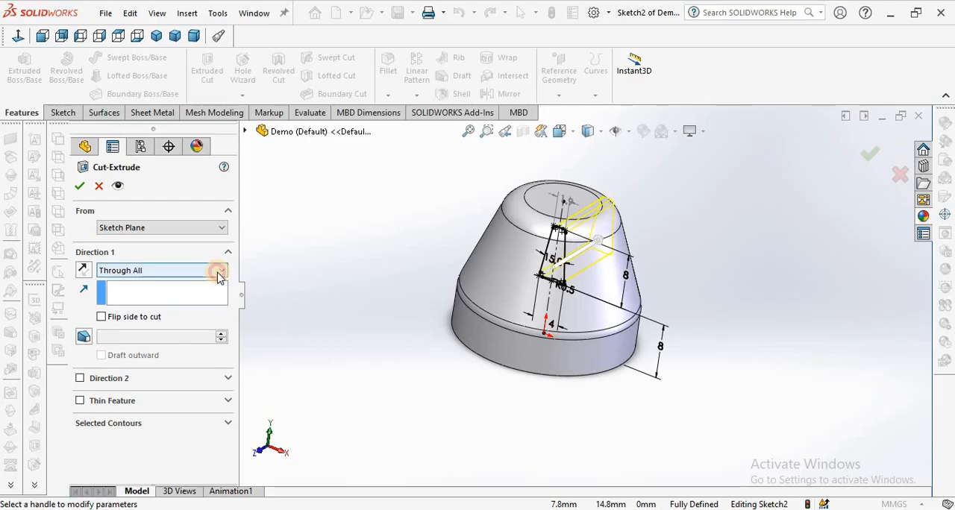
{"action": "left_click", "coordinate": [216, 274]}
{"action": "left_click", "coordinate": [198, 301]}
{"action": "left_click", "coordinate": [81, 189]}
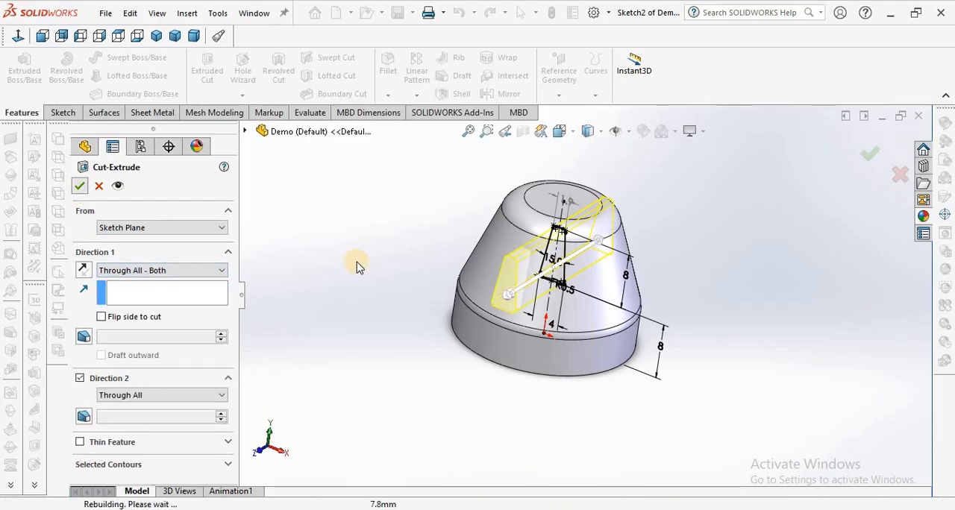
Start a circular pattern, show the temporary axes and choose the cap's central axis as the rotation axis.
{"action": "middle_click_drag", "start_coordinate": [469, 257], "coordinate": [552, 287]}
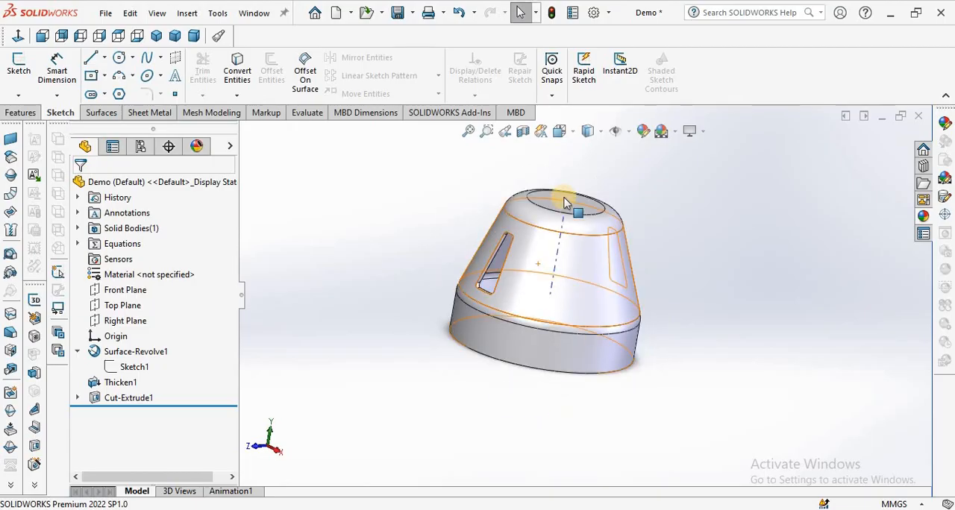
{"action": "left_click", "coordinate": [20, 114]}
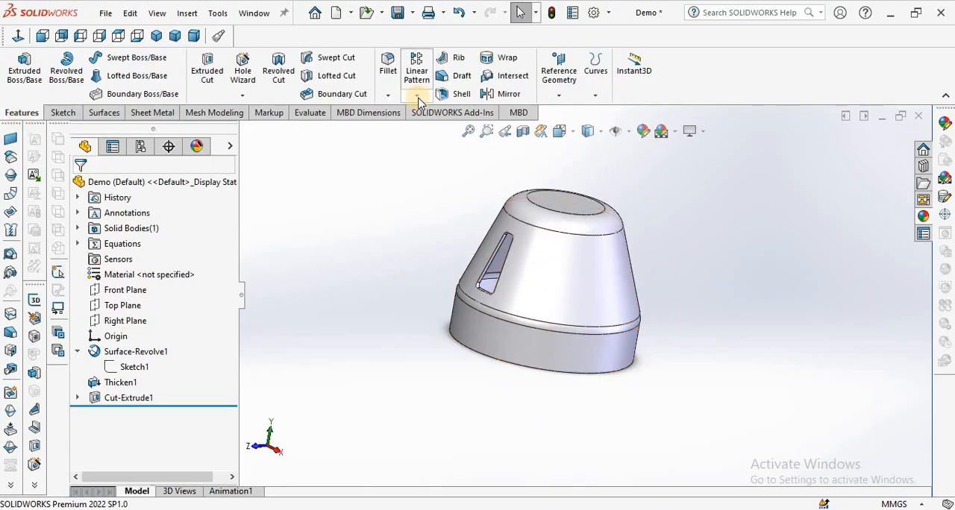
{"action": "left_click", "coordinate": [416, 96]}
{"action": "left_click", "coordinate": [437, 131]}
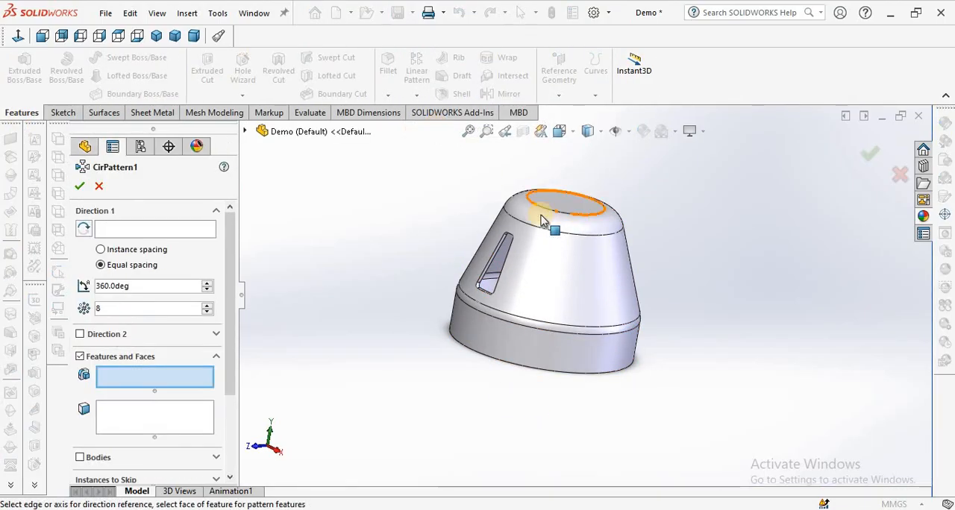
{"action": "left_click", "coordinate": [245, 130]}
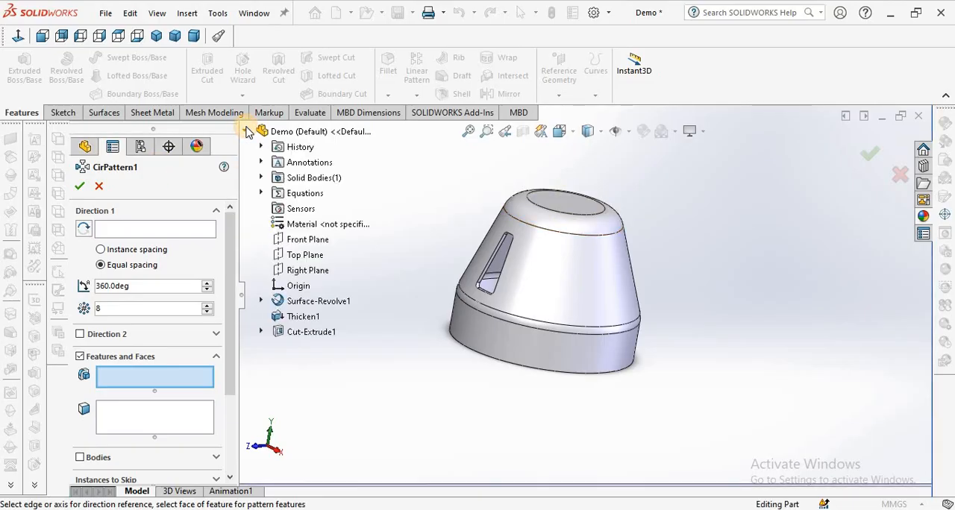
{"action": "left_click", "coordinate": [627, 135]}
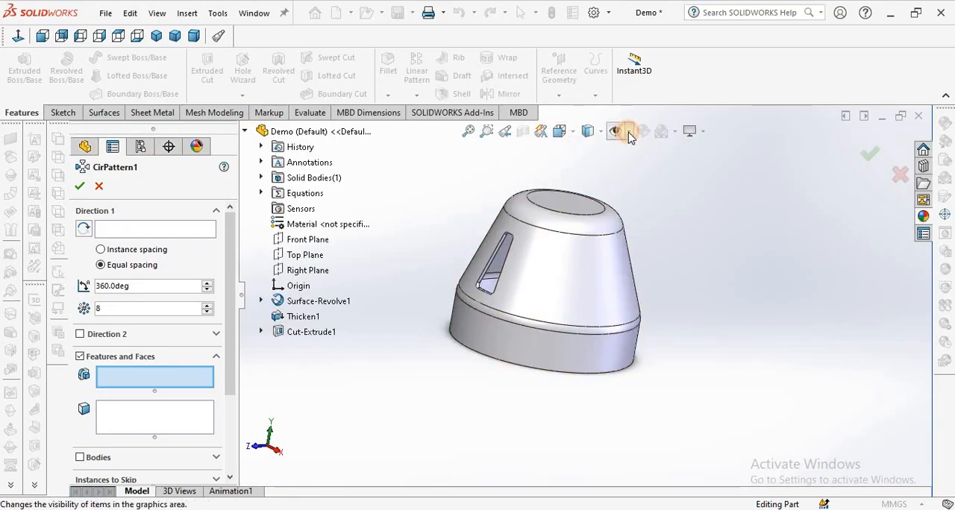
{"action": "left_click", "coordinate": [617, 174]}
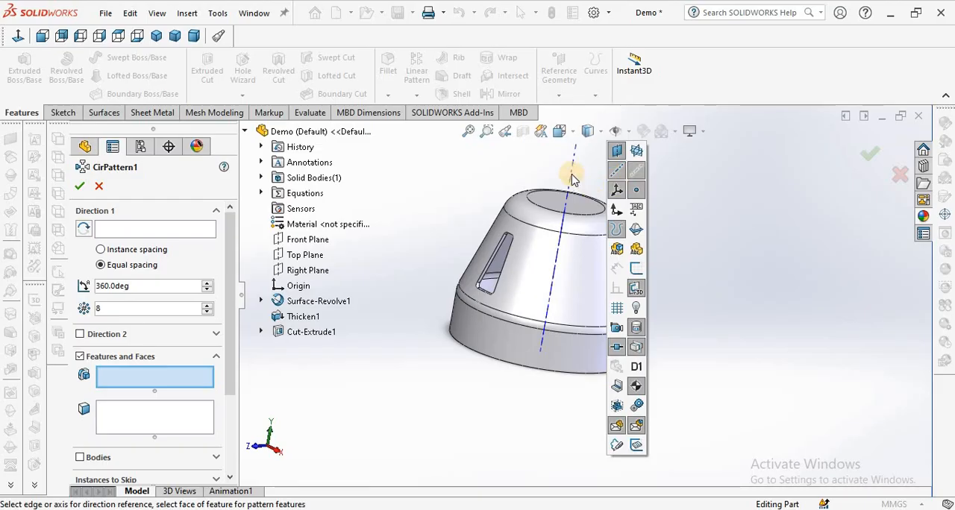
{"action": "left_click", "coordinate": [158, 225]}
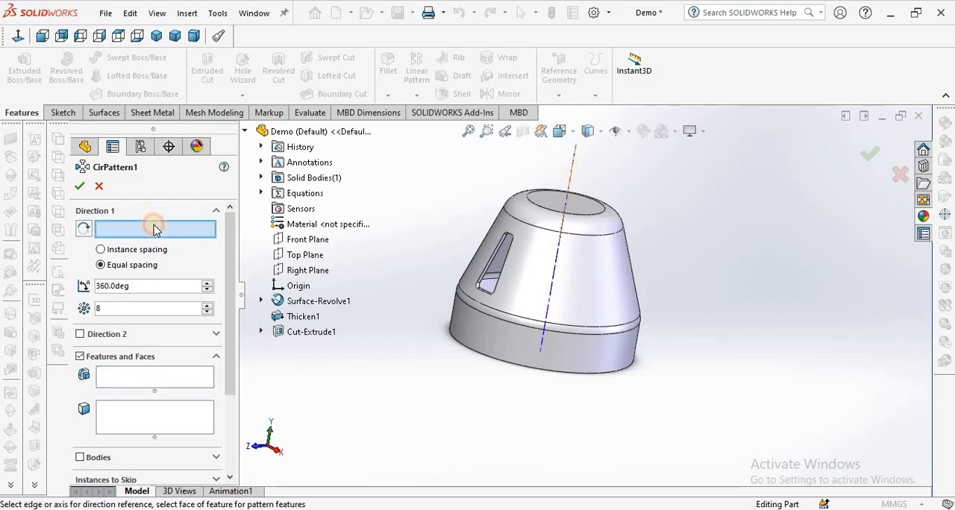
{"action": "left_click", "coordinate": [571, 183]}
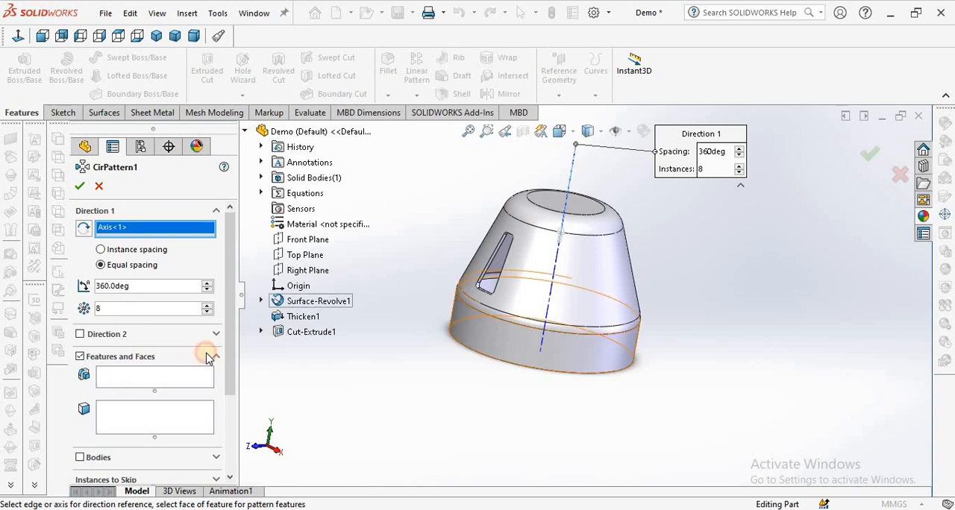
Pattern the trapezoidal slot cut around the axis as 12 equally spaced instances over 360°.
{"action": "left_click", "coordinate": [310, 332]}
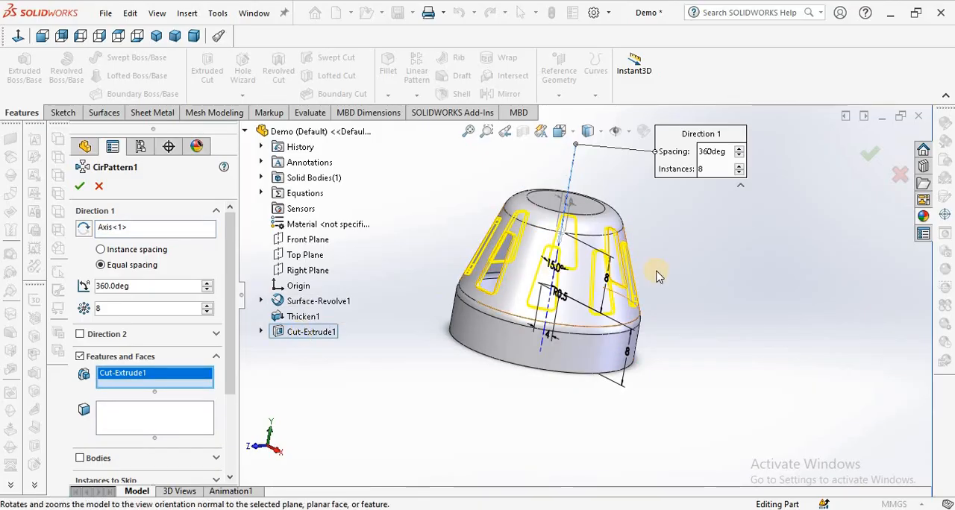
{"action": "scroll", "coordinate": [600, 269], "scroll_direction": "down", "scroll_amount": 3}
{"action": "middle_click_drag", "start_coordinate": [594, 267], "coordinate": [553, 262]}
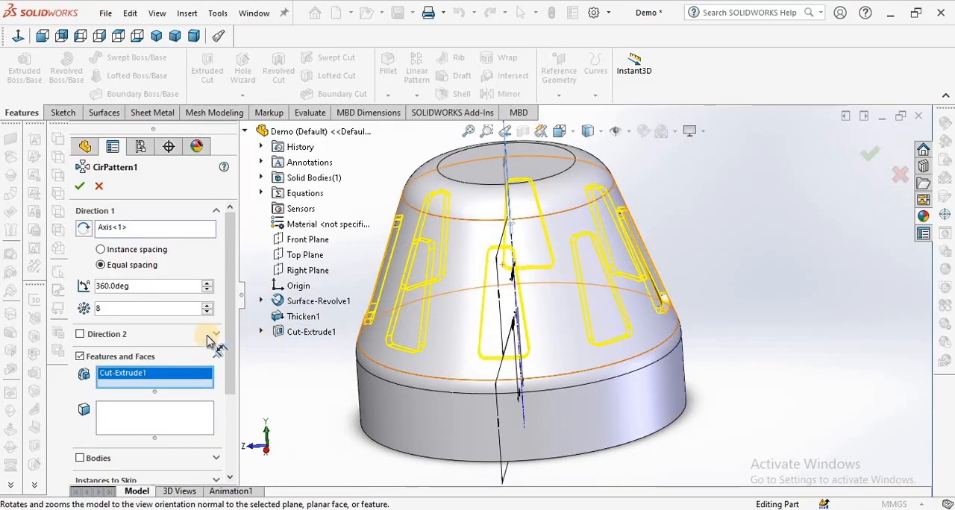
{"action": "double_click", "coordinate": [140, 309]}
{"action": "type", "text": "1"}
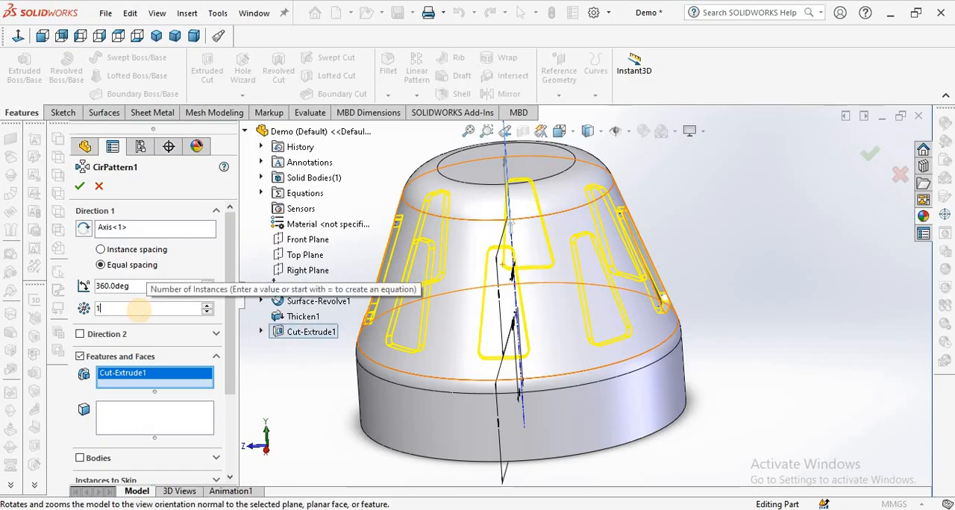
{"action": "type", "text": "2"}
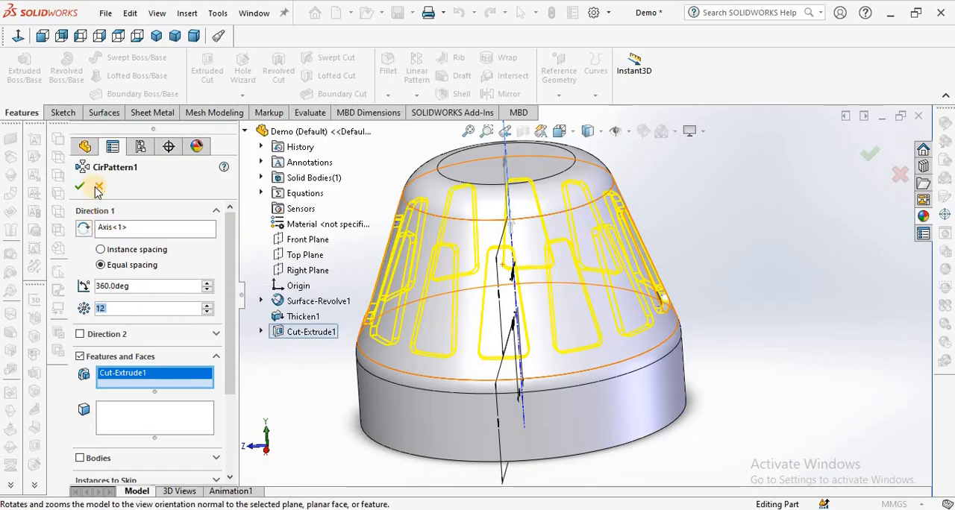
{"action": "left_click", "coordinate": [725, 241]}
Hide the temporary axes and check the patterned slots from outside and inside the cap.
{"action": "scroll", "coordinate": [714, 248], "scroll_direction": "up", "scroll_amount": 3}
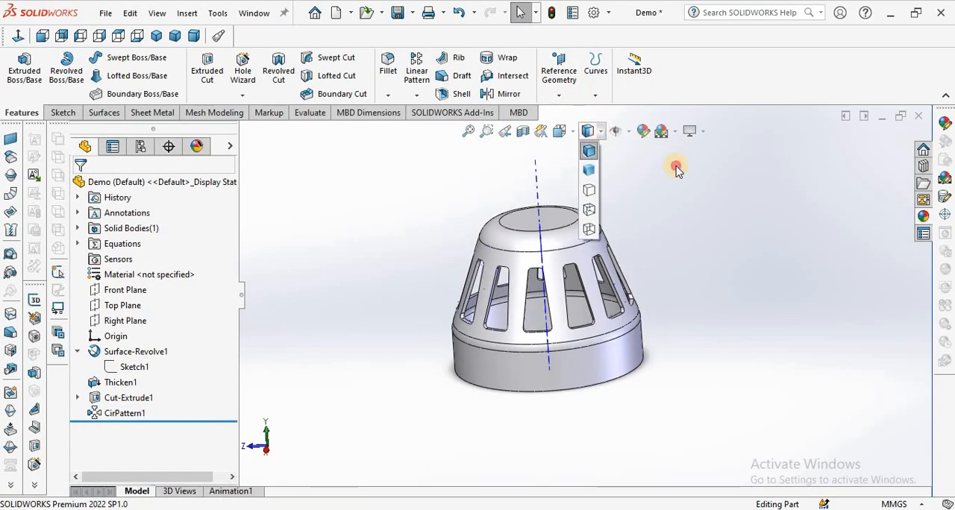
{"action": "left_click", "coordinate": [627, 134]}
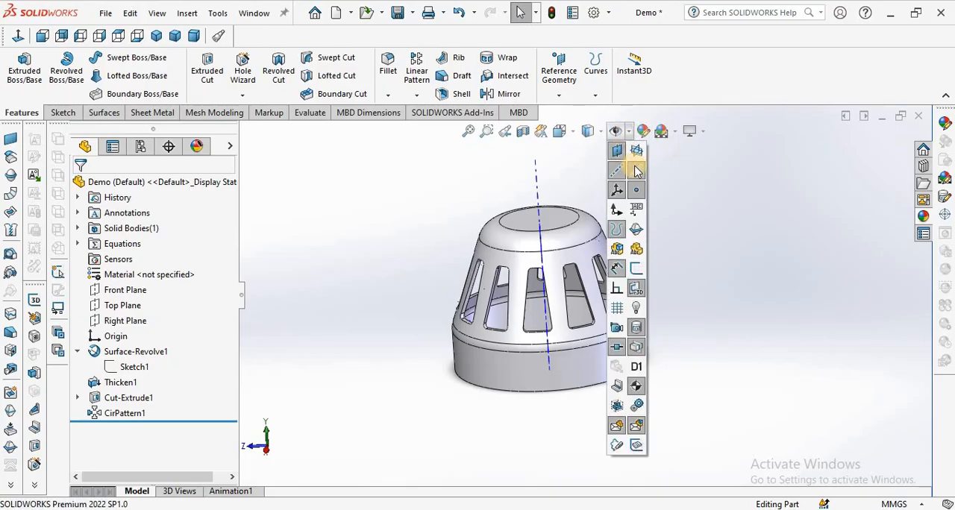
{"action": "left_click", "coordinate": [636, 171]}
{"action": "scroll", "coordinate": [640, 250], "scroll_direction": "down", "scroll_amount": 5}
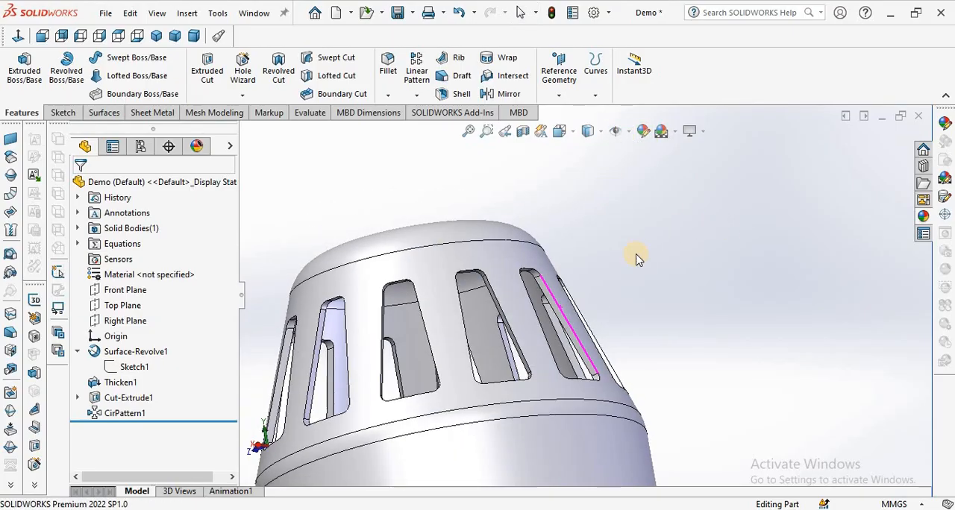
{"action": "scroll", "coordinate": [636, 257], "scroll_direction": "up", "scroll_amount": 5}
{"action": "middle_click_drag", "start_coordinate": [601, 316], "coordinate": [574, 333]}
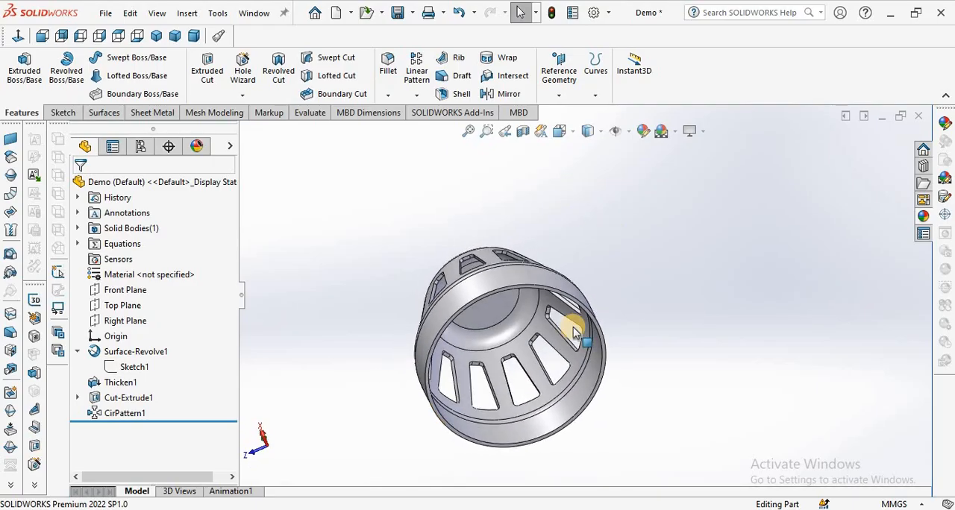
Look over the slotted cap from several directions, including its open end, and set it to the dimetric view.
{"action": "scroll", "coordinate": [507, 320], "scroll_direction": "up", "scroll_amount": 3}
{"action": "middle_click_drag", "start_coordinate": [508, 320], "coordinate": [479, 332]}
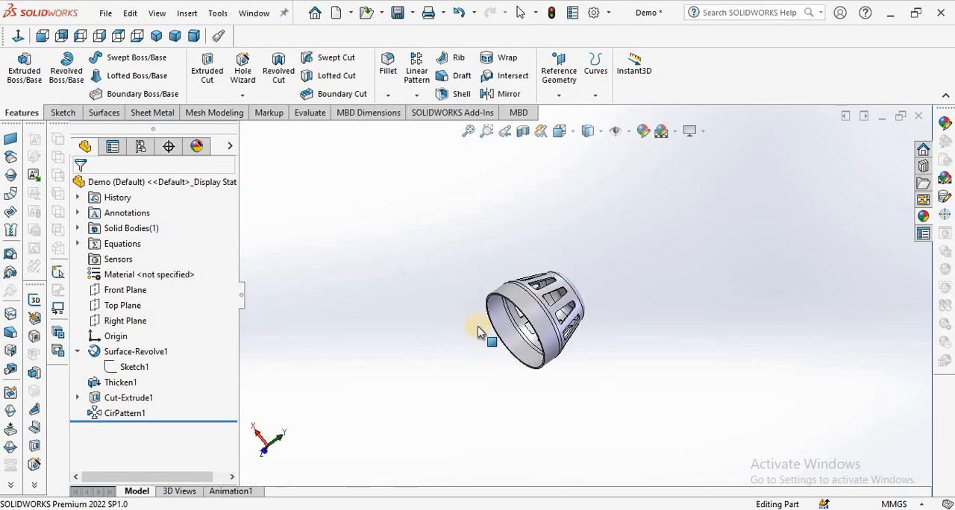
{"action": "scroll", "coordinate": [481, 332], "scroll_direction": "down", "scroll_amount": 6}
{"action": "middle_click_drag", "start_coordinate": [533, 305], "coordinate": [332, 361]}
{"action": "scroll", "coordinate": [187, 97], "scroll_direction": "up", "scroll_amount": 3}
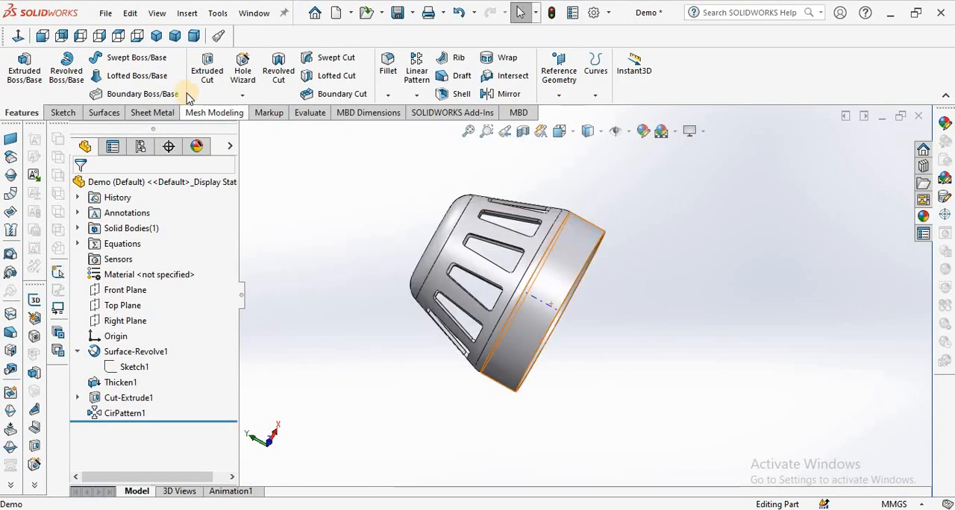
{"action": "left_click", "coordinate": [194, 36]}
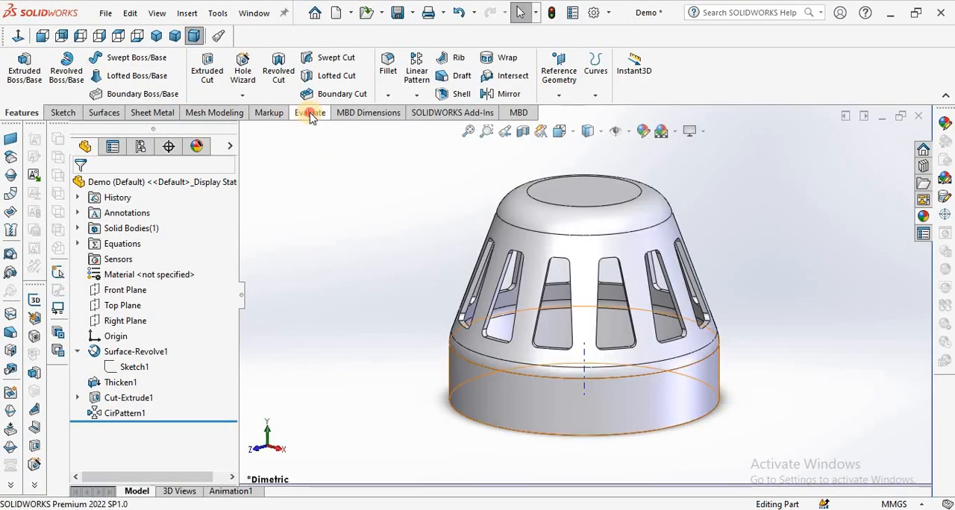
Run a Thickness Analysis on the cap for thin regions with a target thickness of 0.5 mm.
{"action": "left_click", "coordinate": [311, 113]}
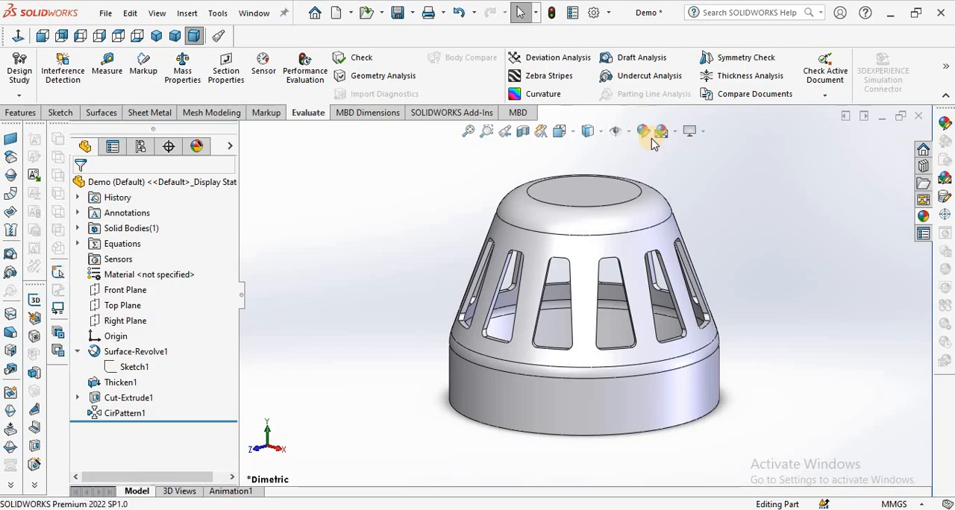
{"action": "left_click", "coordinate": [742, 77]}
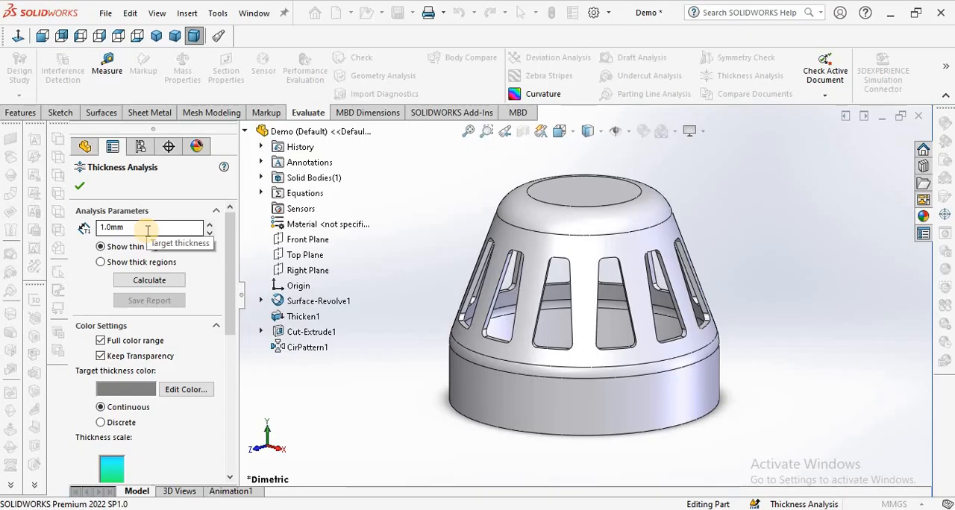
{"action": "double_click", "coordinate": [148, 228]}
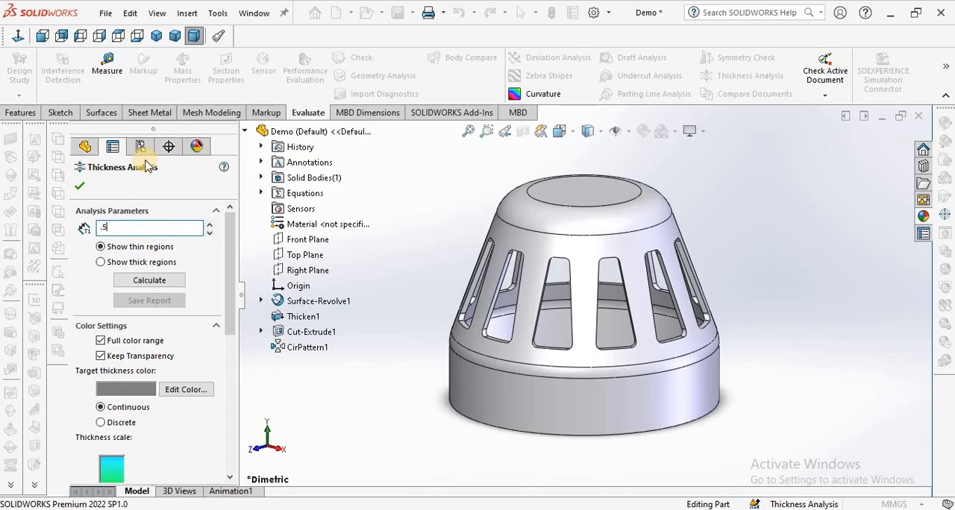
{"action": "left_click", "coordinate": [151, 280]}
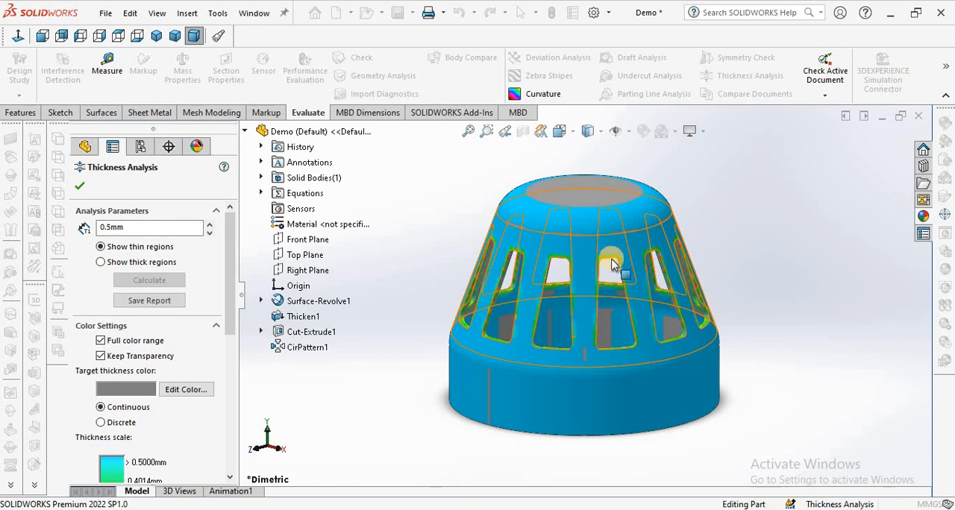
Examine the thickness colours on the cap's outer wall, its interior and the edges of the slots.
{"action": "middle_click_drag", "start_coordinate": [612, 263], "coordinate": [625, 265]}
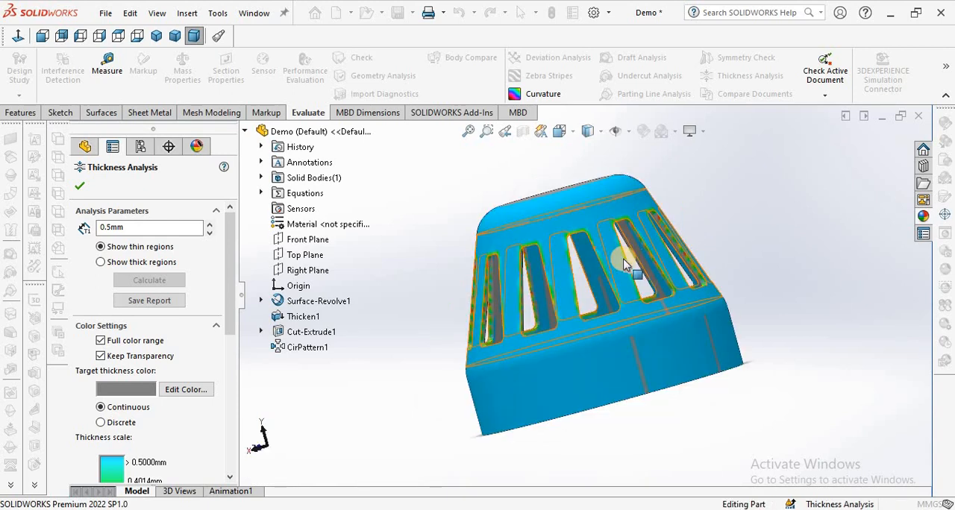
{"action": "scroll", "coordinate": [625, 265], "scroll_direction": "up", "scroll_amount": 5}
{"action": "middle_click_drag", "start_coordinate": [624, 249], "coordinate": [637, 357]}
{"action": "scroll", "coordinate": [575, 330], "scroll_direction": "down", "scroll_amount": 6}
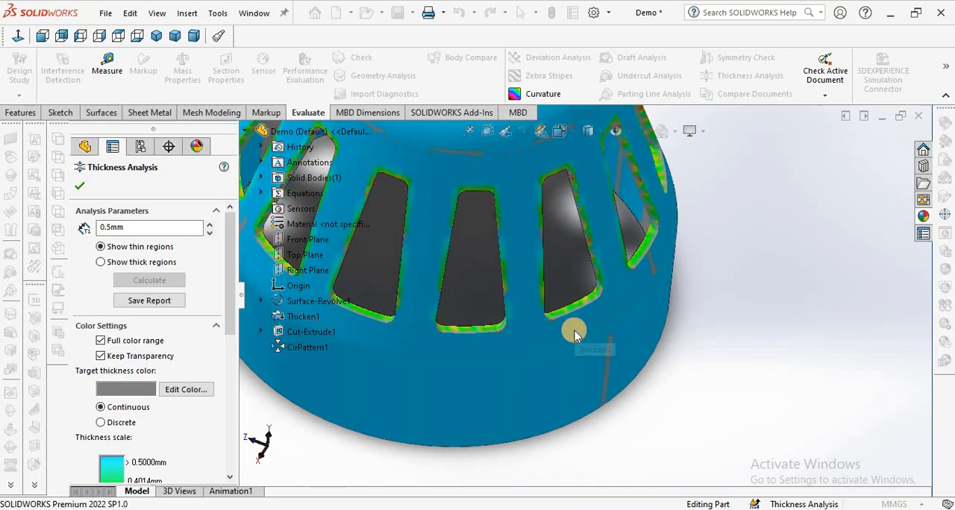
{"action": "scroll", "coordinate": [575, 331], "scroll_direction": "up", "scroll_amount": 3}
{"action": "scroll", "coordinate": [575, 331], "scroll_direction": "up", "scroll_amount": 3}
{"action": "middle_click_drag", "start_coordinate": [558, 266], "coordinate": [690, 290]}
{"action": "scroll", "coordinate": [559, 245], "scroll_direction": "down", "scroll_amount": 4}
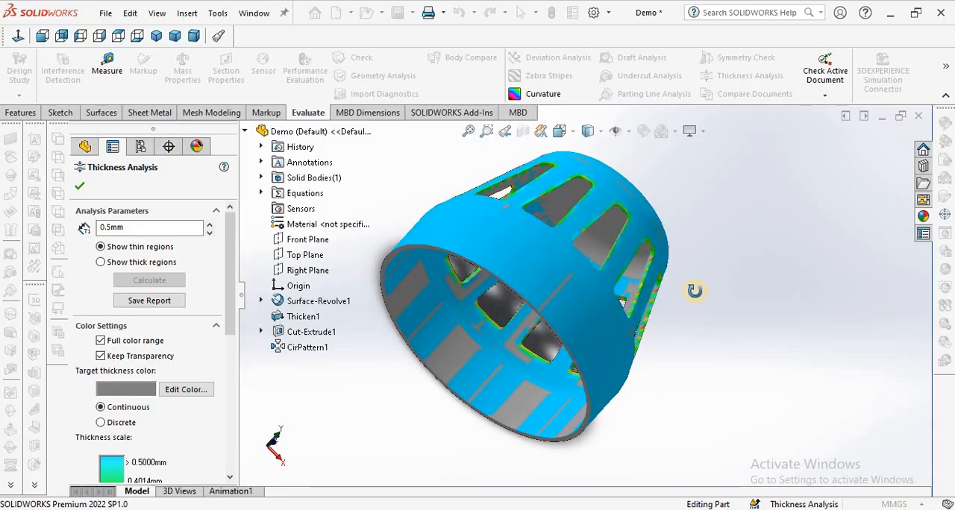
{"action": "scroll", "coordinate": [671, 306], "scroll_direction": "down", "scroll_amount": 8}
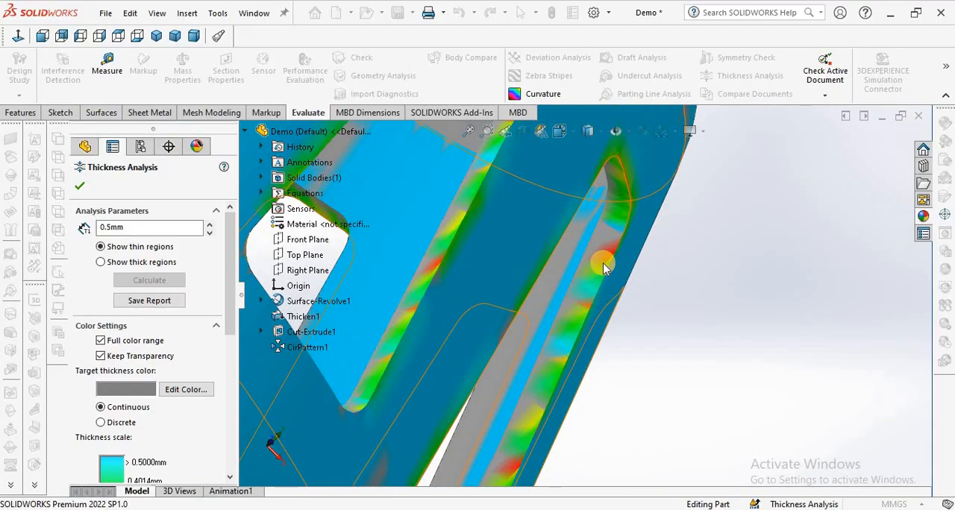
{"action": "scroll", "coordinate": [604, 263], "scroll_direction": "up", "scroll_amount": 8}
{"action": "middle_click_drag", "start_coordinate": [603, 260], "coordinate": [597, 377]}
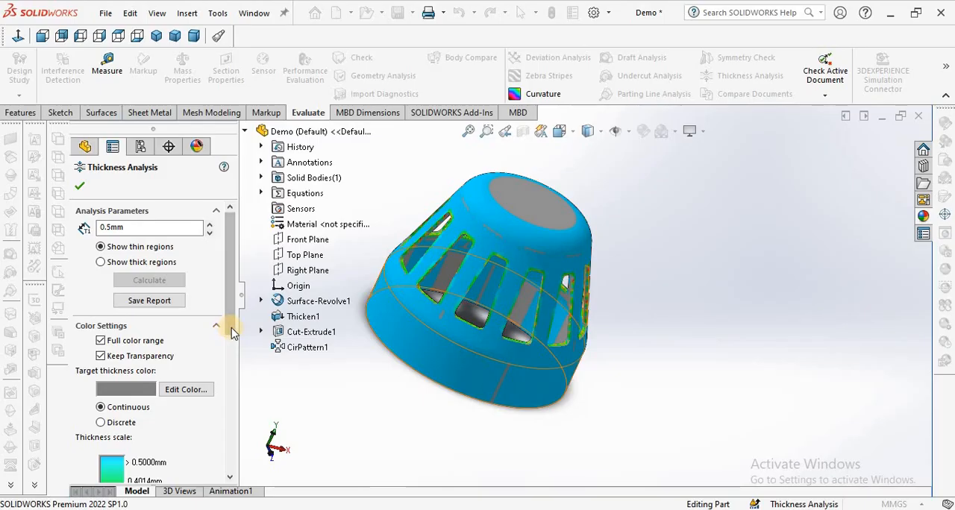
Show the full thickness scale and compare its colours with those around the slot edges.
{"action": "scroll", "coordinate": [224, 362], "scroll_direction": "down", "scroll_amount": 8}
{"action": "scroll", "coordinate": [216, 420], "scroll_direction": "up", "scroll_amount": 3}
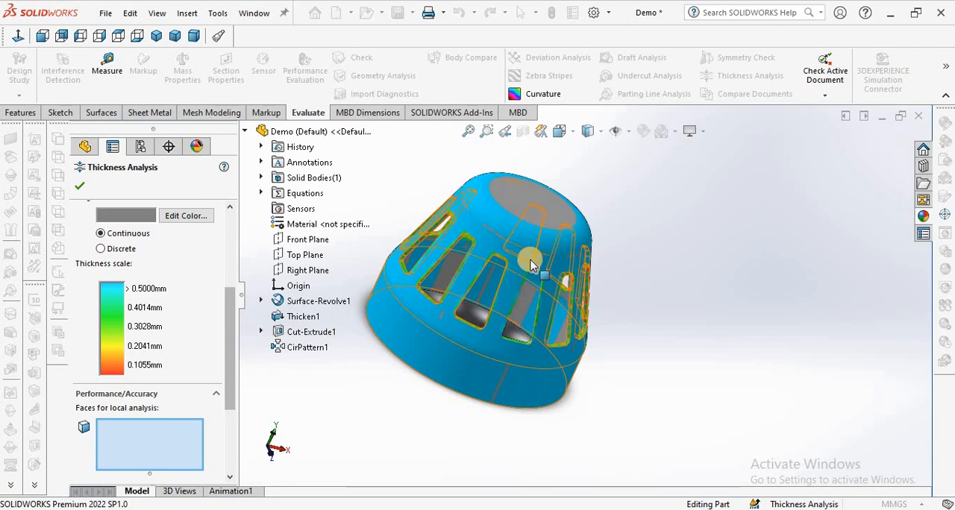
{"action": "scroll", "coordinate": [512, 254], "scroll_direction": "down", "scroll_amount": 3}
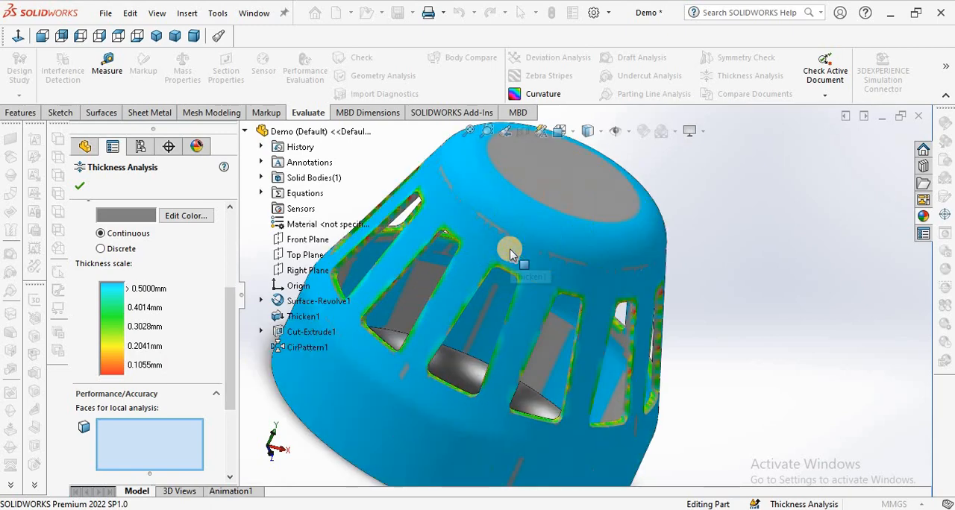
{"action": "middle_click_drag", "start_coordinate": [473, 231], "coordinate": [511, 265]}
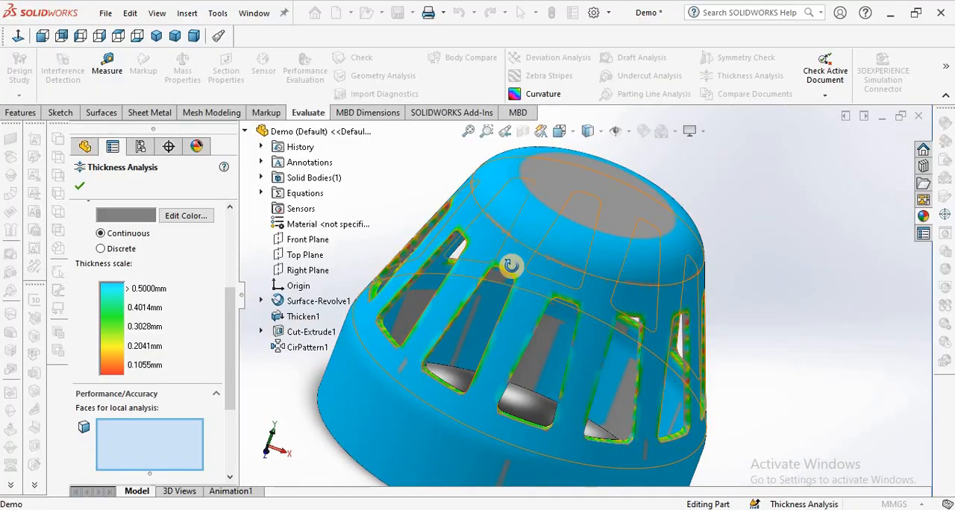
{"action": "scroll", "coordinate": [512, 272], "scroll_direction": "up", "scroll_amount": 5}
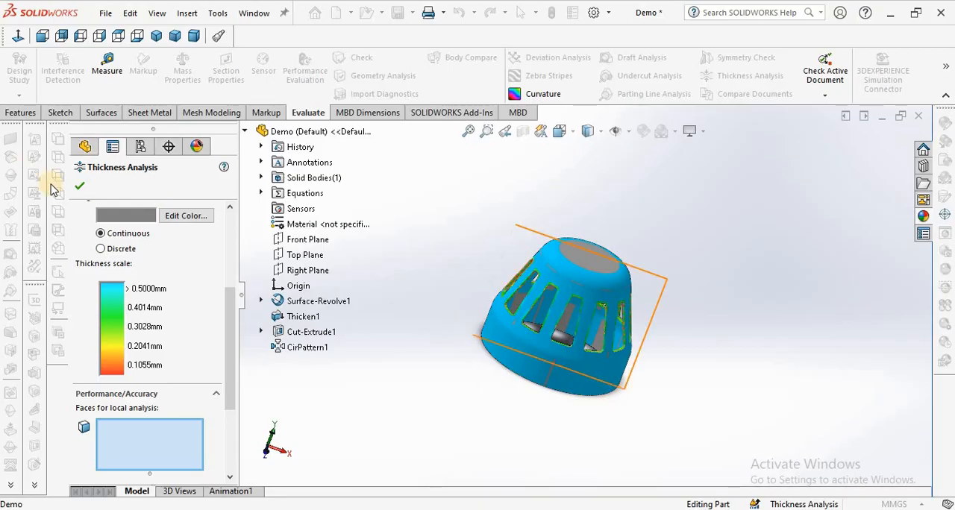
Close the thickness analysis and return the cap to the dimetric view.
{"action": "left_click", "coordinate": [82, 192]}
{"action": "middle_click_drag", "start_coordinate": [657, 328], "coordinate": [587, 244]}
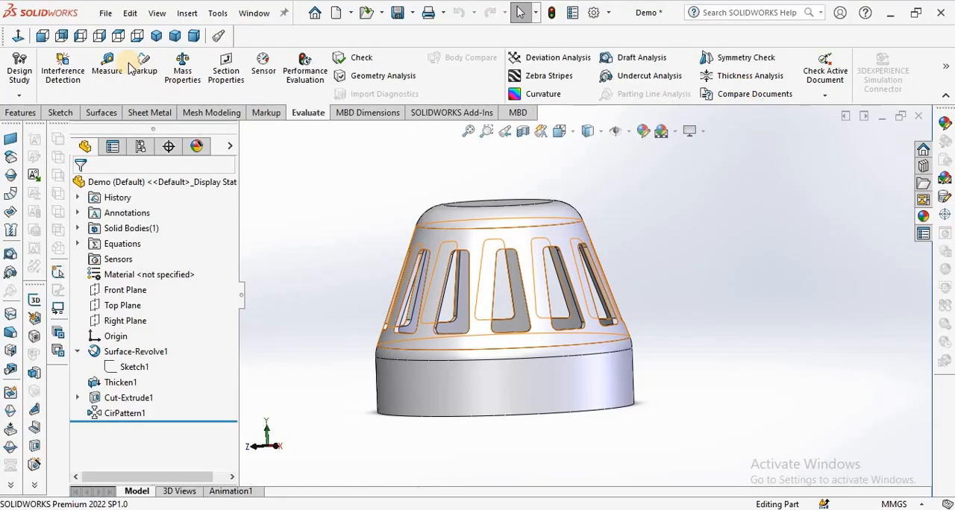
{"action": "left_click", "coordinate": [194, 37]}
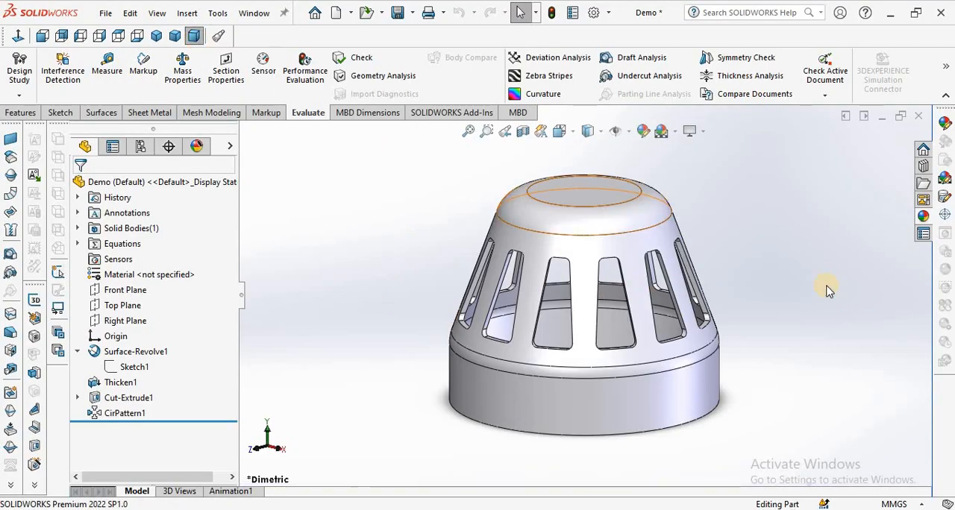